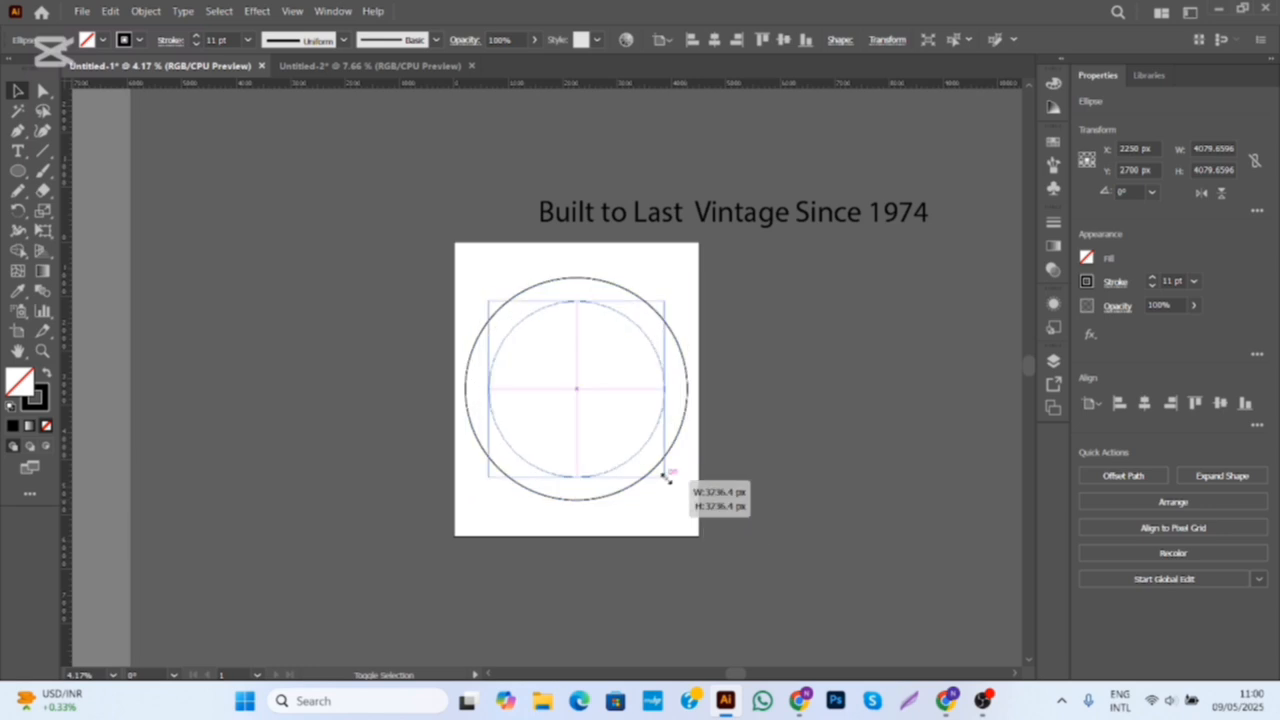
Copy "Built to Last" from the reference text and paste it into a separate text object beside the artboard.
left_click(745, 345)
key("t")
left_click_drag(685, 213, 501, 218)
key("ctrl+c")
left_click(305, 255)
key("Escape")
key("ctrl+v")
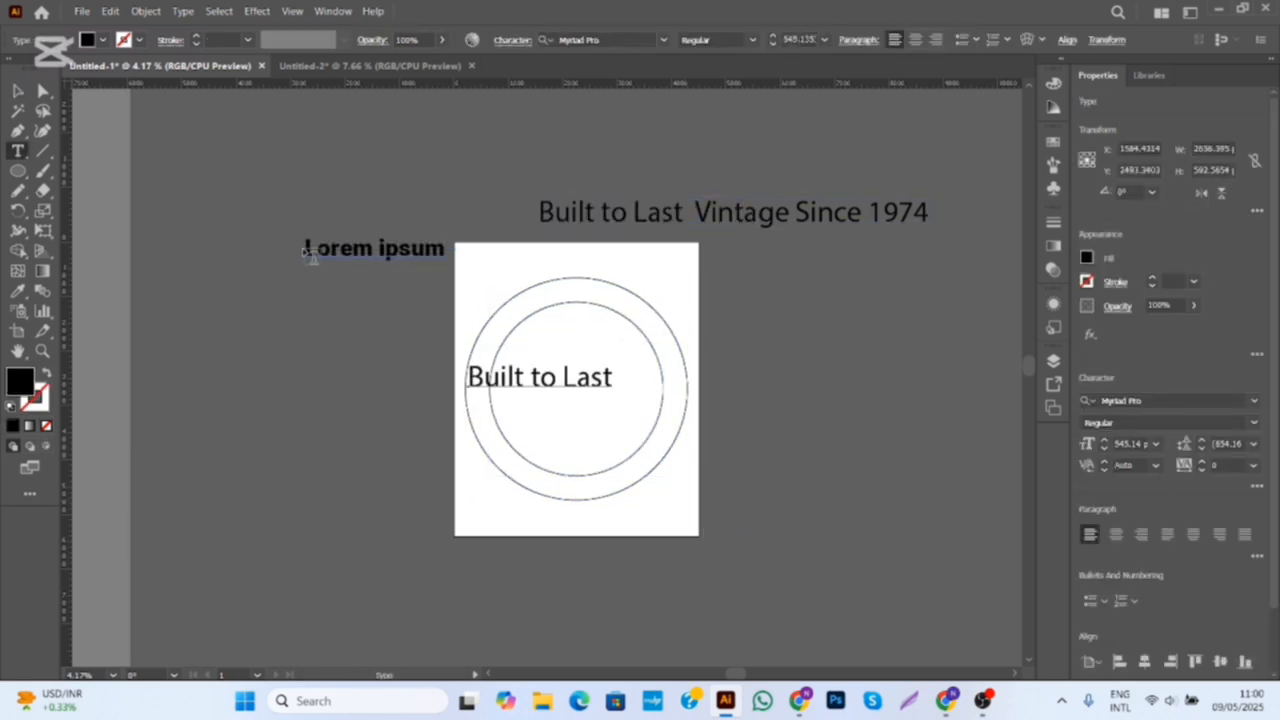
key("ctrl+z")
double_click(380, 247)
key("ctrl+a")
key("ctrl+v")
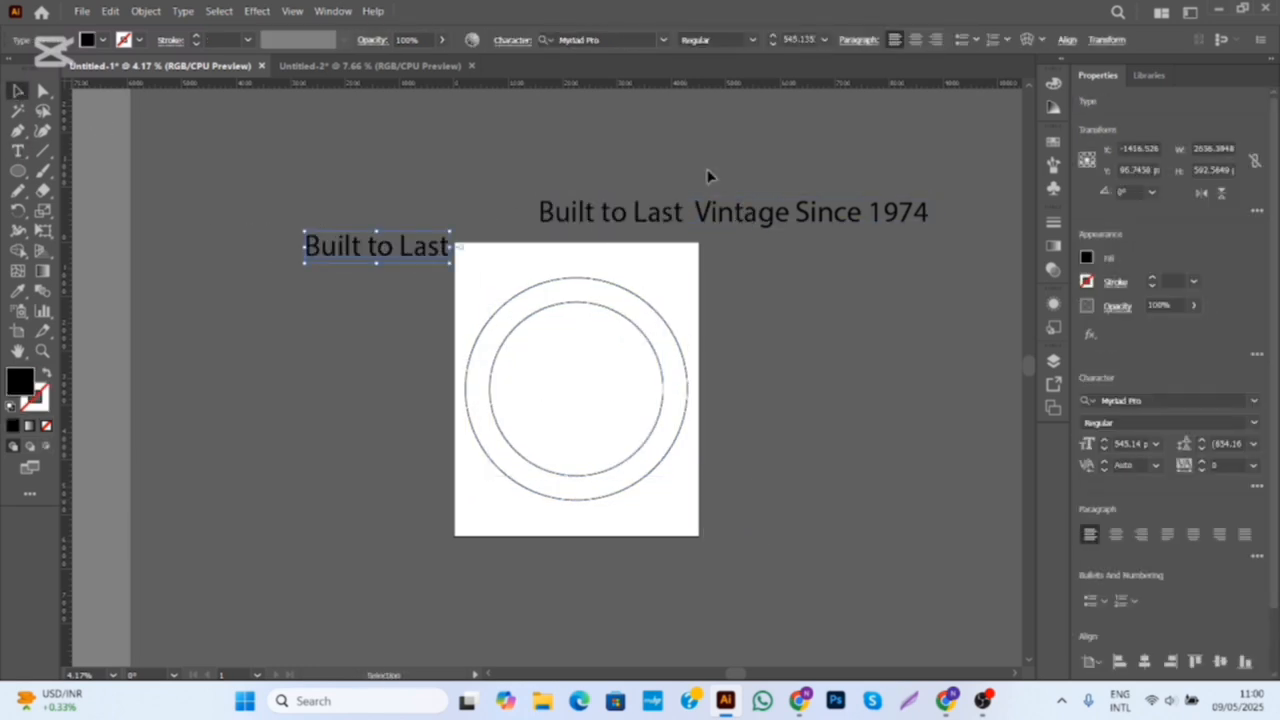
left_click(663, 39)
scroll(778, 381, "down", 5)
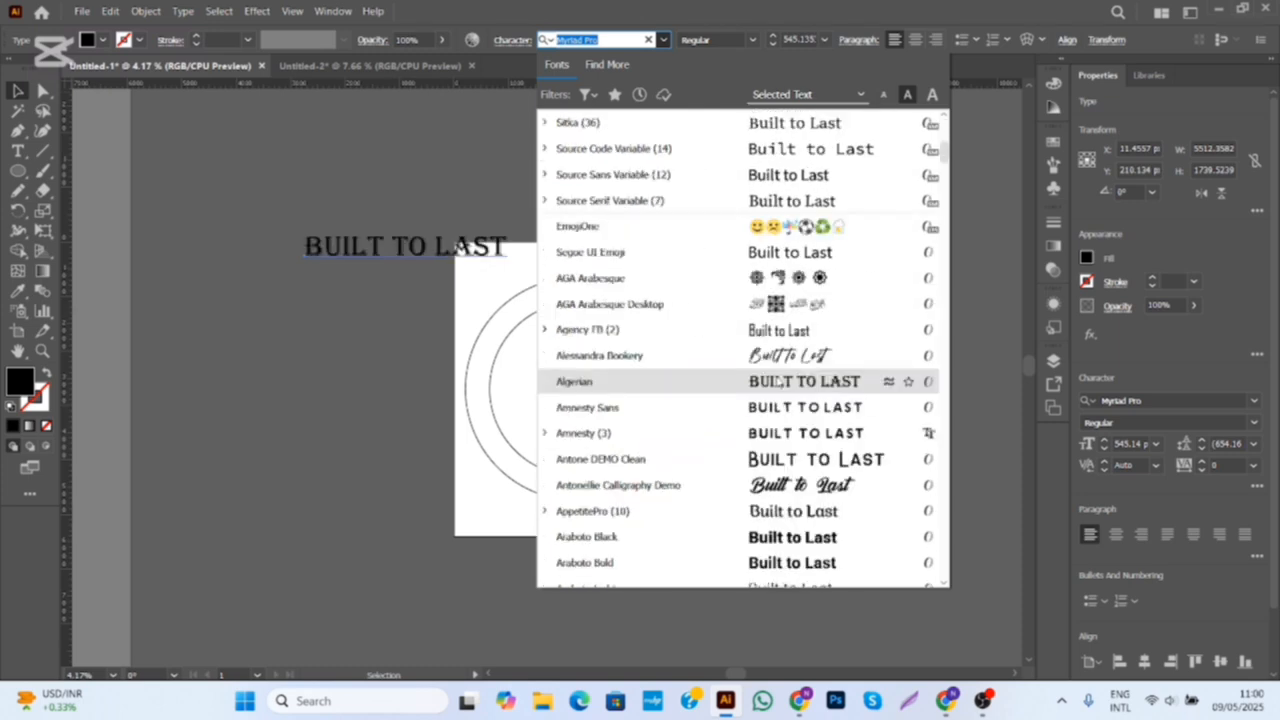
scroll(778, 300, "down", 3)
scroll(778, 290, "down", 3)
left_click(365, 262)
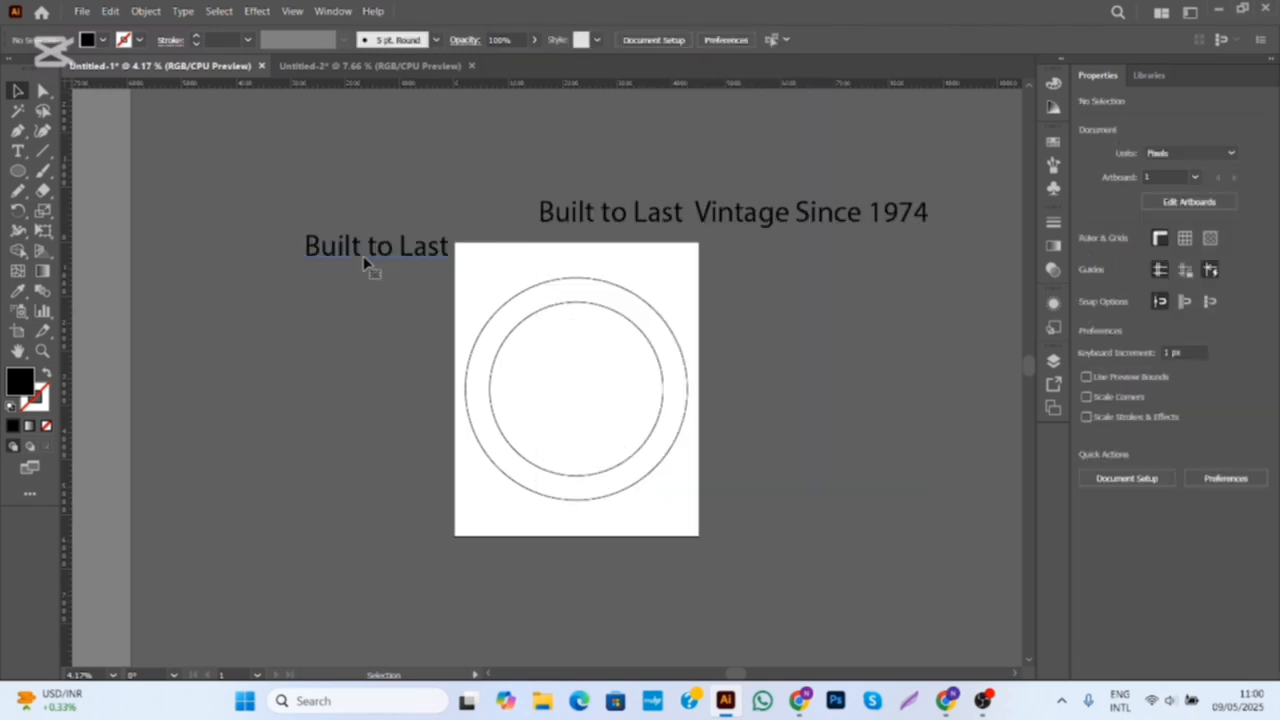
Convert the separate "Built to Last" text to uppercase in Arial Rounded MT Bold and move it just above the circles.
left_click(365, 258)
left_click(182, 12)
mouse_move(262, 260)
left_click(452, 260)
left_click(663, 40)
left_click(630, 174)
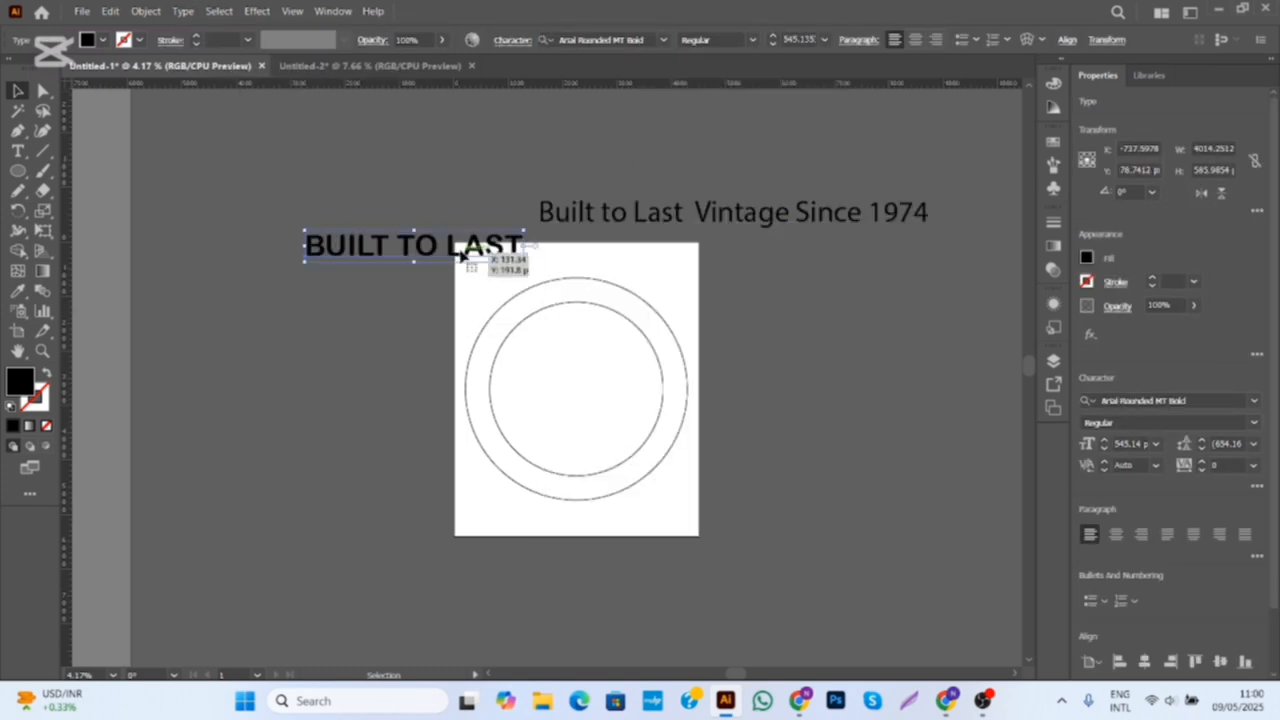
left_click_drag(462, 255, 550, 268)
Duplicate the inner circle in place to get a text path about 3264 px wide around a slightly smaller inner ring.
scroll(573, 265, "up", 2)
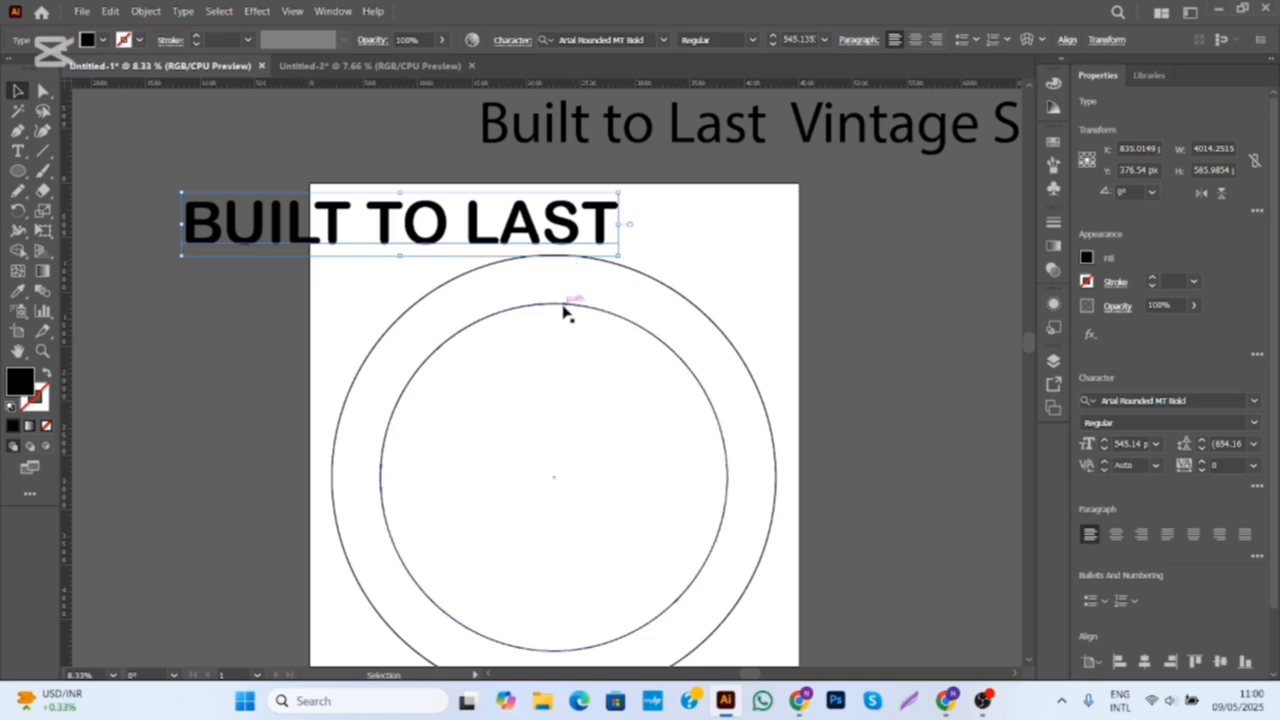
left_click(564, 312)
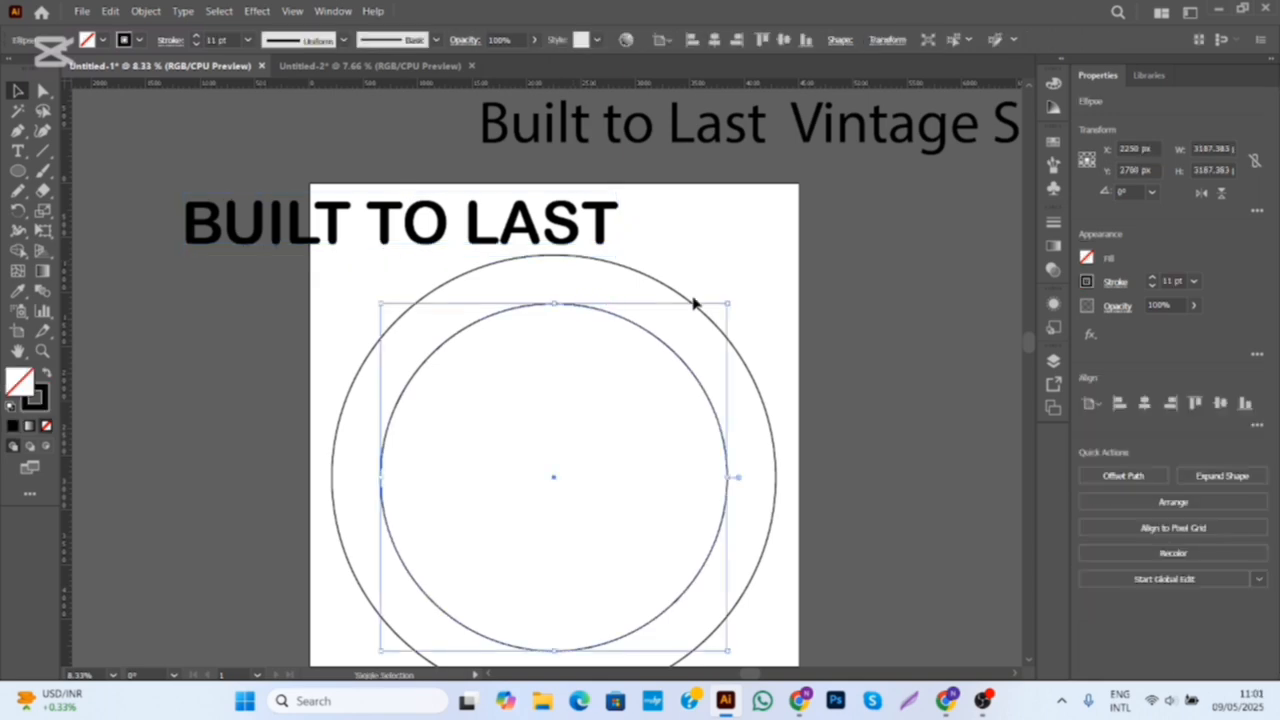
mouse_move(727, 303)
left_mouse_down()
mouse_move(714, 317)
mouse_move(732, 298)
left_mouse_up()
key("ctrl+c")
left_click(675, 350)
key("ctrl+f")
key("v")
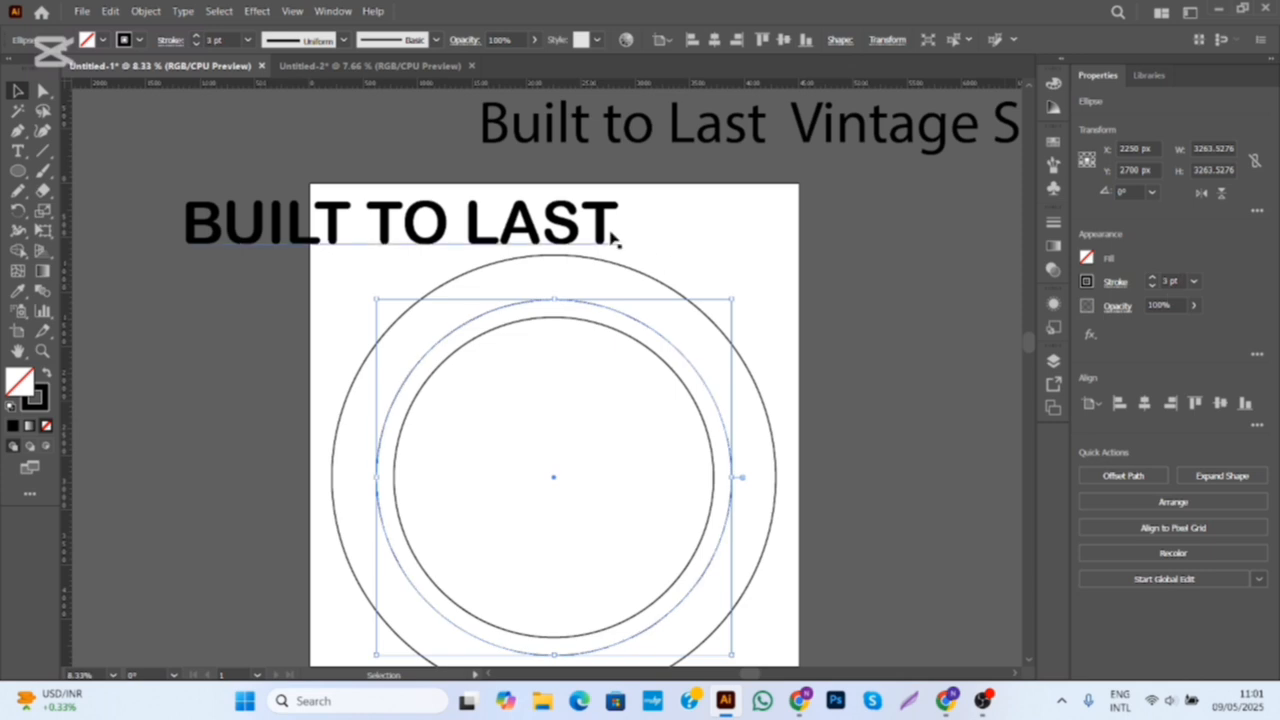
Cut the BUILT TO LAST text and place it as path text along the middle circle.
double_click(613, 240)
key("ctrl+a")
key("ctrl+x")
right_click(18, 154)
left_click(76, 192)
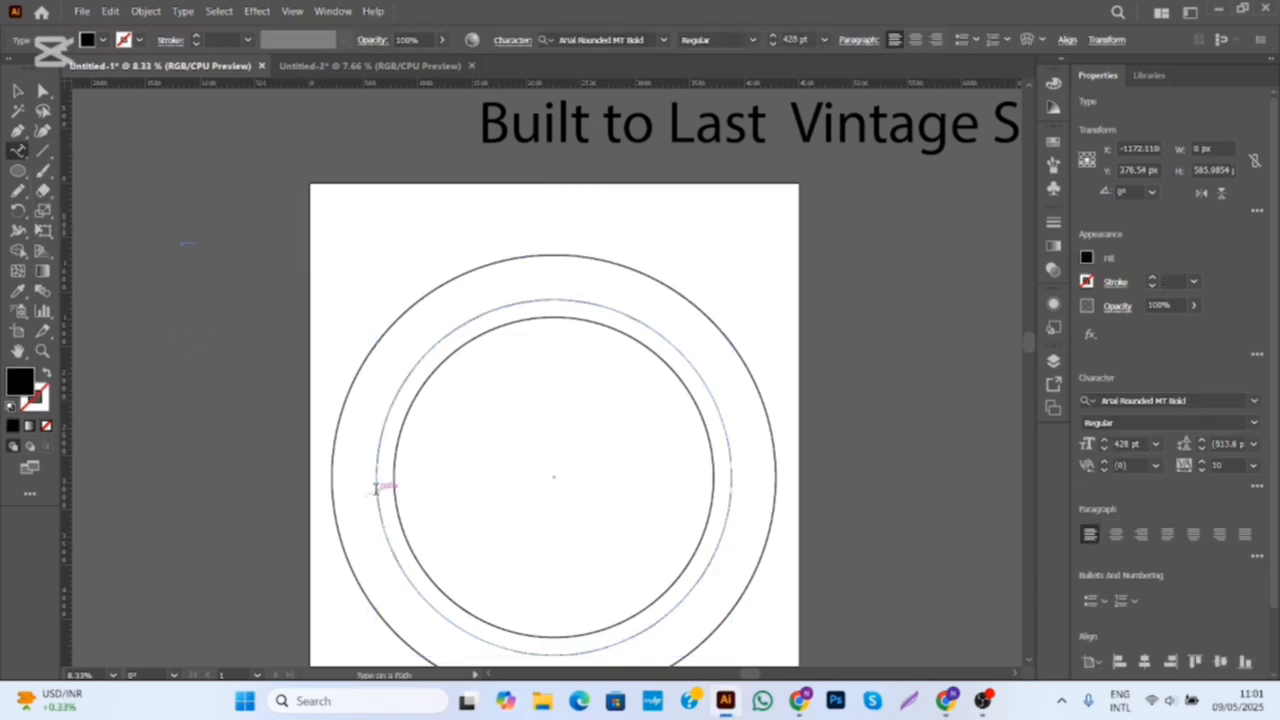
left_click(377, 487)
key("ctrl+v")
key("Escape")
Reduce the curved BUILT TO LAST text to about 436 pt and its circular path to about 3159 px wide.
left_click(1104, 443)
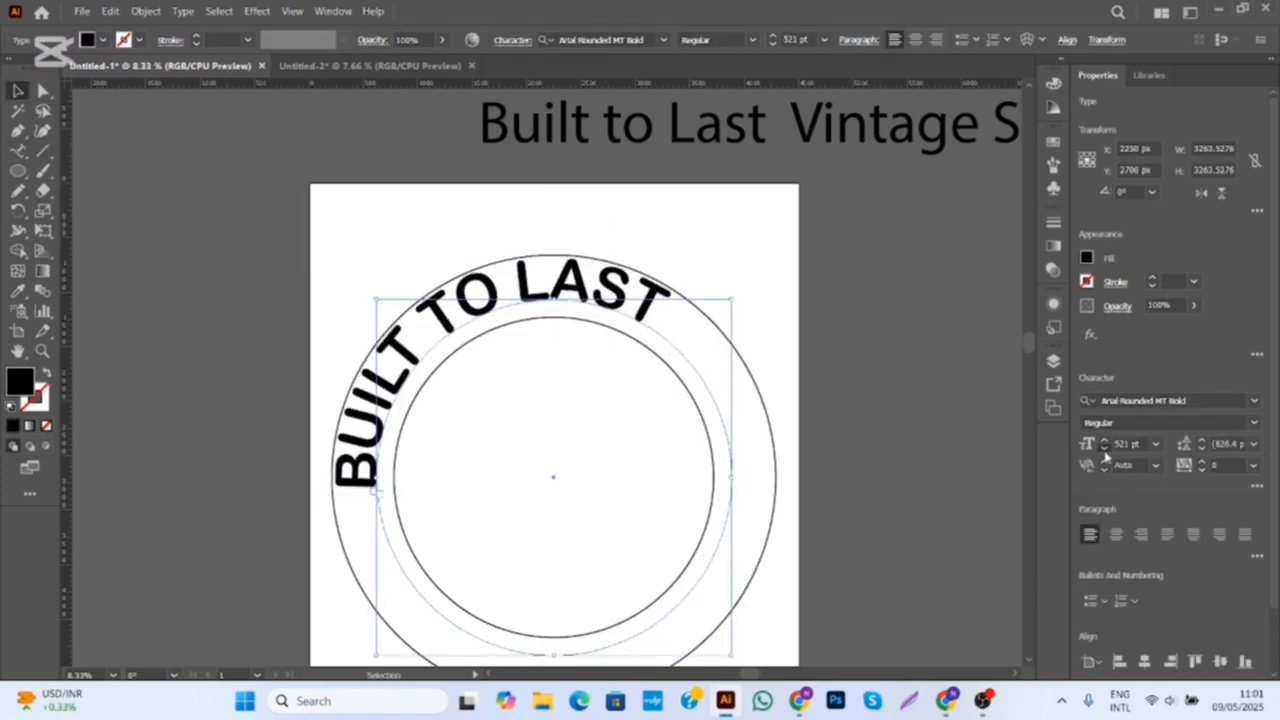
left_click(1104, 448)
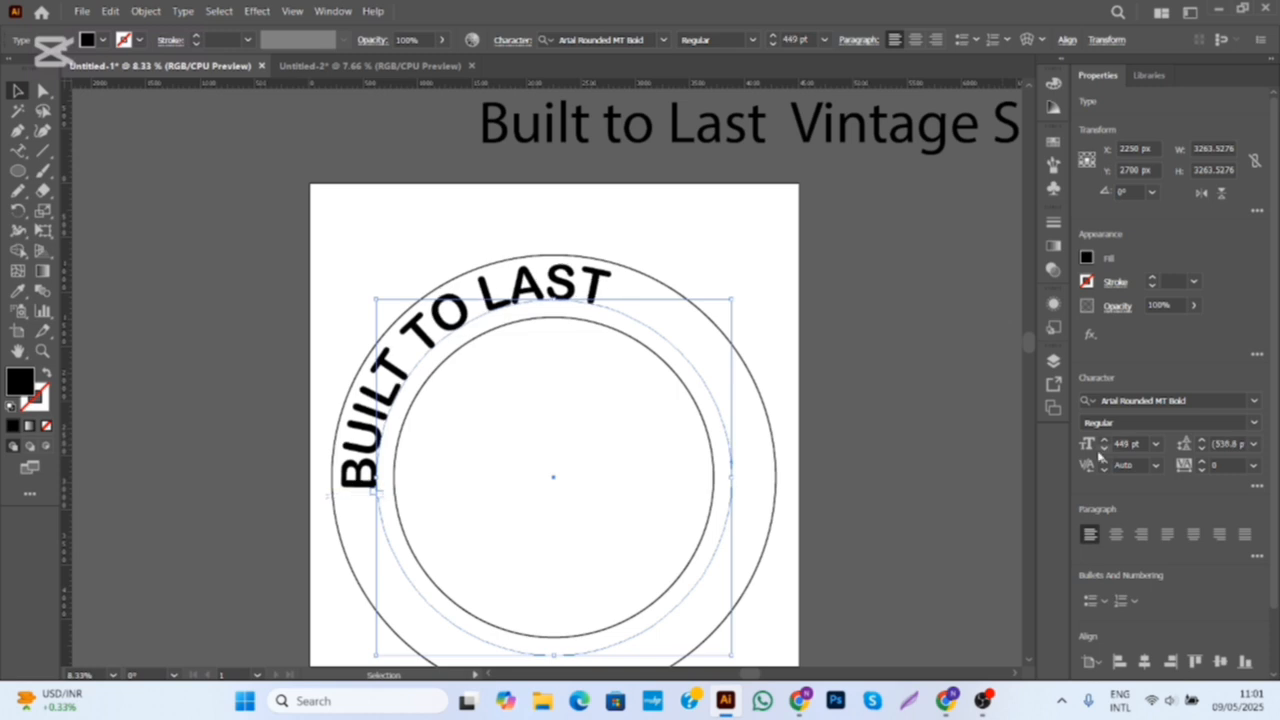
left_click(1104, 440)
left_click(868, 362)
left_click(606, 289)
left_click_drag(731, 299, 725, 305)
Slide BUILT TO LAST along its path to the top centre, levelling both ends on a horizontal guide.
scroll(547, 372, "up", 1)
left_click_drag(547, 372, 549, 338)
left_click_drag(270, 527, 318, 350)
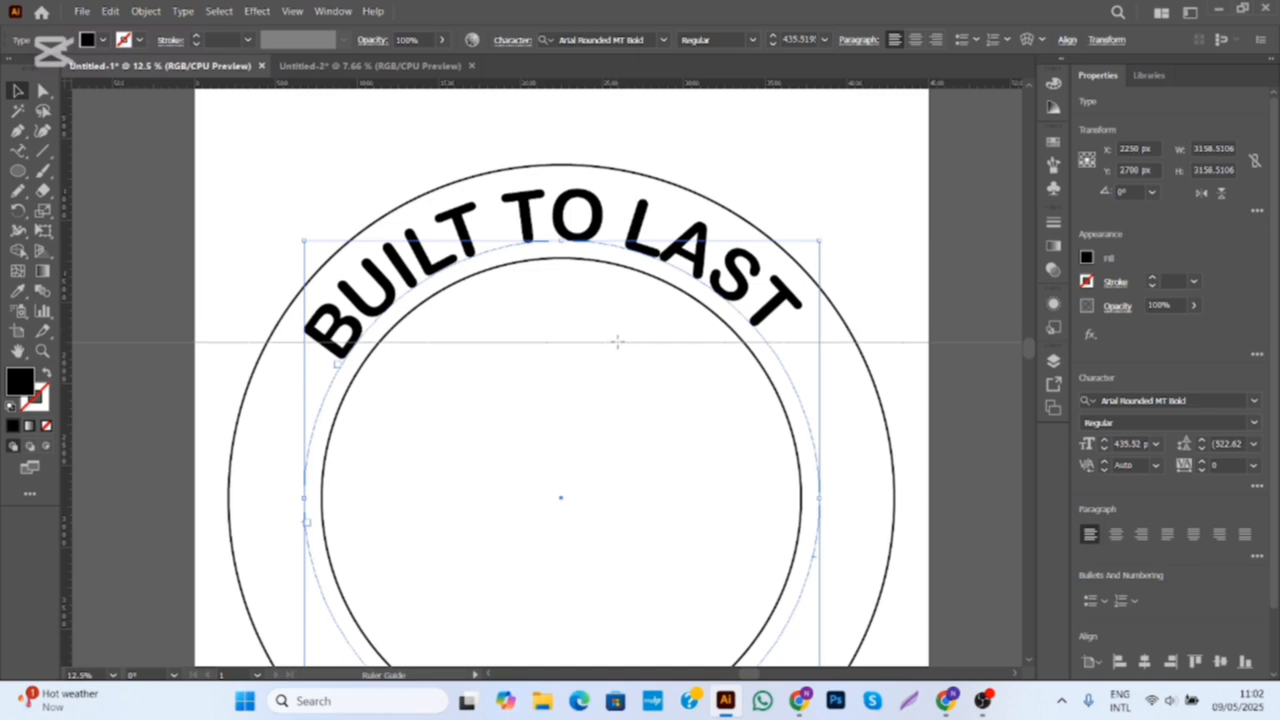
left_click_drag(618, 342, 340, 342)
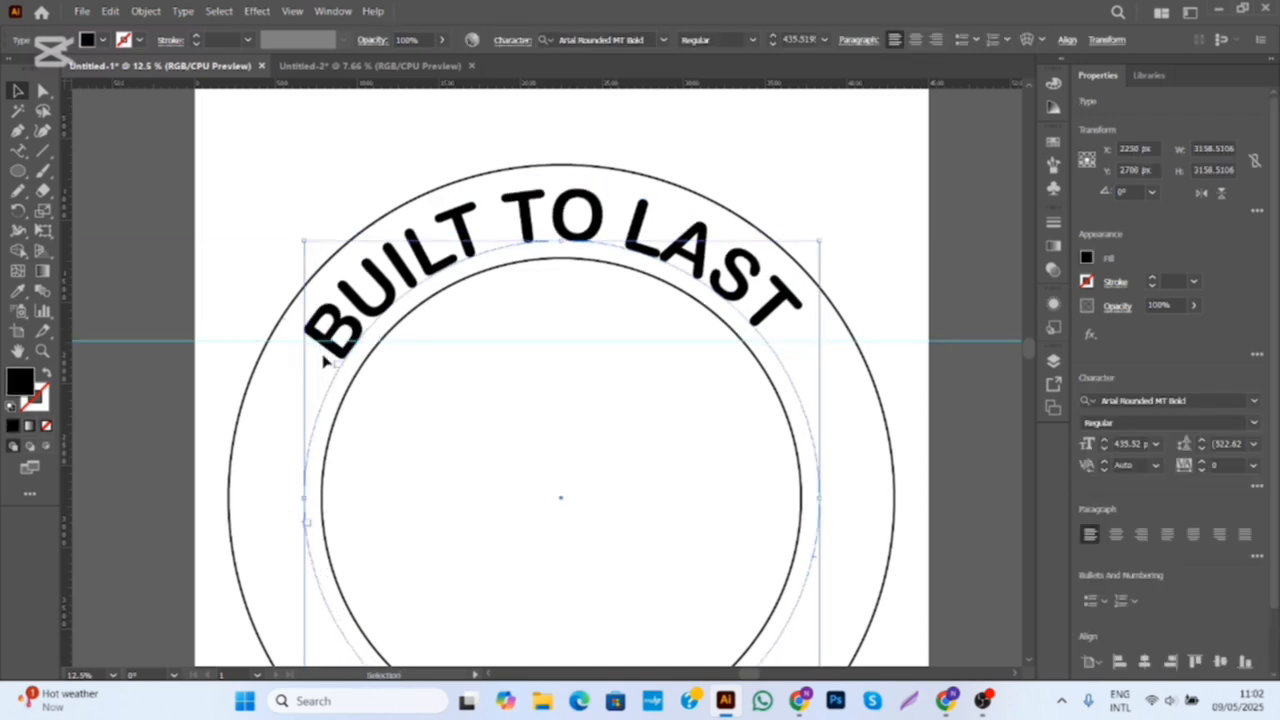
scroll(335, 367, "up", 2)
left_click_drag(519, 350, 334, 371)
left_click_drag(163, 388, 186, 354)
scroll(188, 355, "down", 3)
scroll(657, 423, "down", 2)
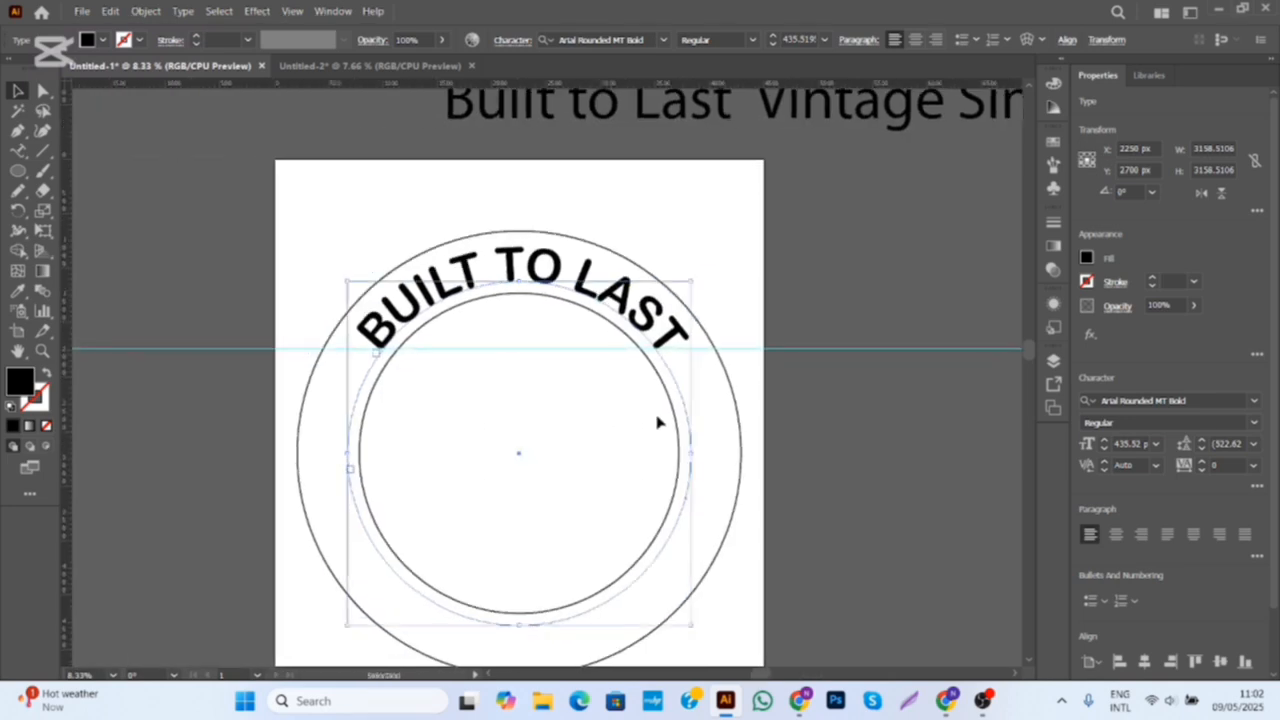
Add a second horizontal guide a little below the one at the ends of BUILT TO LAST.
left_click(714, 366)
scroll(766, 349, "up", 3)
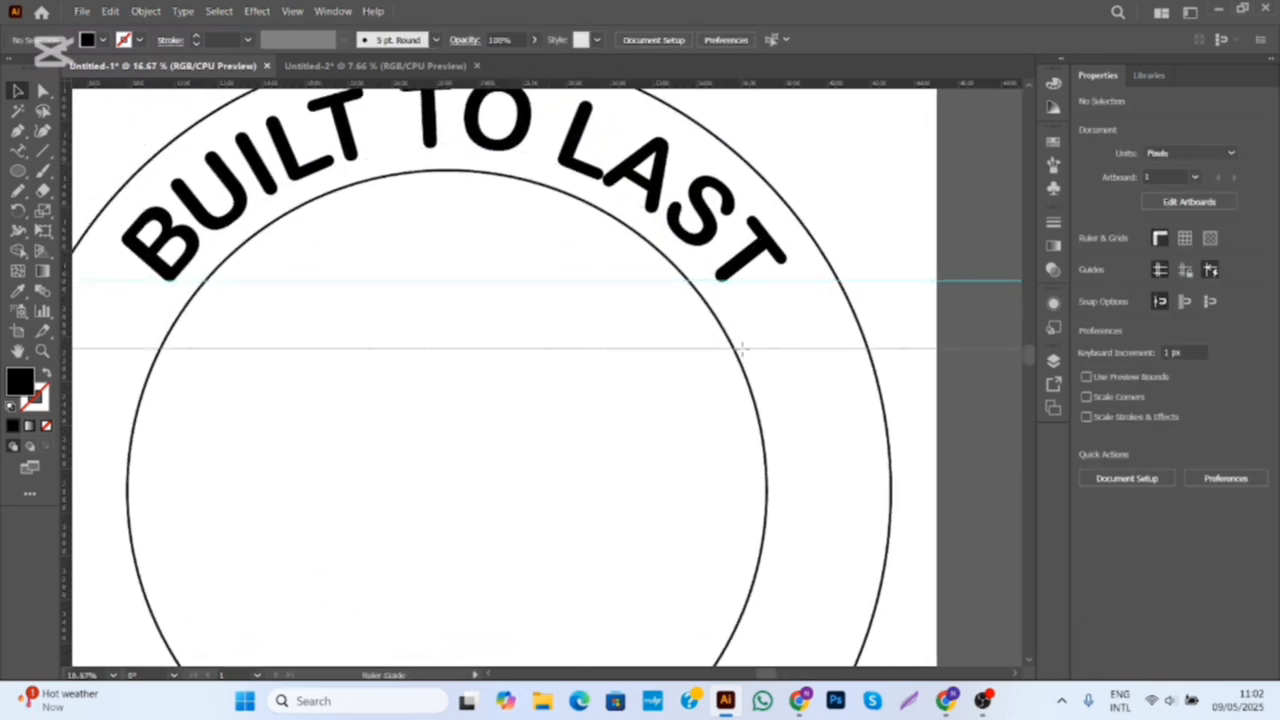
left_click_drag(741, 349, 748, 364)
Make an enlarged concentric copy of the inner ring, about 3478 px wide, midway between the two rings.
left_click(766, 443)
left_click(766, 440)
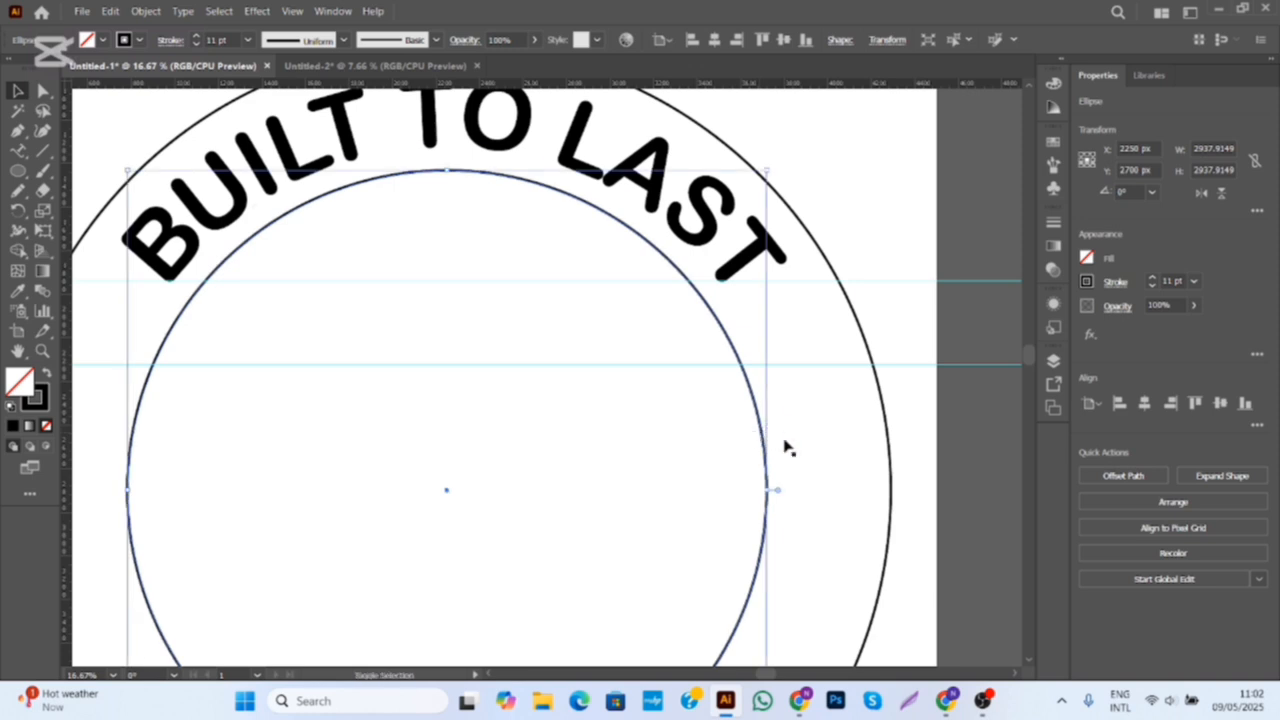
left_click_drag(768, 490, 828, 503)
left_click(620, 400)
Place a black five-pointed star about 346 px wide on the middle circle at each end of BUILT TO LAST.
right_click(18, 172)
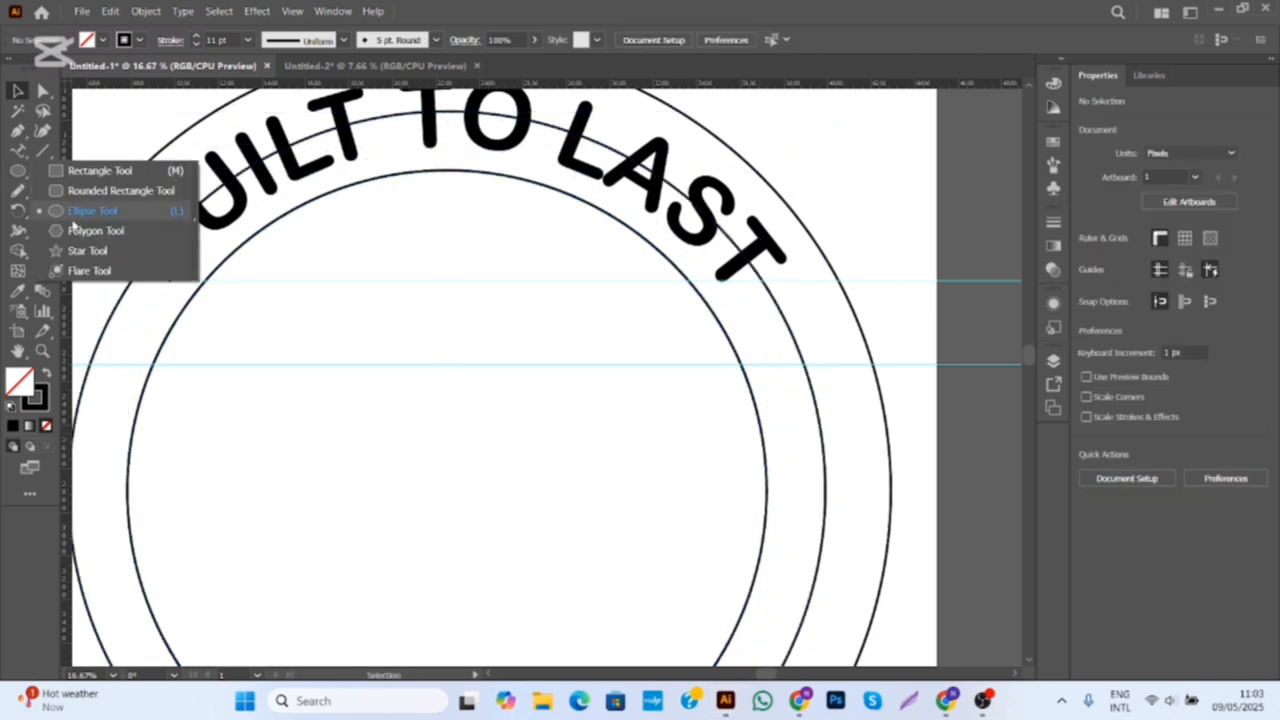
left_click(87, 250)
mouse_move(787, 313)
left_mouse_down()
mouse_move(808, 355)
mouse_move(112, 323)
left_mouse_up()
key("v")
key("shift+x")
scroll(398, 430, "down", 3)
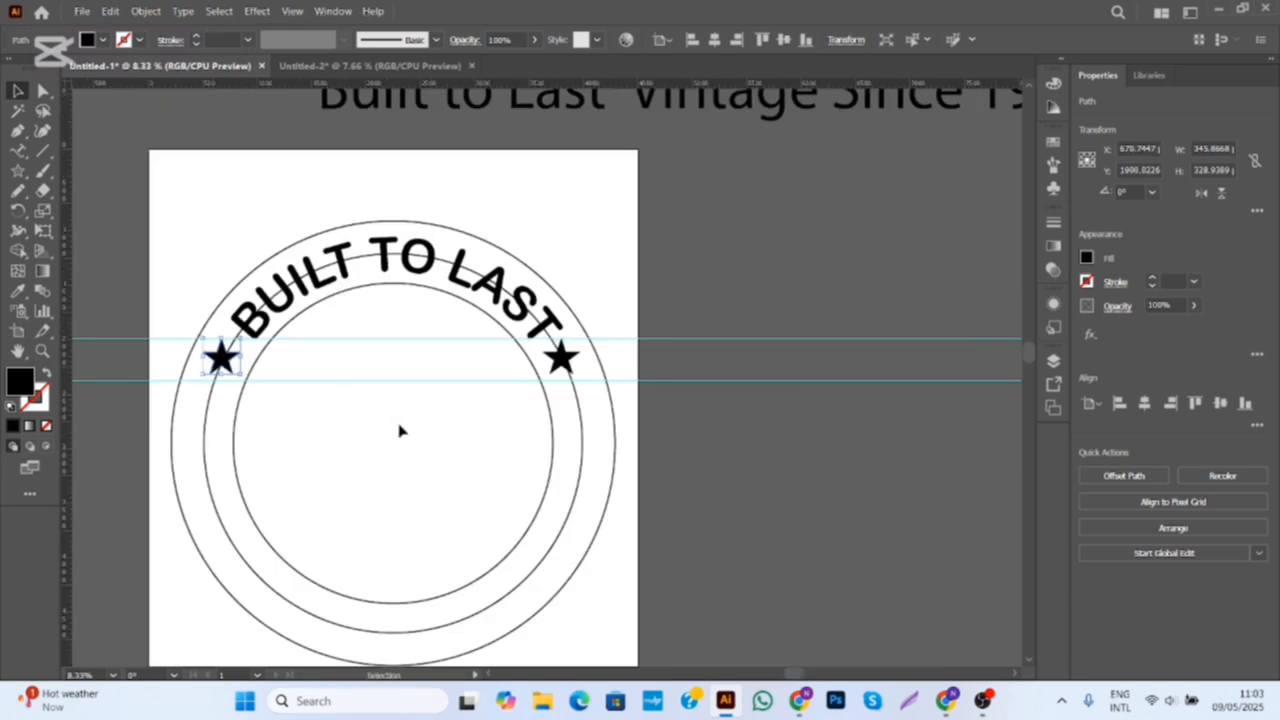
Delete both horizontal guides.
left_click(408, 430)
left_click_drag(710, 340, 756, 416)
key("Delete")
left_click_drag(672, 405, 842, 373)
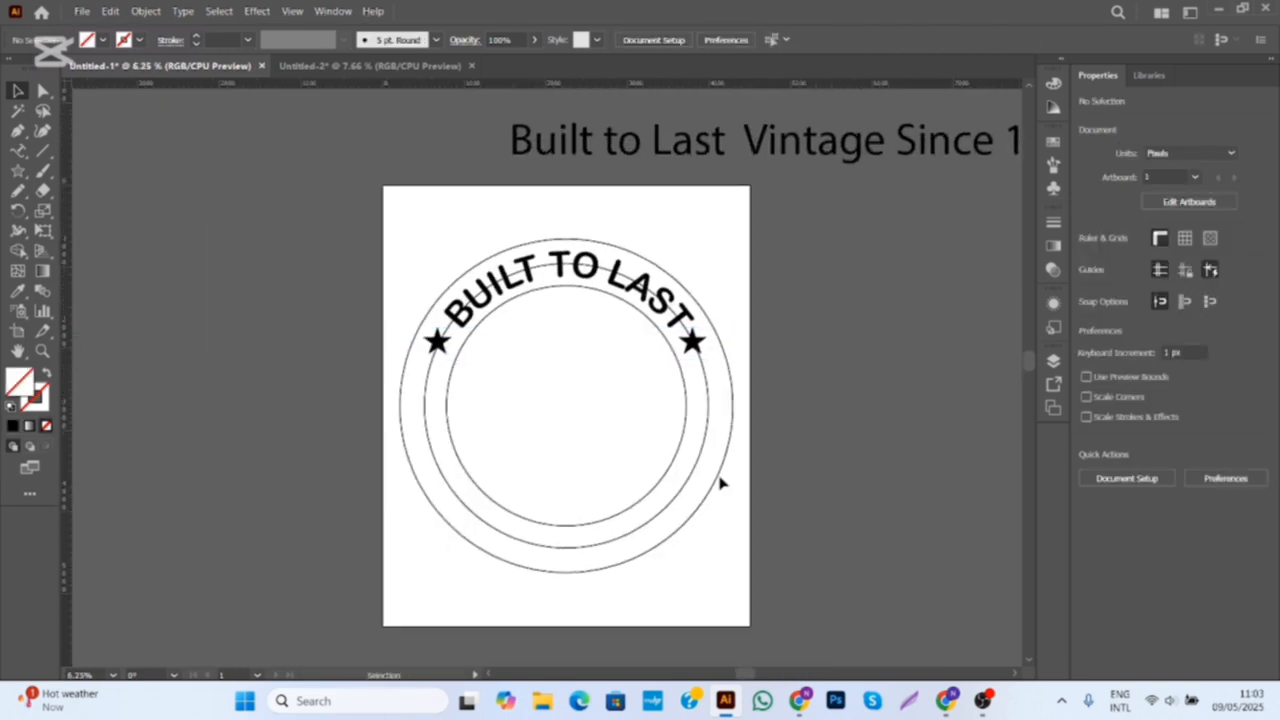
Move the middle circle off the artboard onto the empty canvas beside it.
left_click_drag(982, 508, 984, 505)
key("ctrl+z")
left_click_drag(900, 474, 677, 440)
left_click_drag(481, 414, 879, 408)
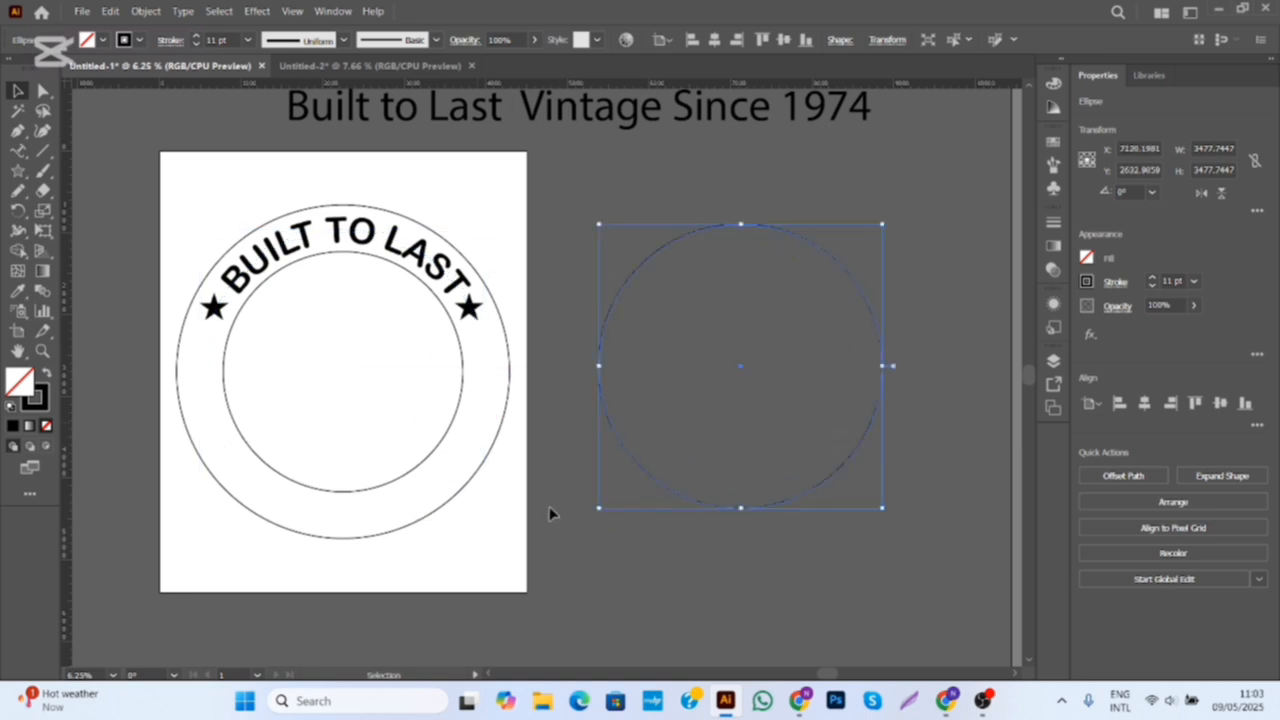
left_click(562, 516)
Copy "Since 1974" from the reference text into a separate text object and match its formatting to BUILT TO LAST.
left_click_drag(678, 497, 613, 507)
double_click(612, 117)
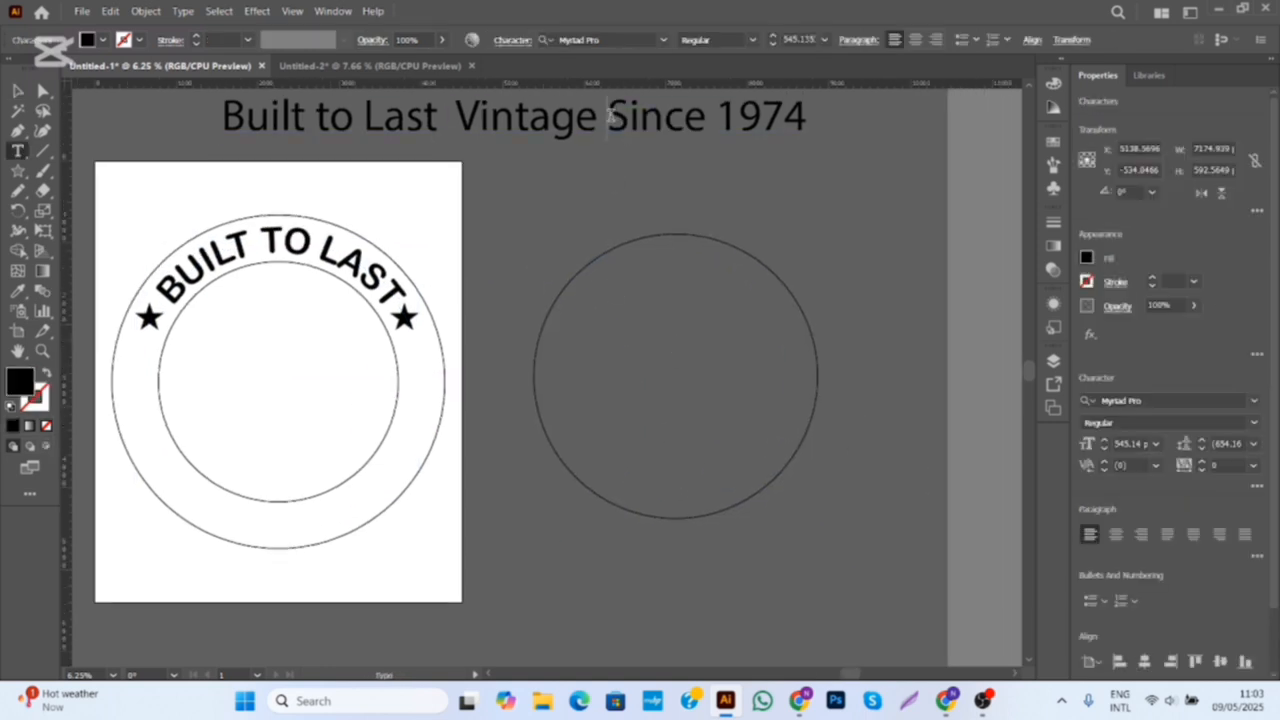
left_click_drag(612, 117, 865, 124)
left_click(880, 349, "ctrl")
left_click(805, 258)
key("ctrl+v")
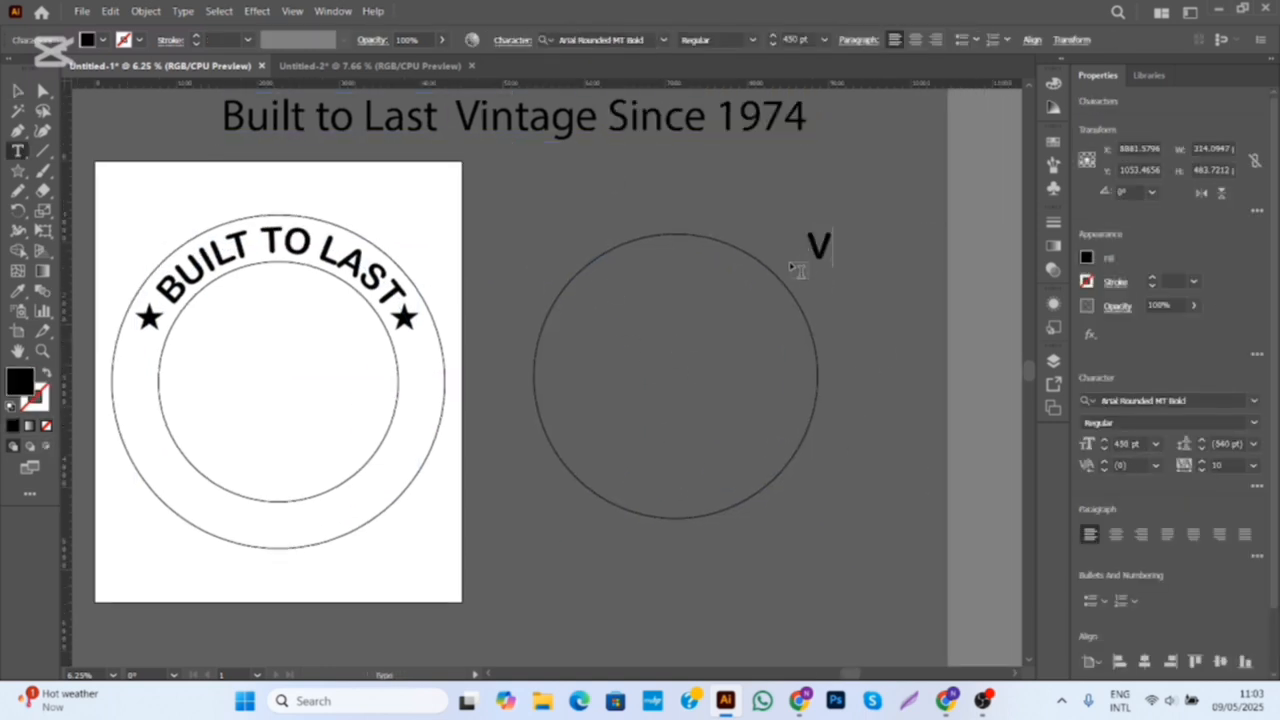
left_click(350, 258)
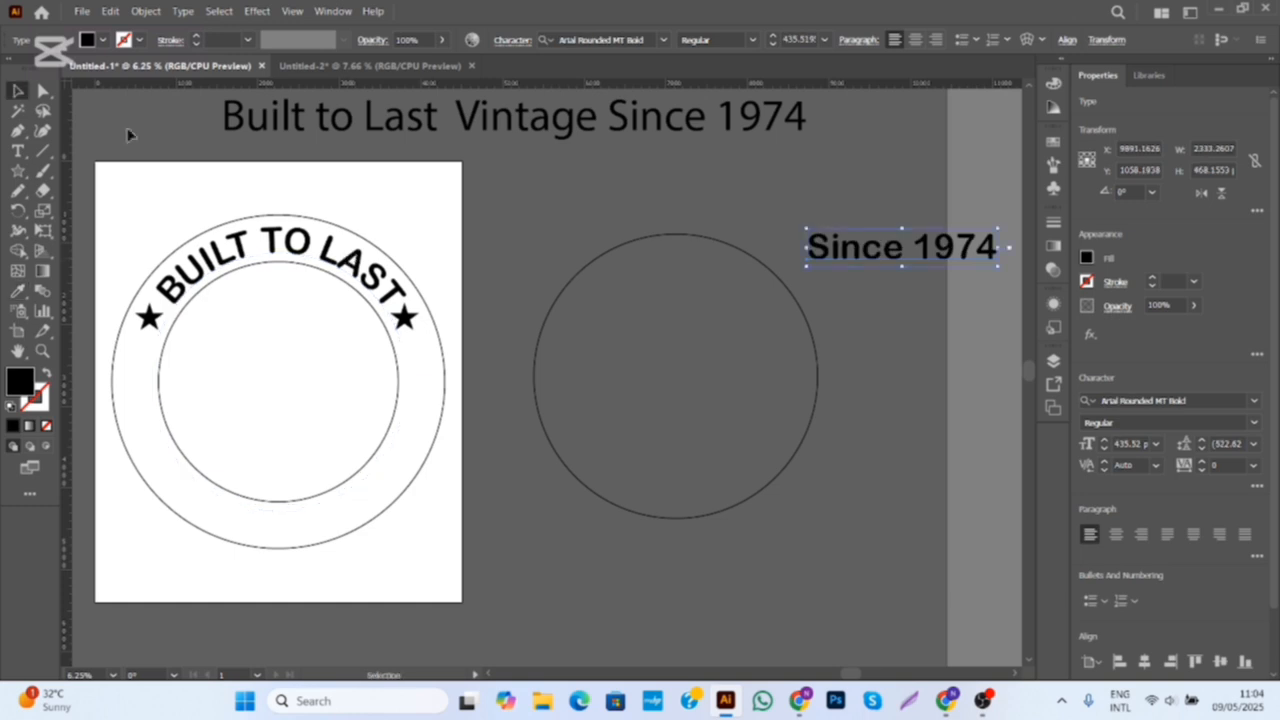
Convert the "Since 1974" text to uppercase and transfer it onto the circle beside the artboard as path text.
left_click(182, 11)
left_click(460, 260)
key("ctrl+x")
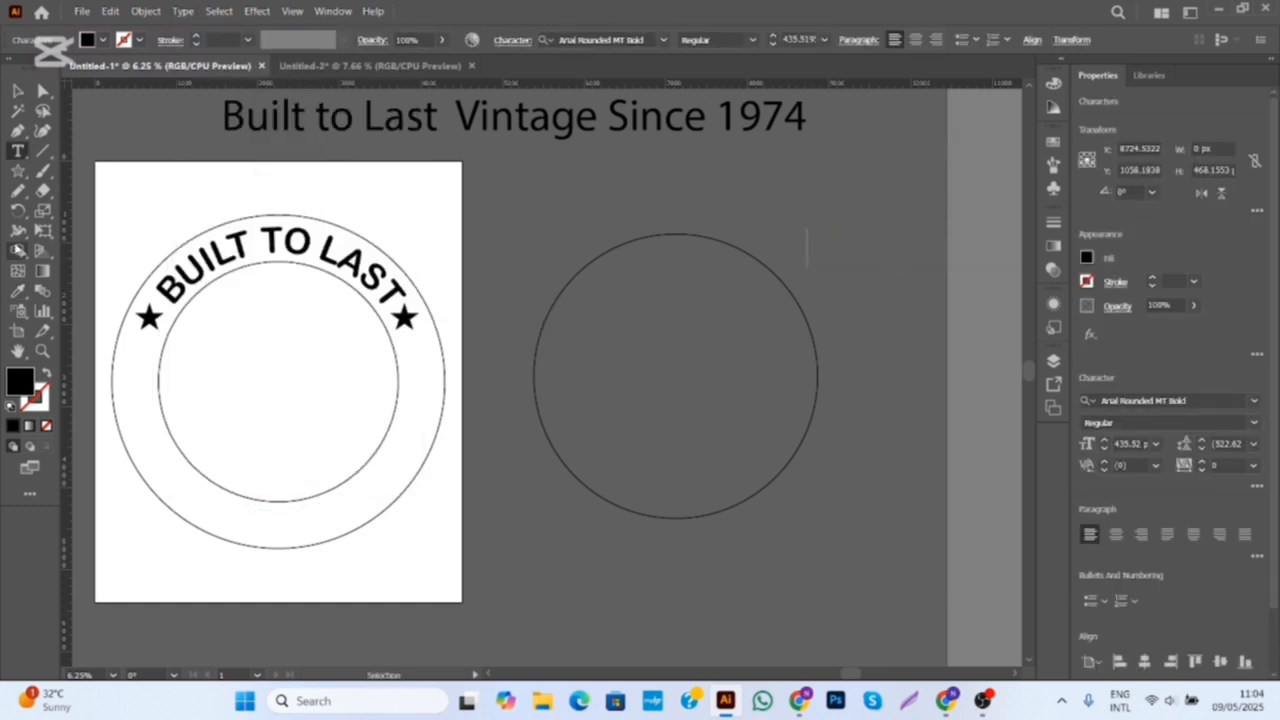
left_click(17, 150)
left_click(100, 188)
left_click(537, 375)
key("ctrl+v")
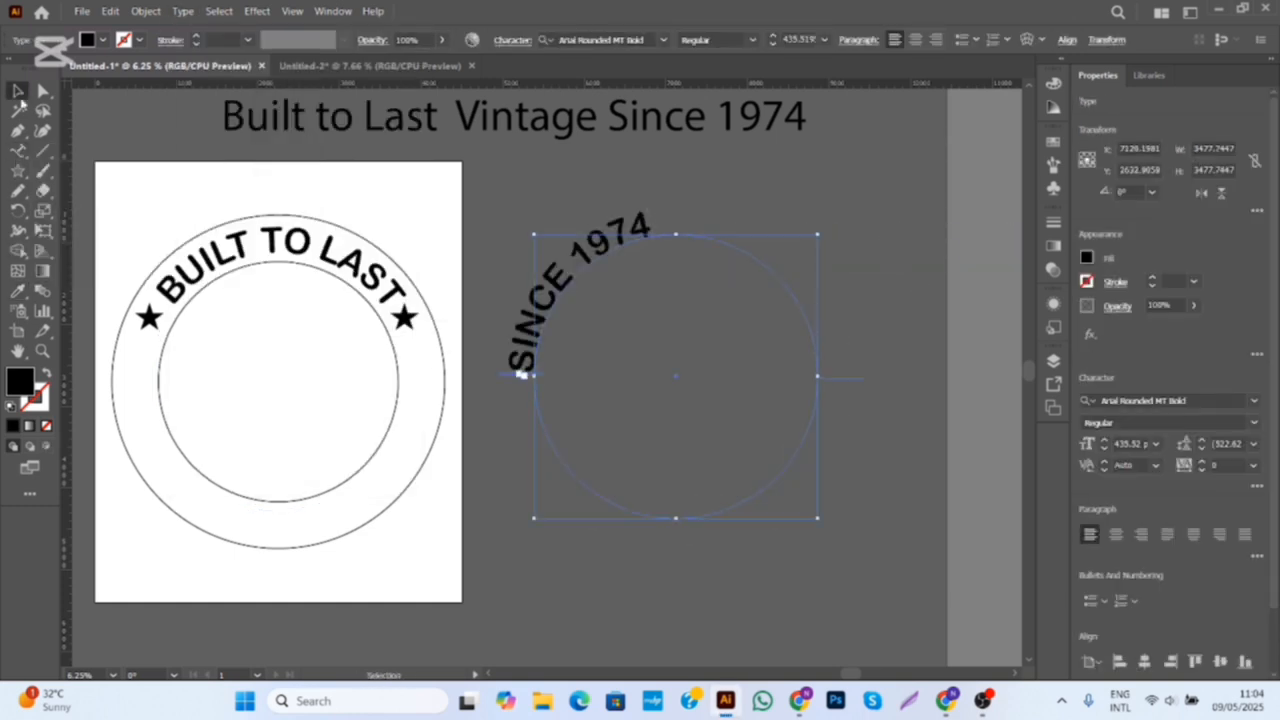
Flip SINCE 1974 to the inside of its circle and centre it horizontally and vertically on the artboard.
left_click_drag(859, 379, 798, 385)
left_click(489, 306)
left_click(570, 440)
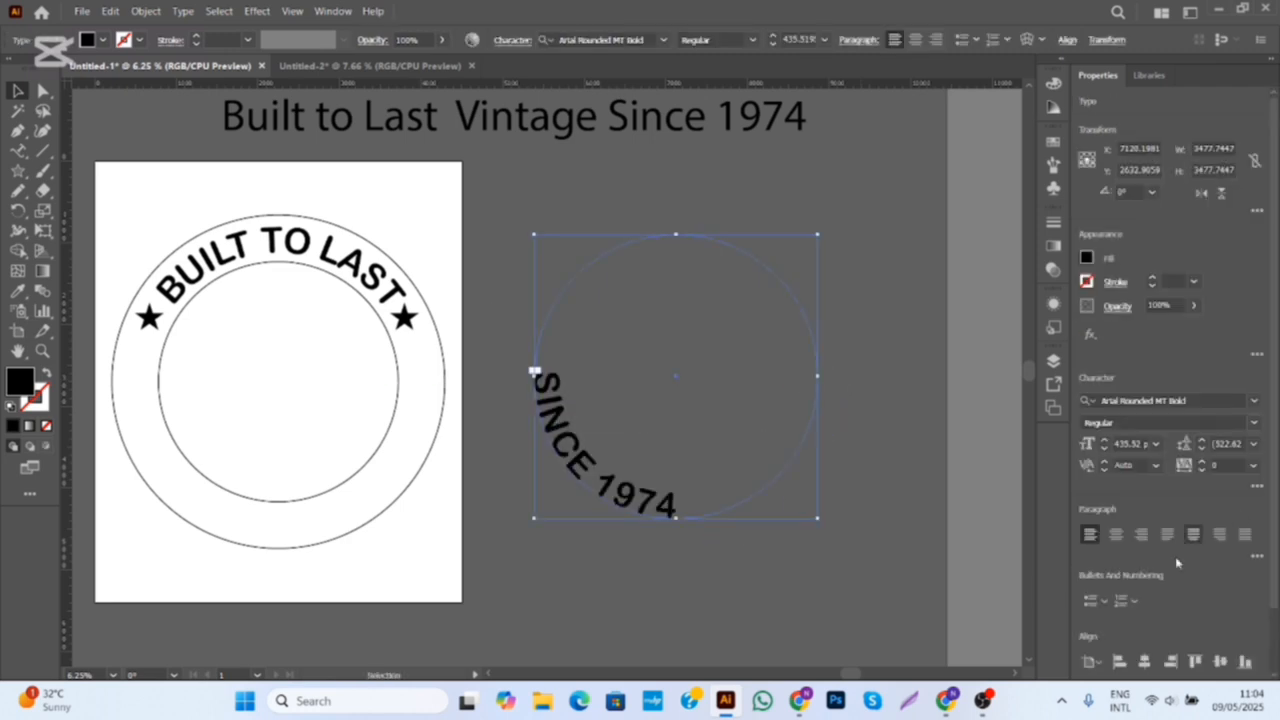
left_click(1145, 661)
left_click(1220, 661)
left_click(695, 452)
Scale the SINCE 1974 path text up from its centre until its circle is about 3880 px wide.
left_click_drag(452, 444, 712, 440)
scroll(586, 490, "up", 2)
left_click_drag(586, 490, 642, 407)
left_click(549, 457)
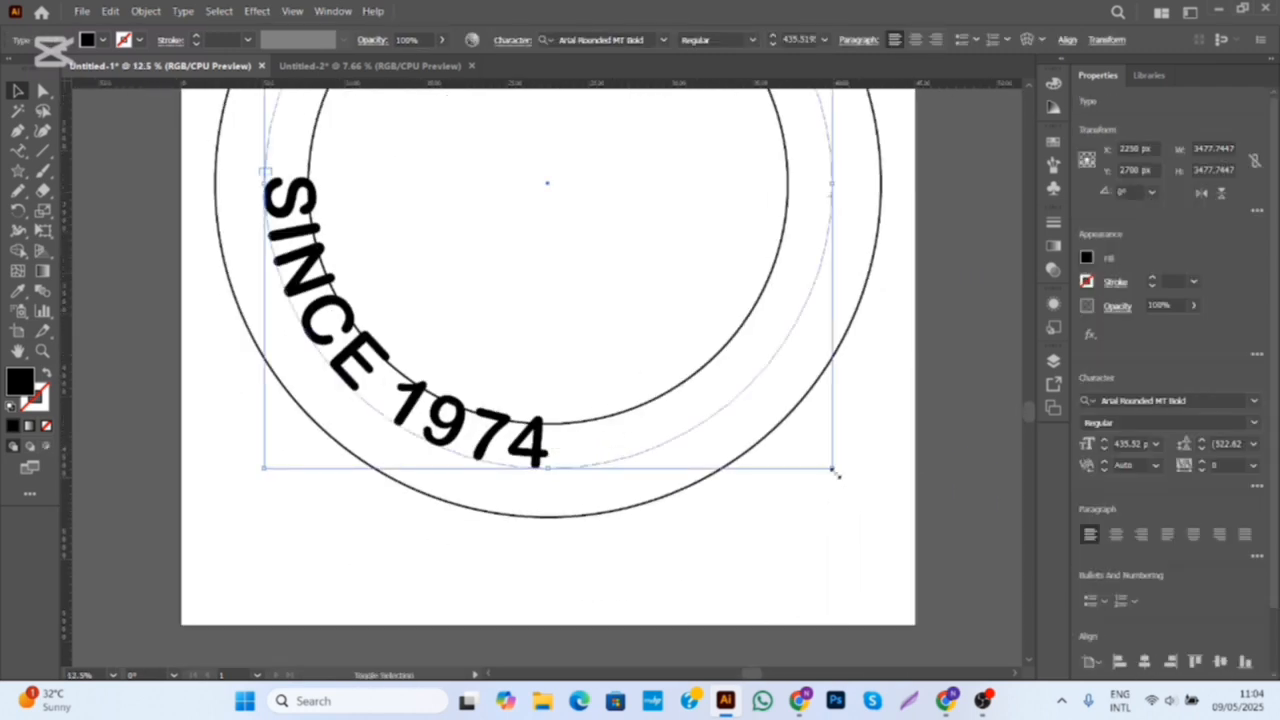
left_click_drag(834, 471, 882, 506)
Slide SINCE 1974 along its path to the bottom centre, levelling it on a horizontal guide, and delete that guide.
left_click_drag(308, 253, 337, 285)
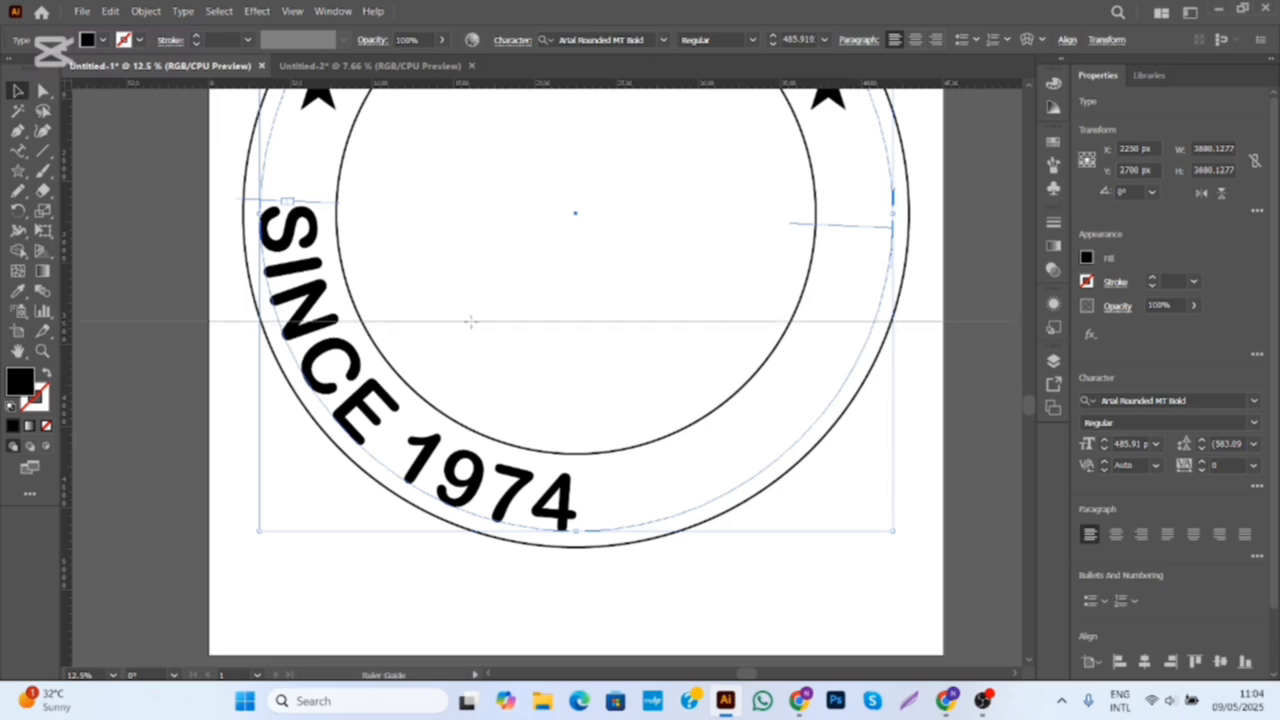
left_click_drag(471, 322, 466, 360)
left_click(308, 238)
left_click_drag(312, 203, 434, 349)
scroll(434, 349, "down", 2)
left_click(706, 357)
key("Delete")
Duplicate both stars straight down to the two ends of SINCE 1974.
left_click(631, 216)
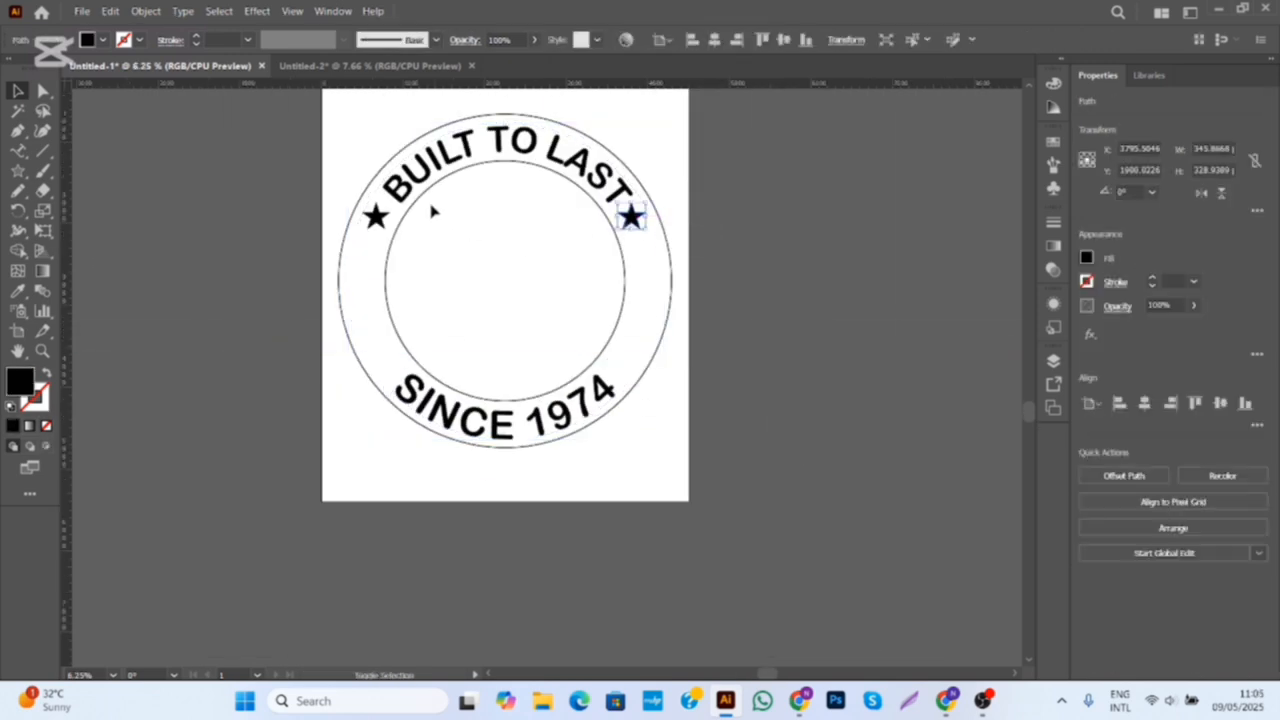
left_click(375, 218, "shift")
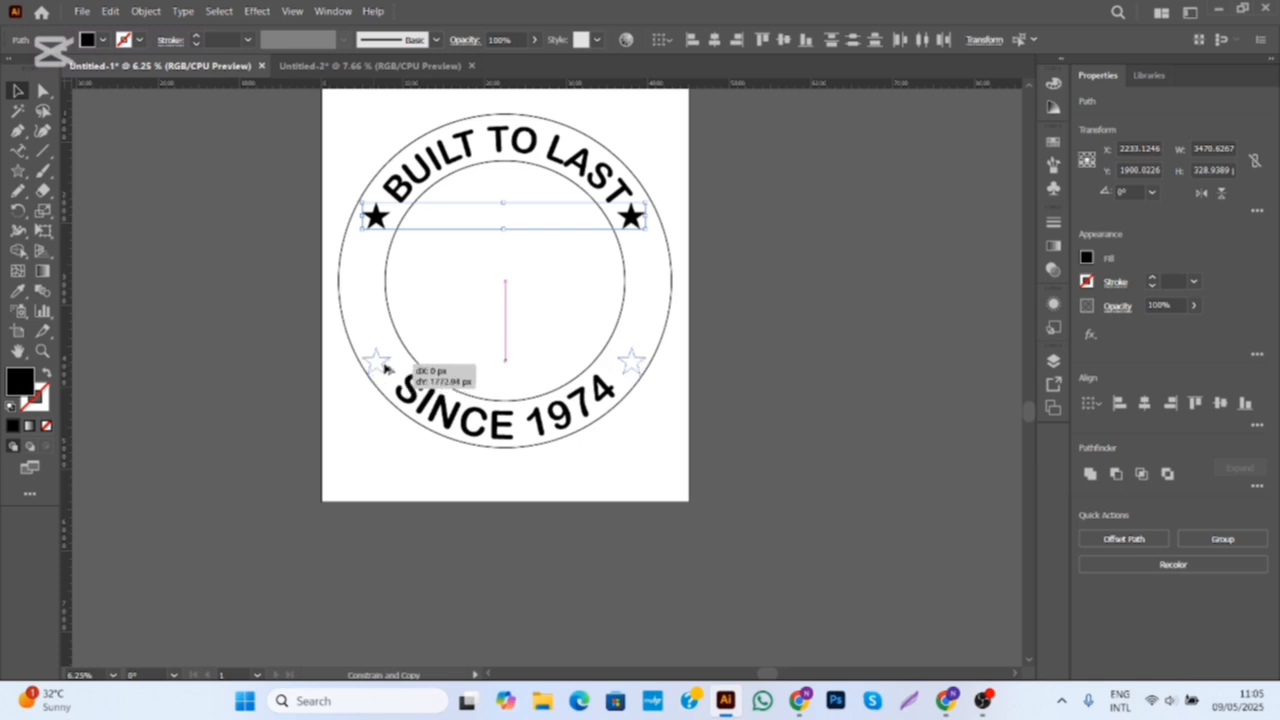
left_click_drag(385, 369, 385, 369)
Shift the two lower stars slightly inward so they sit midway between the inner and outer rings.
left_click_drag(646, 361, 716, 342)
left_click(753, 396)
left_click(629, 362)
left_click(378, 362, "shift")
left_click(729, 377)
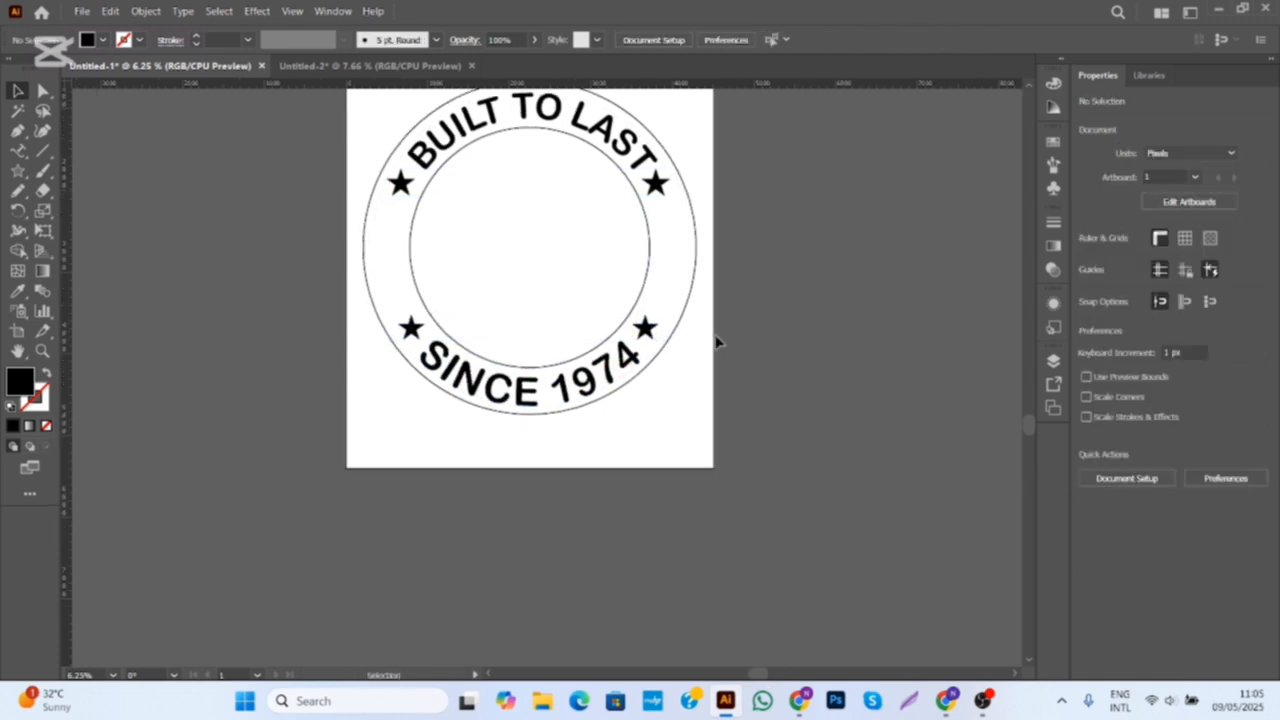
Convert the BUILT TO LAST and SINCE 1974 texts to outlines.
left_click(648, 191)
left_click(629, 358, "shift")
right_click(629, 358)
left_click(700, 508)
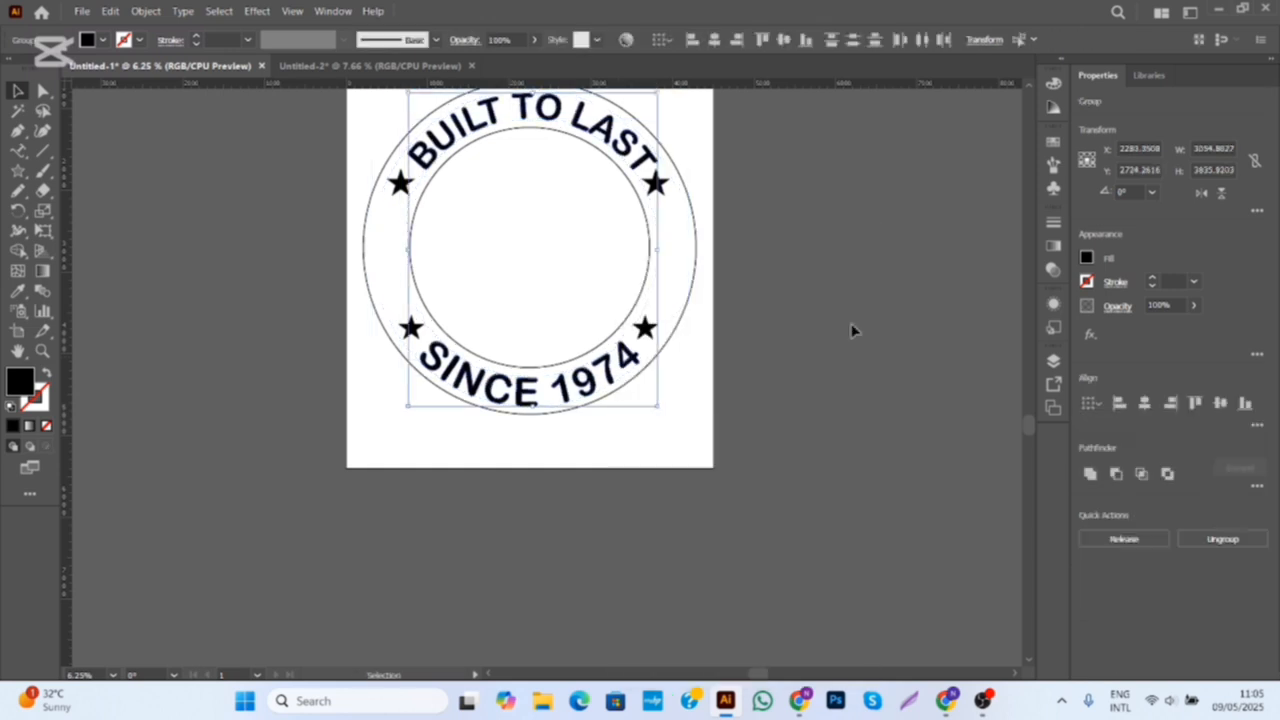
left_click(851, 329)
Thicken the strokes of both the inner and outer rings to about 60 pt.
left_click_drag(344, 243, 454, 251)
left_click(1151, 277)
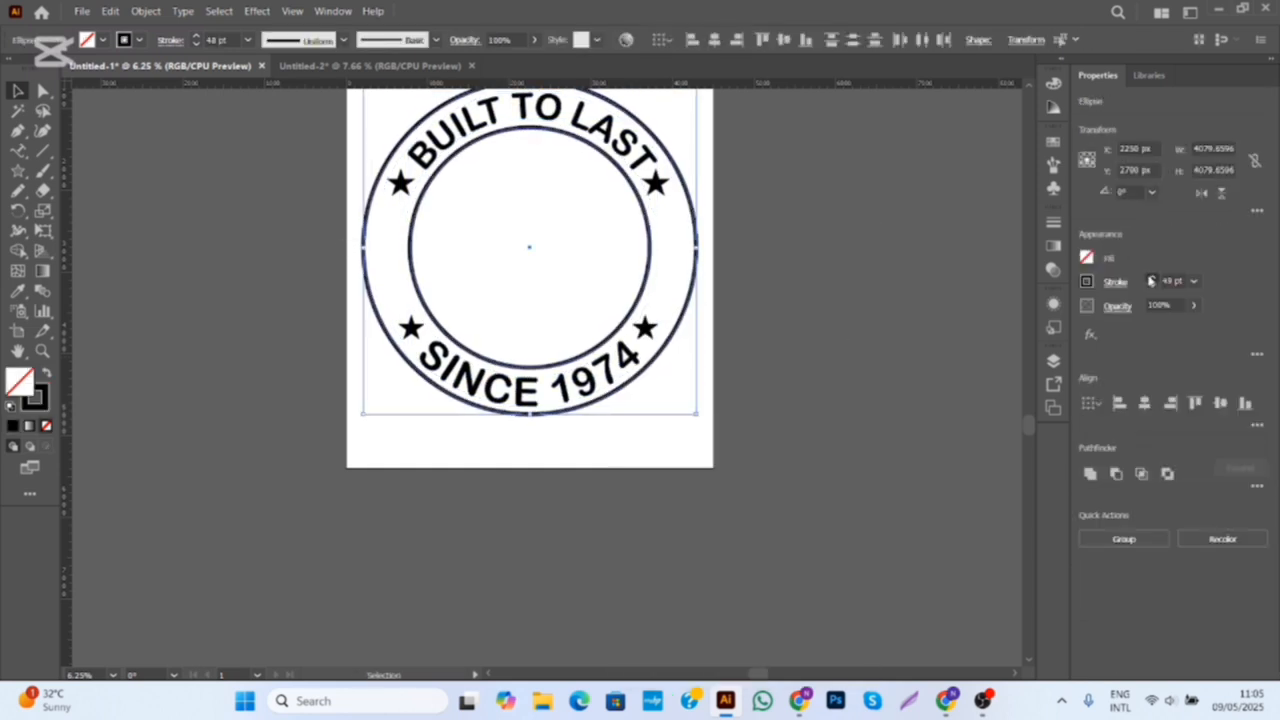
left_click(803, 321)
Expand the strokes of both rings into filled shapes.
key("ctrl+minus")
key("ctrl+minus")
key("ctrl+plus")
key("ctrl+plus")
left_click_drag(310, 308, 459, 351)
left_click(146, 11)
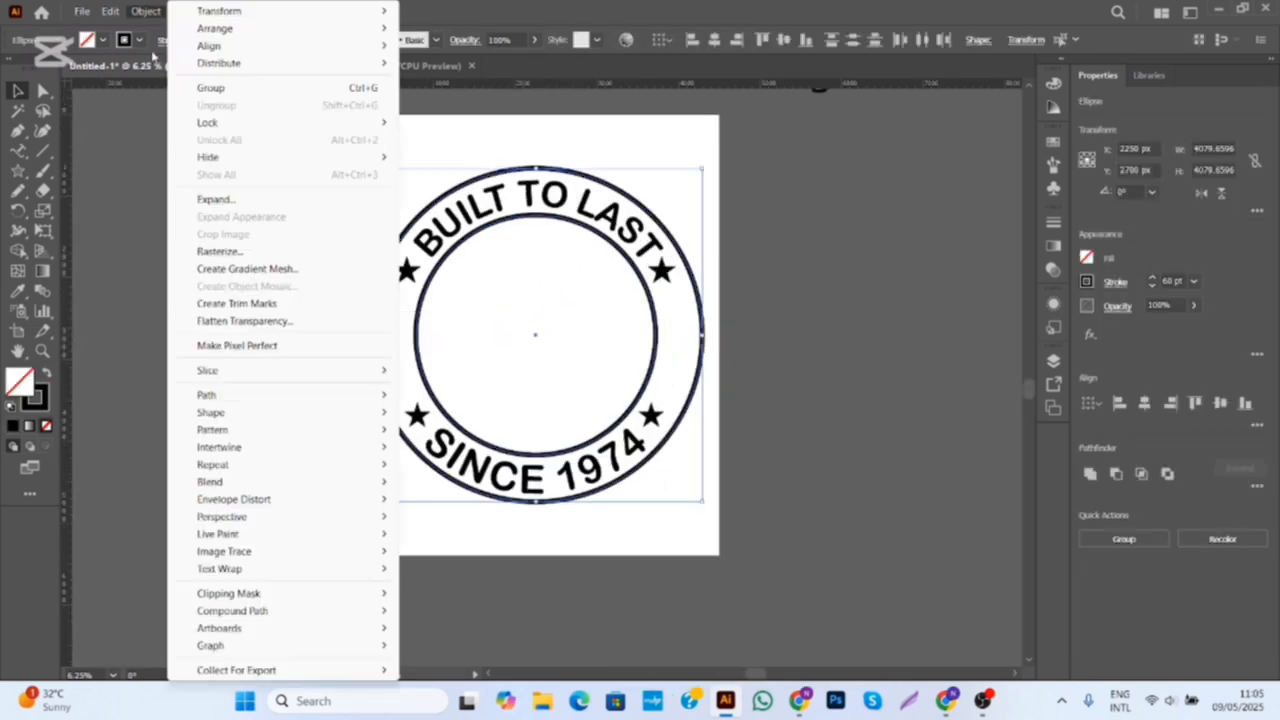
left_click(216, 200)
left_click(600, 443)
left_click(820, 333)
Draw a horizontal line about 6602 px long across the badge, just below the upper stars.
left_click(46, 152)
mouse_move(224, 283)
left_mouse_down()
mouse_move(655, 368)
mouse_move(763, 368)
left_mouse_up()
key("v")
left_click(1151, 281)
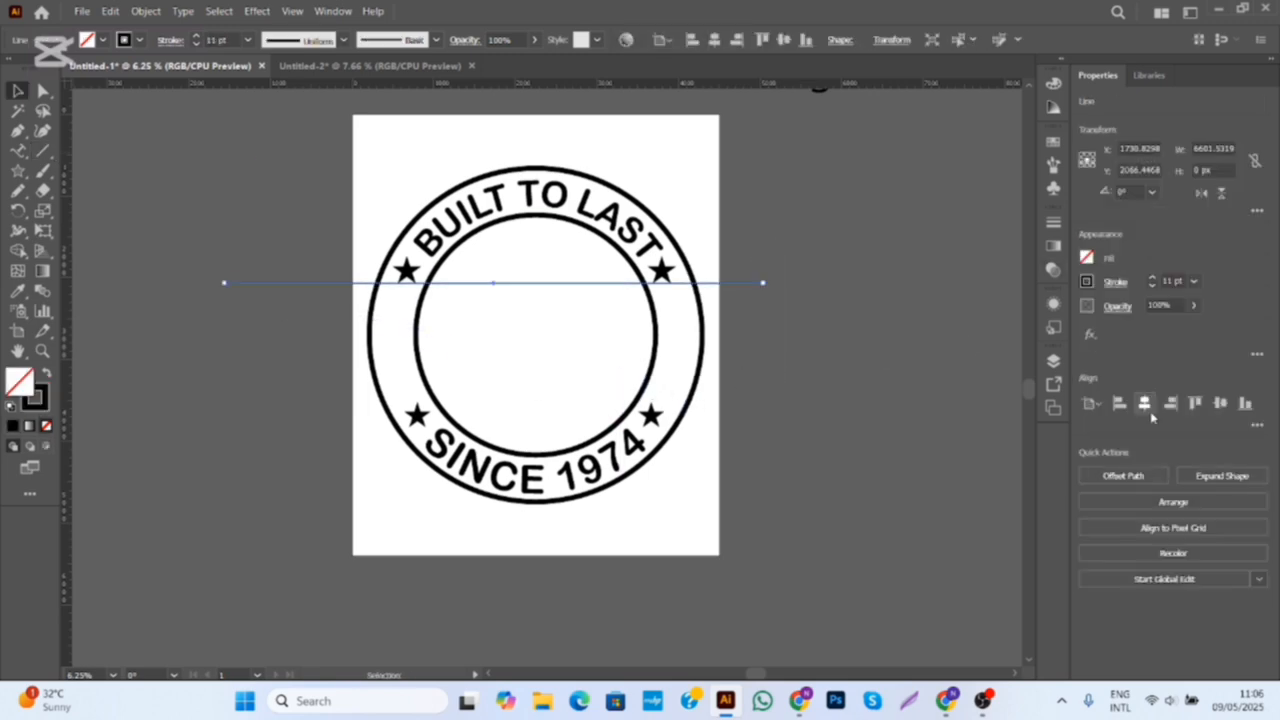
Expand the horizontal line across the badge into a filled shape.
left_click(146, 11)
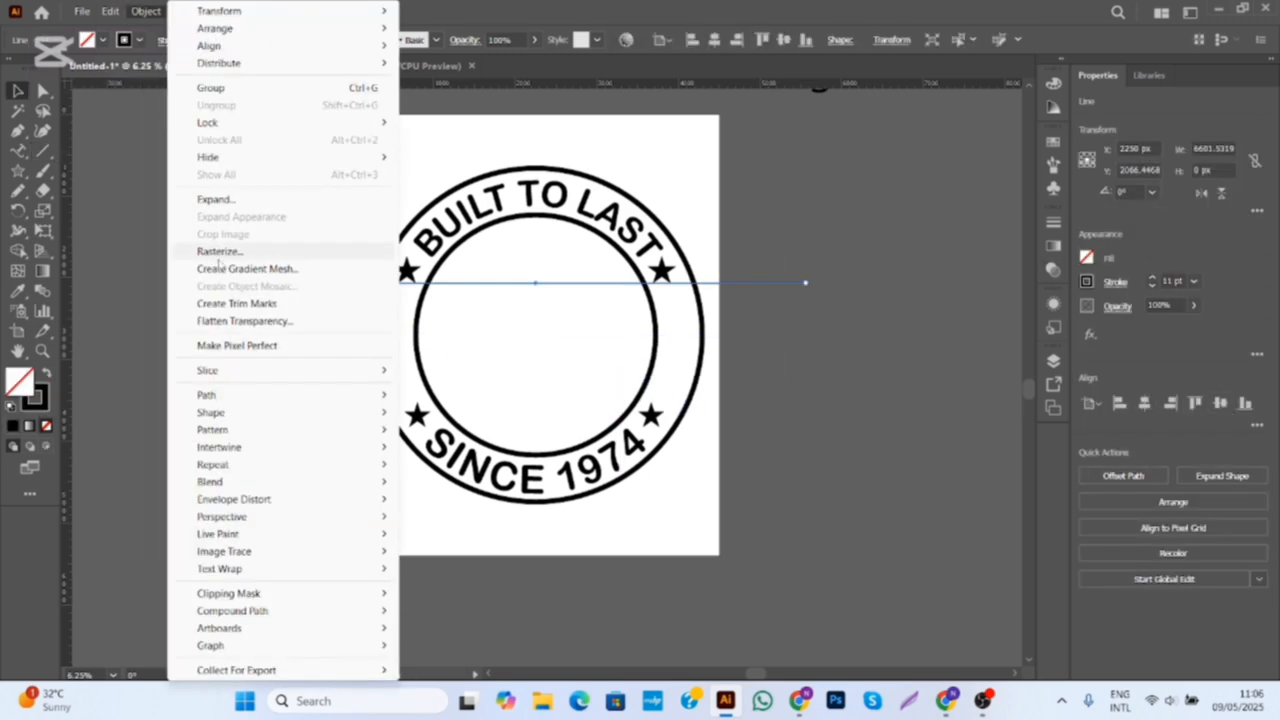
left_click(216, 200)
left_click(590, 443)
left_click(503, 334)
key("ctrl+plus")
key("ctrl+plus")
left_click_drag(598, 299, 594, 299)
left_click(880, 231)
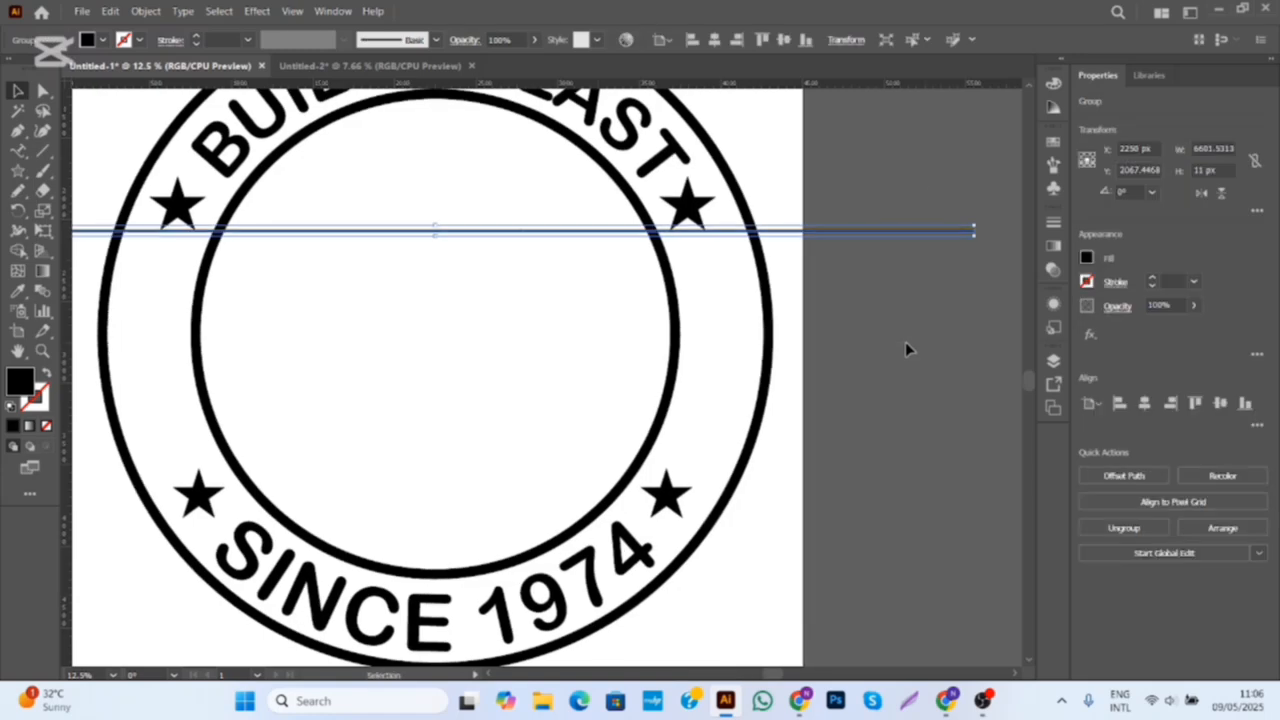
Nudge the horizontal bar slightly down and duplicate it straight down to just above the lower stars.
key("shift+Down")
key("shift+Down")
key("shift+Down")
key("shift+Down")
key("shift+Down")
key("shift+Down")
key("shift+Down")
left_click_drag(850, 243, 868, 449)
left_click(848, 422)
Cut away both rings' side segments between the two horizontal bars with Shape Builder, and remove the bars themselves.
key("ctrl+minus")
key("ctrl+minus")
key("ctrl+minus")
left_click_drag(786, 388, 915, 390)
left_click_drag(506, 456, 492, 350)
left_click(537, 400, "shift")
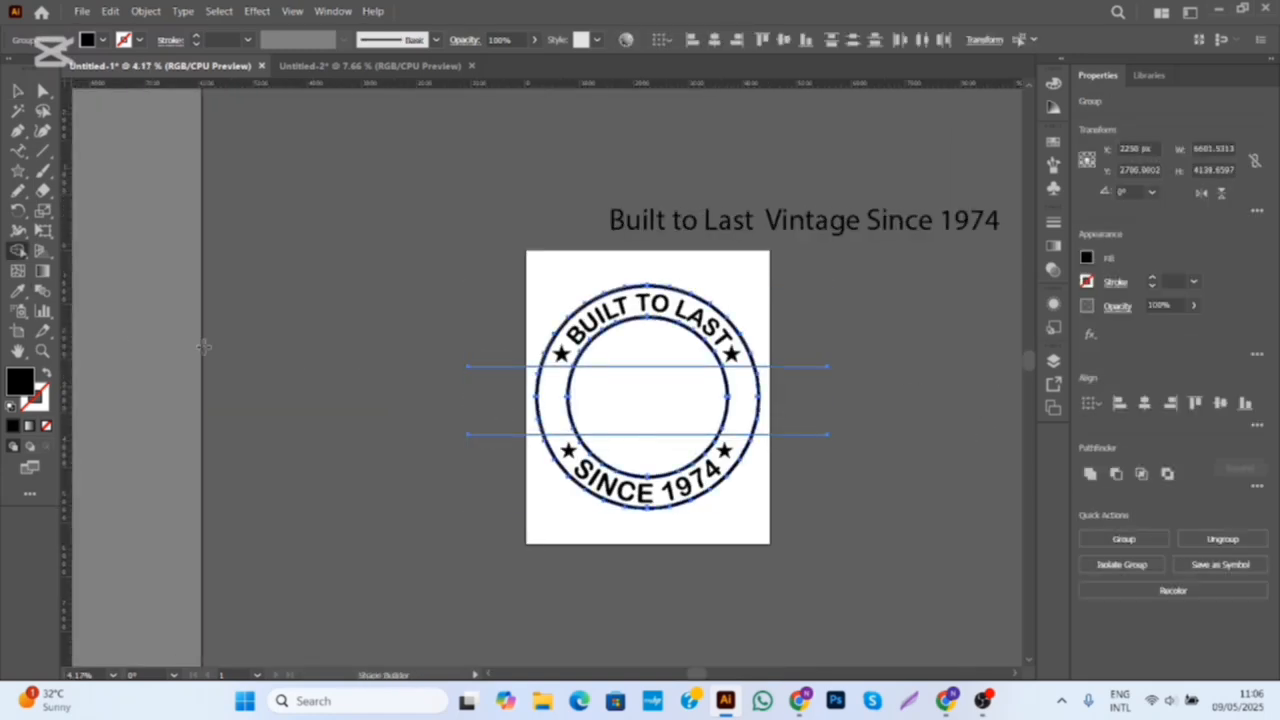
left_click_drag(492, 408, 795, 396)
left_click_drag(794, 340, 774, 493)
left_click(650, 348, "alt")
left_click(652, 447, "alt")
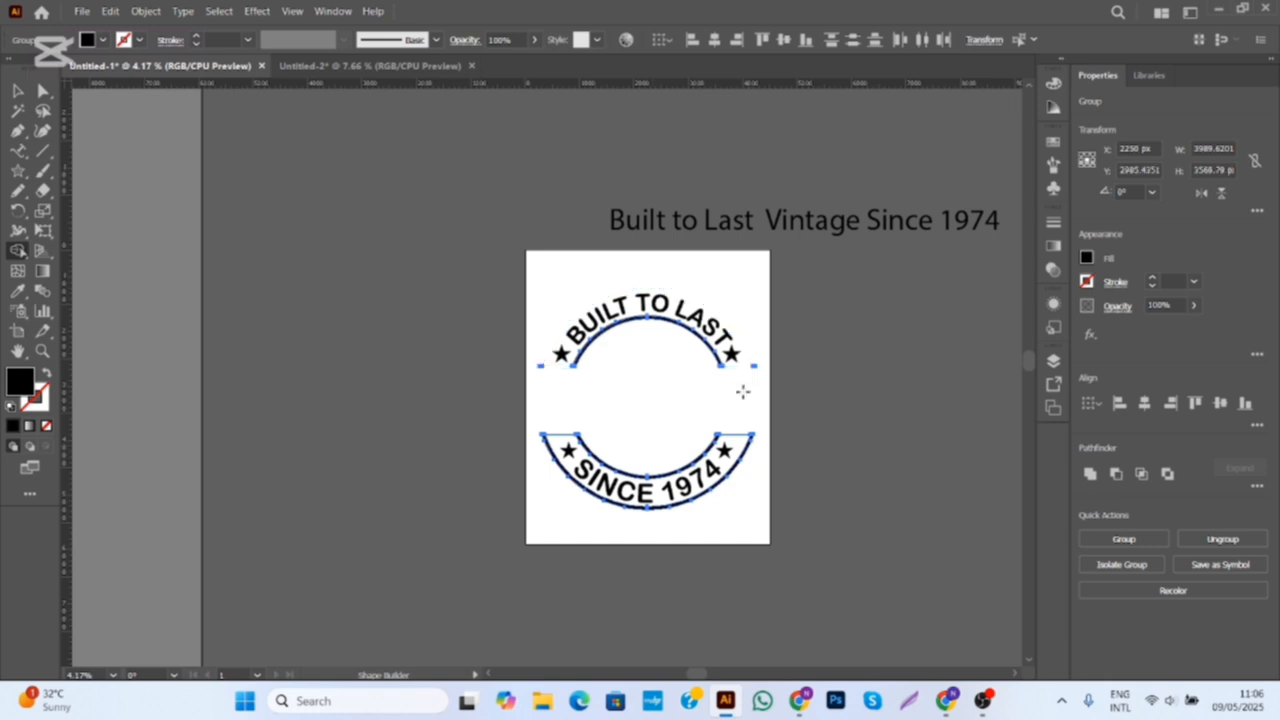
key("v")
left_click(458, 378)
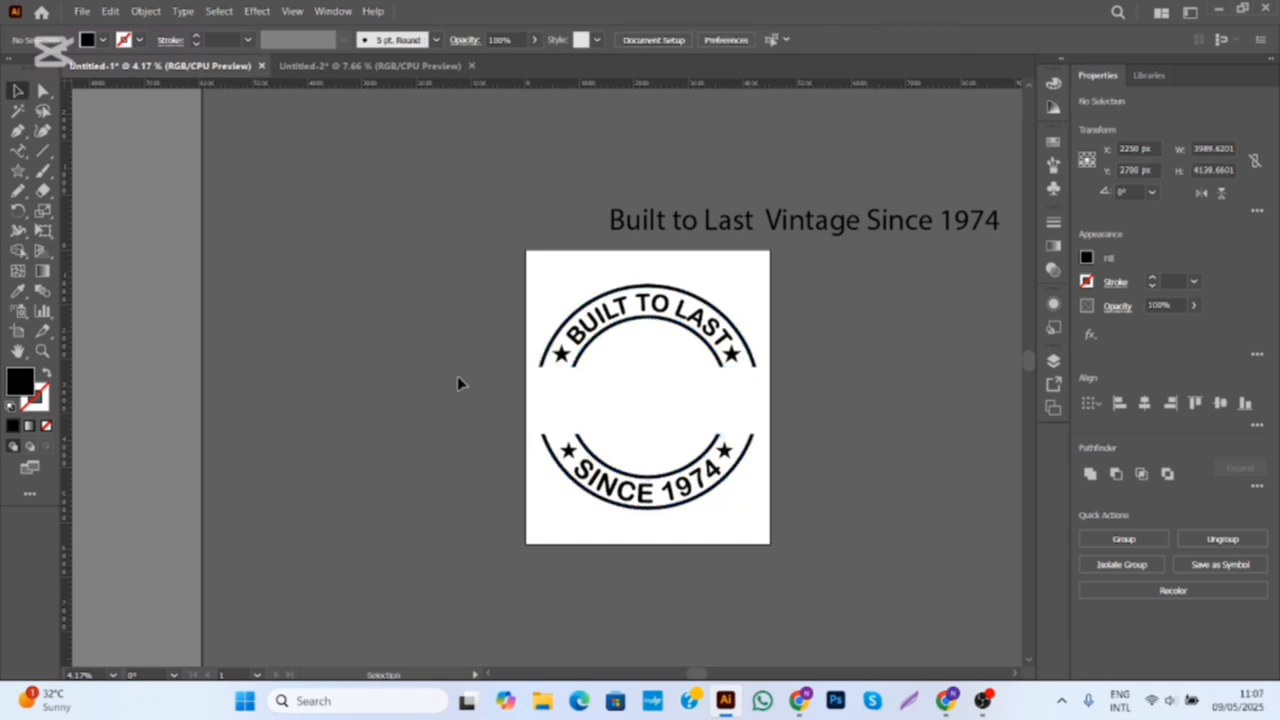
Copy the word Vintage from the reference text and place it as separate text in the gap between the arcs.
scroll(620, 415, "up", 1)
left_click_drag(620, 415, 481, 436)
key("t")
left_click_drag(701, 145, 831, 145)
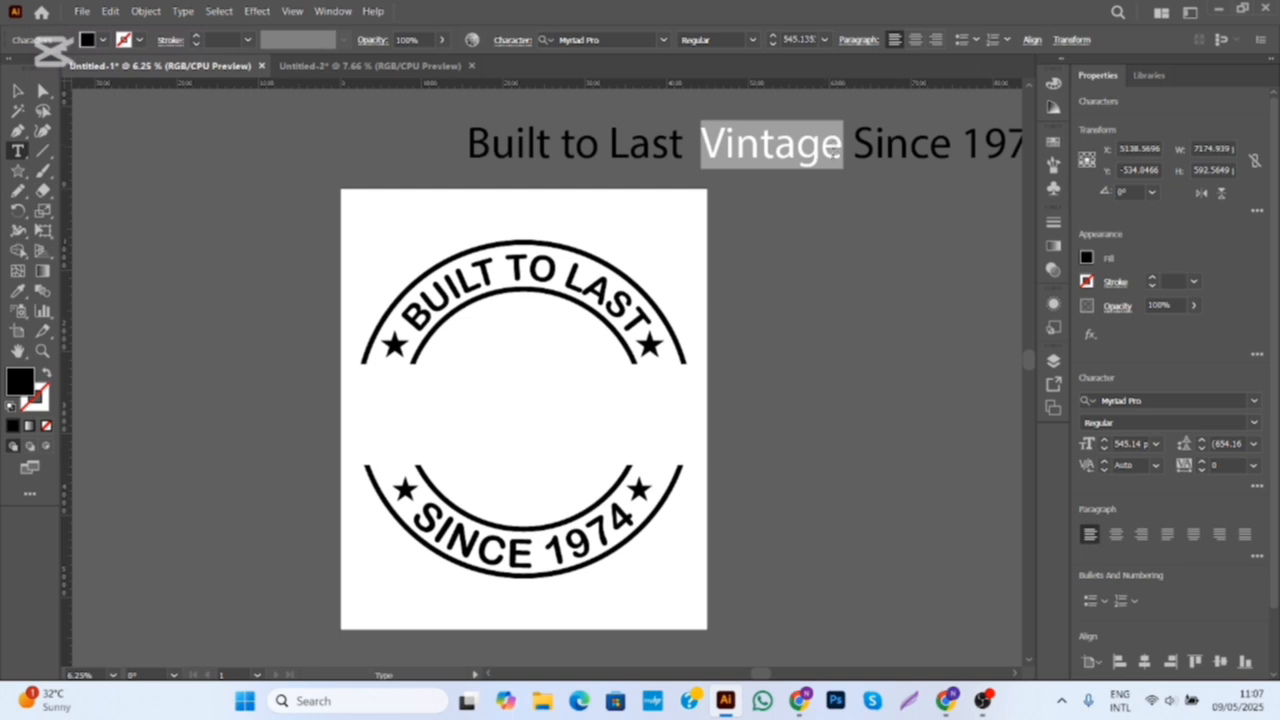
left_click(250, 435, "ctrl")
left_click(368, 415)
type("Vintage")
left_click(18, 91)
left_click(217, 389)
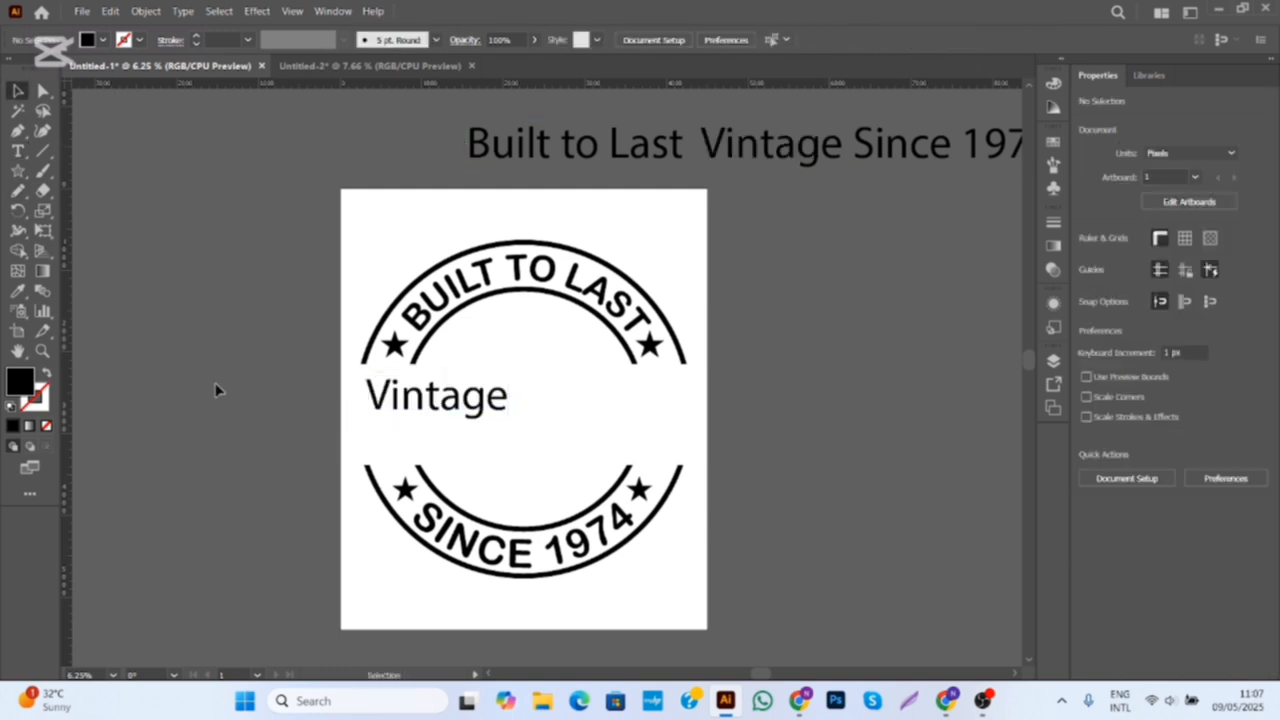
Convert the Vintage text in the badge's gap to uppercase.
scroll(290, 477, "down", 1)
left_click_drag(290, 477, 399, 469)
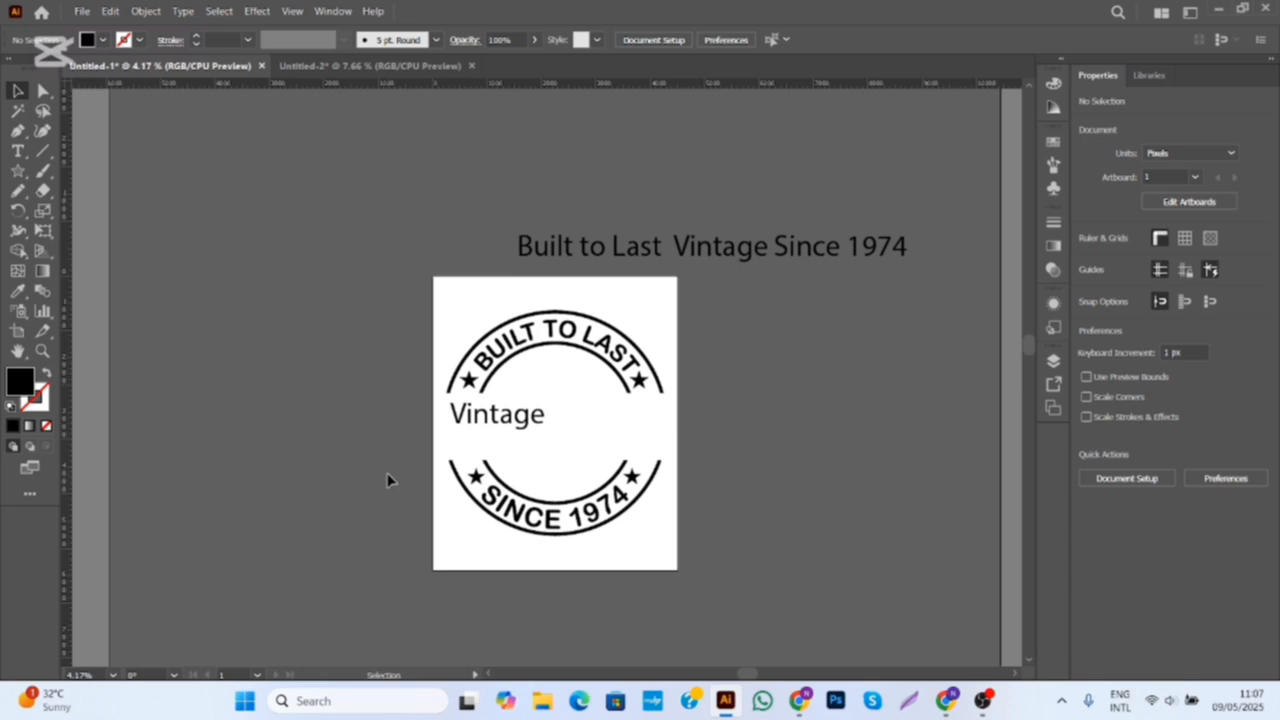
left_click(530, 418)
left_click(182, 11)
left_click(472, 263)
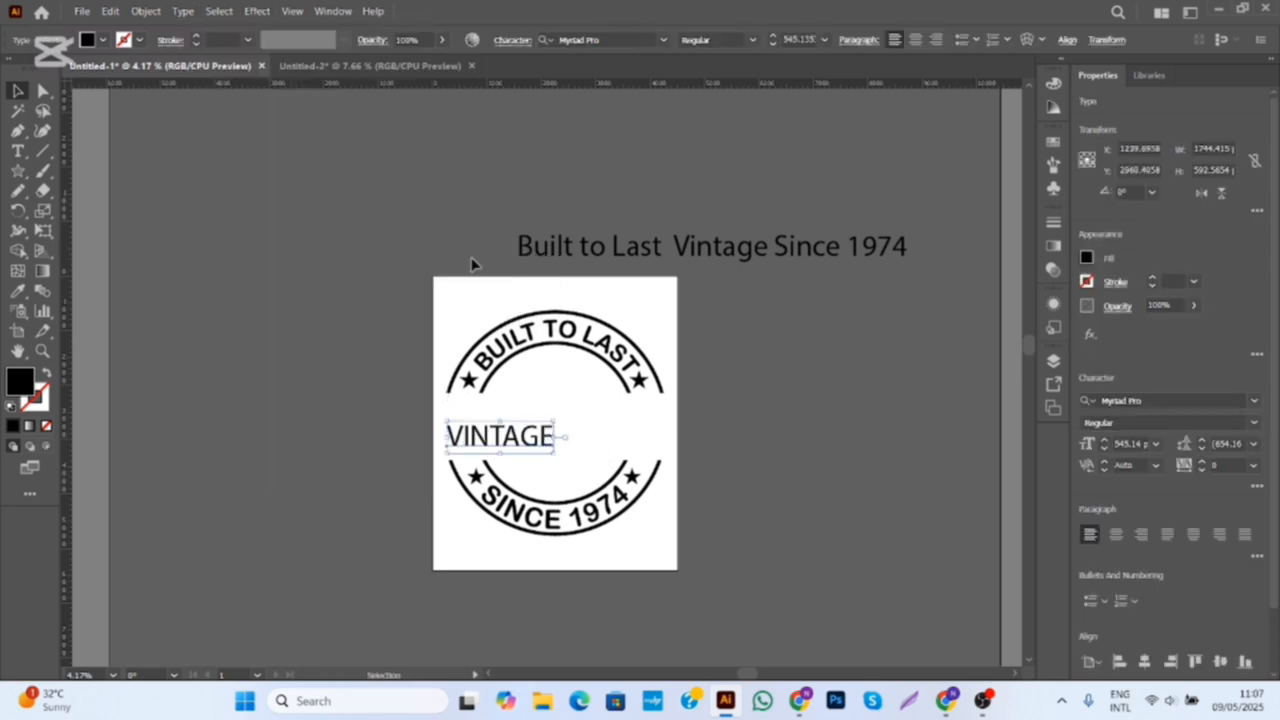
left_click(454, 408)
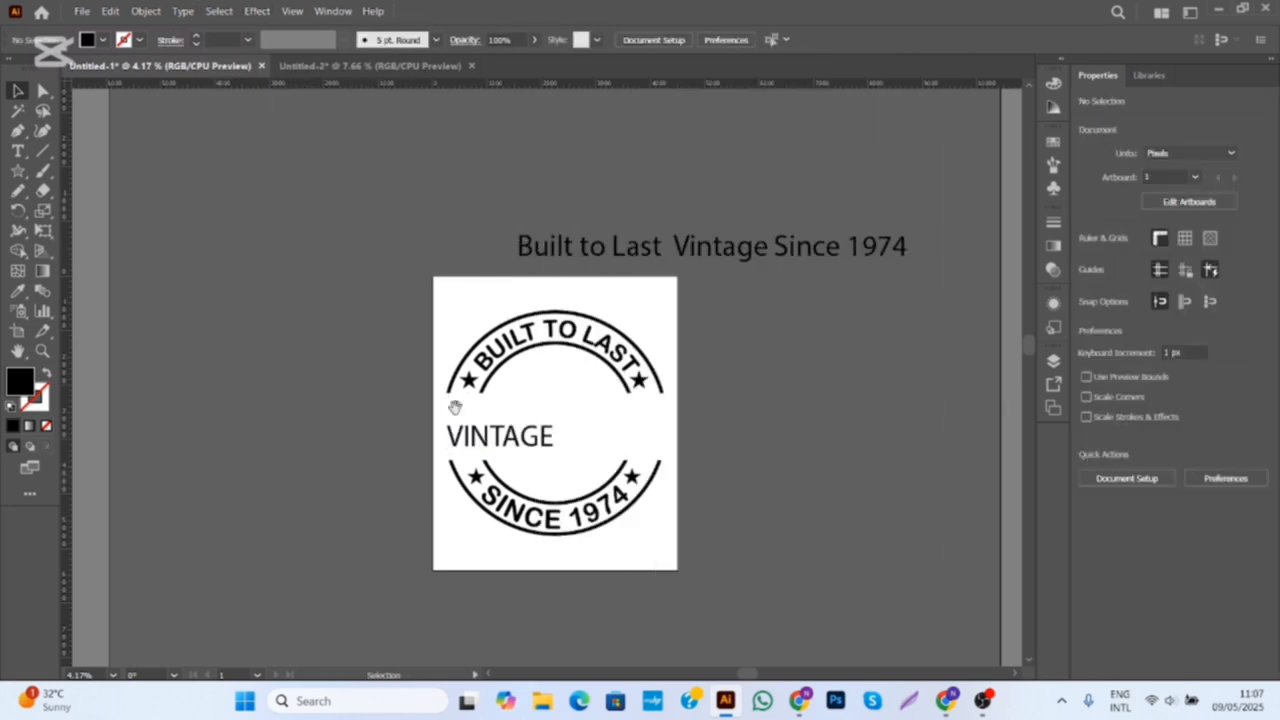
Set the VINTAGE text's font to Berlin Sans FB Demi Bold.
left_click_drag(454, 408, 287, 388)
left_click(334, 417)
left_click(663, 41)
scroll(775, 220, "down", 10)
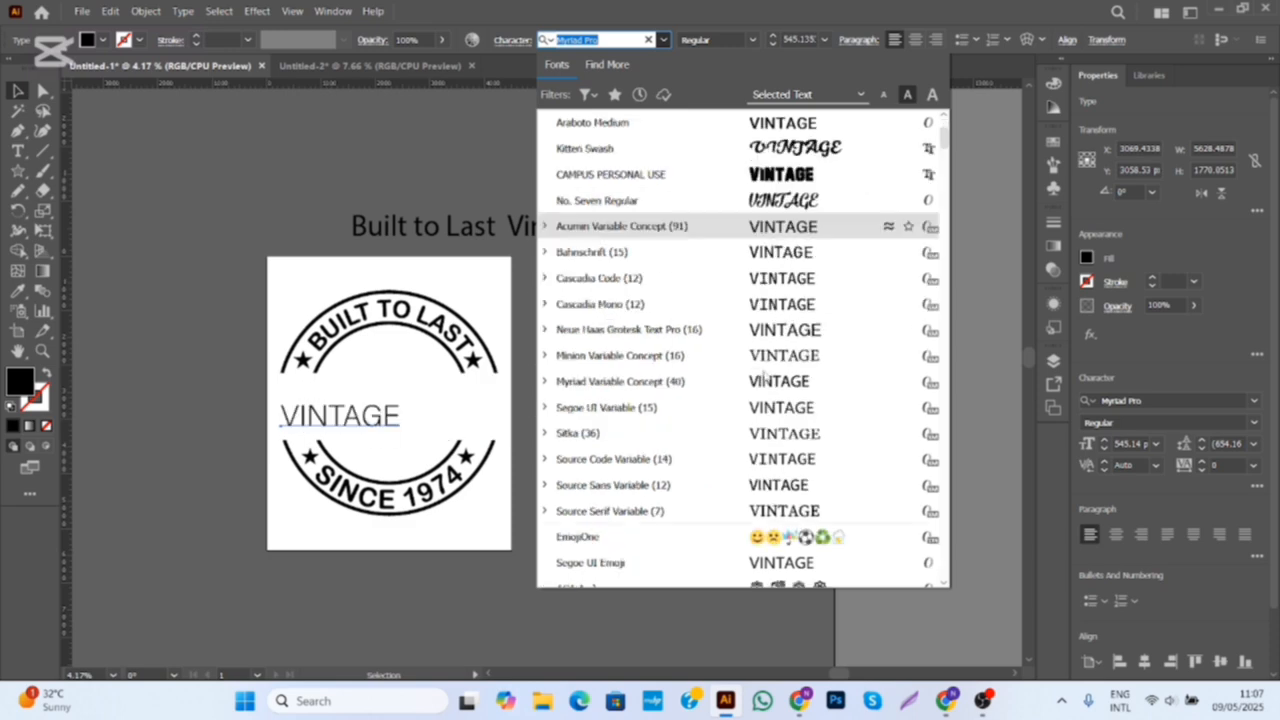
scroll(773, 443, "down", 2)
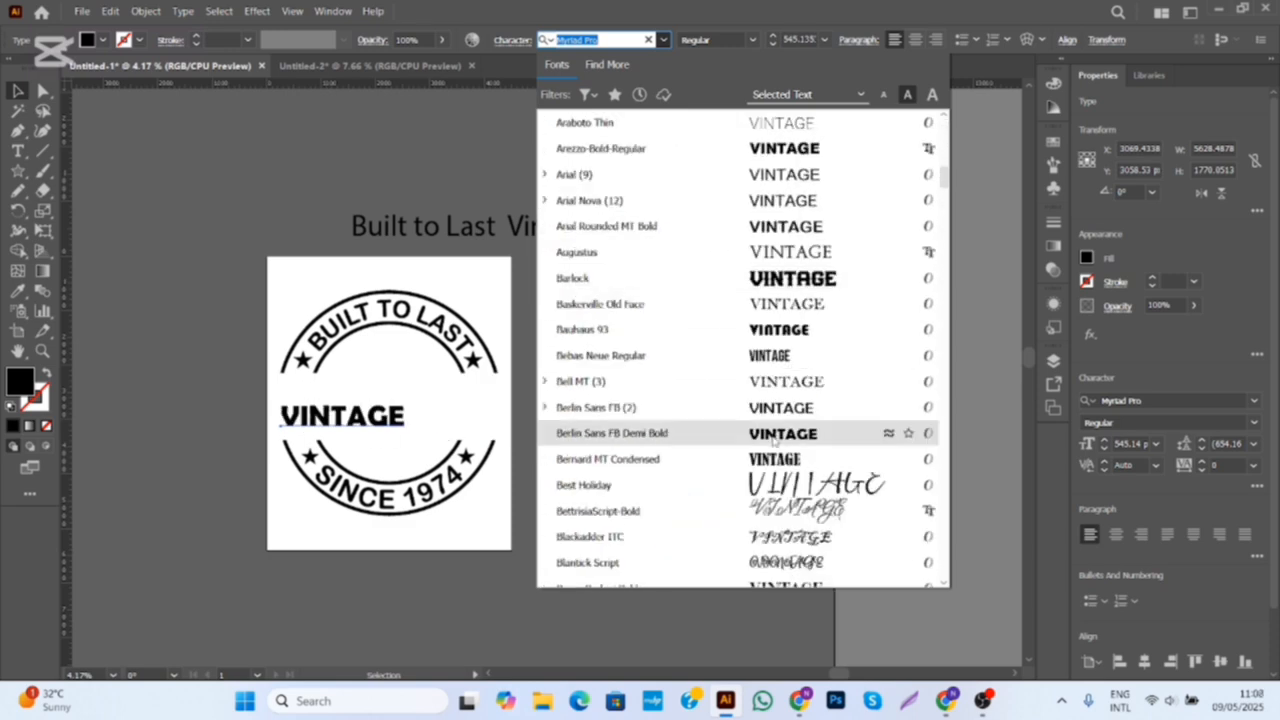
left_click(774, 438)
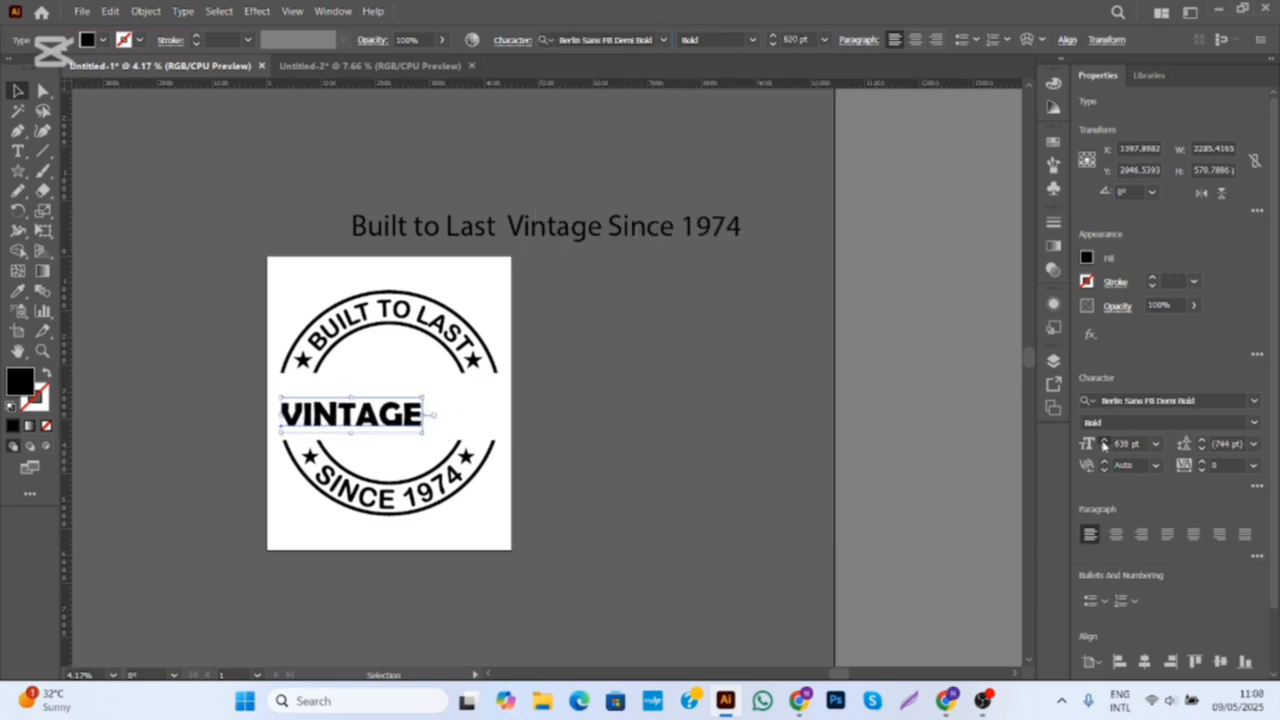
Centre the VINTAGE text on the artboard and enlarge it to about 4067 px wide and 1165 px high.
left_click(1104, 442)
left_click(1145, 661)
left_click(1220, 661)
left_click(848, 471)
left_click_drag(537, 386, 735, 406)
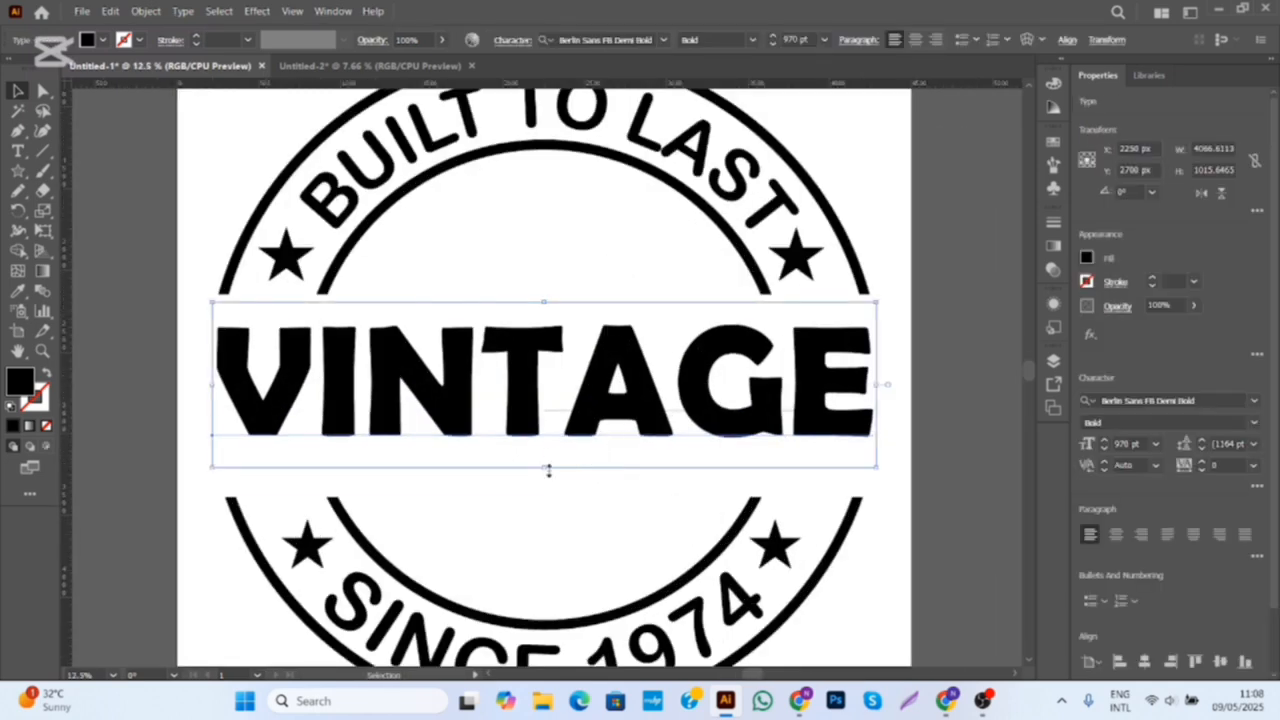
key("ctrl+minus")
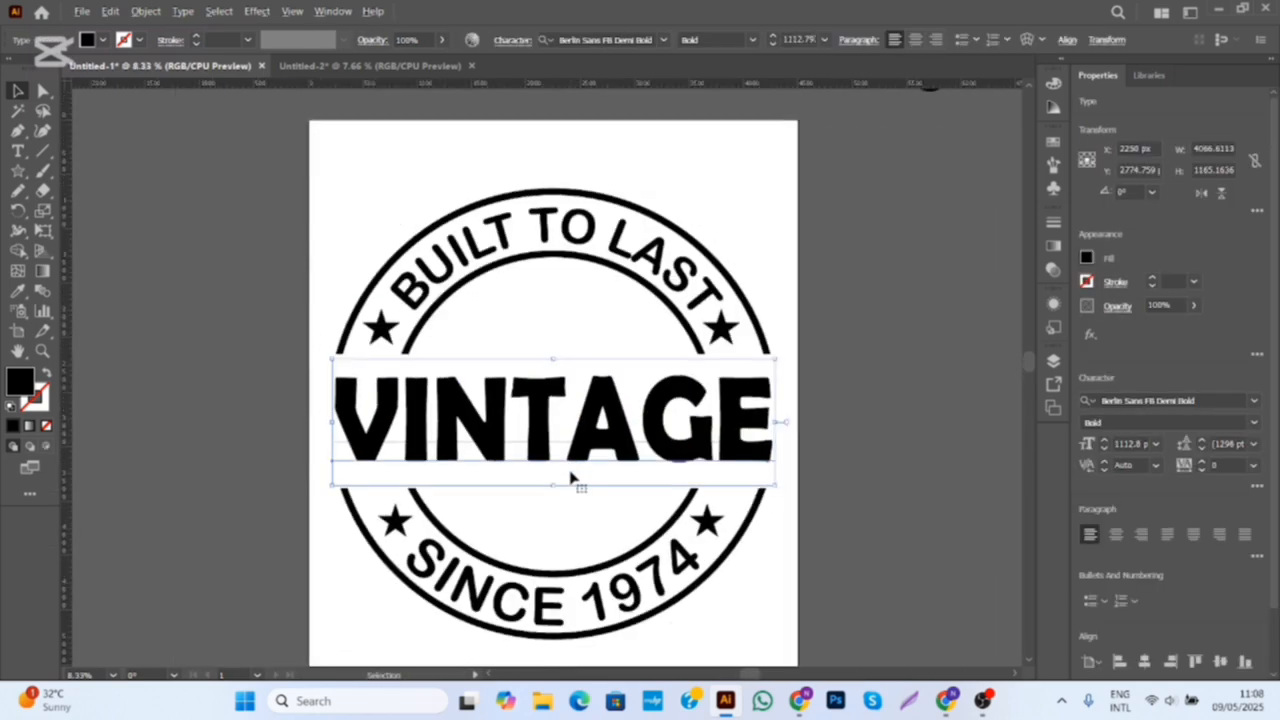
key("ctrl+shift+a")
key("ctrl+minus")
key("ctrl+minus")
left_click_drag(634, 400, 710, 396)
Change the VINTAGE text's font to Junigarden Serif PERSONAL USE.
left_click(708, 395)
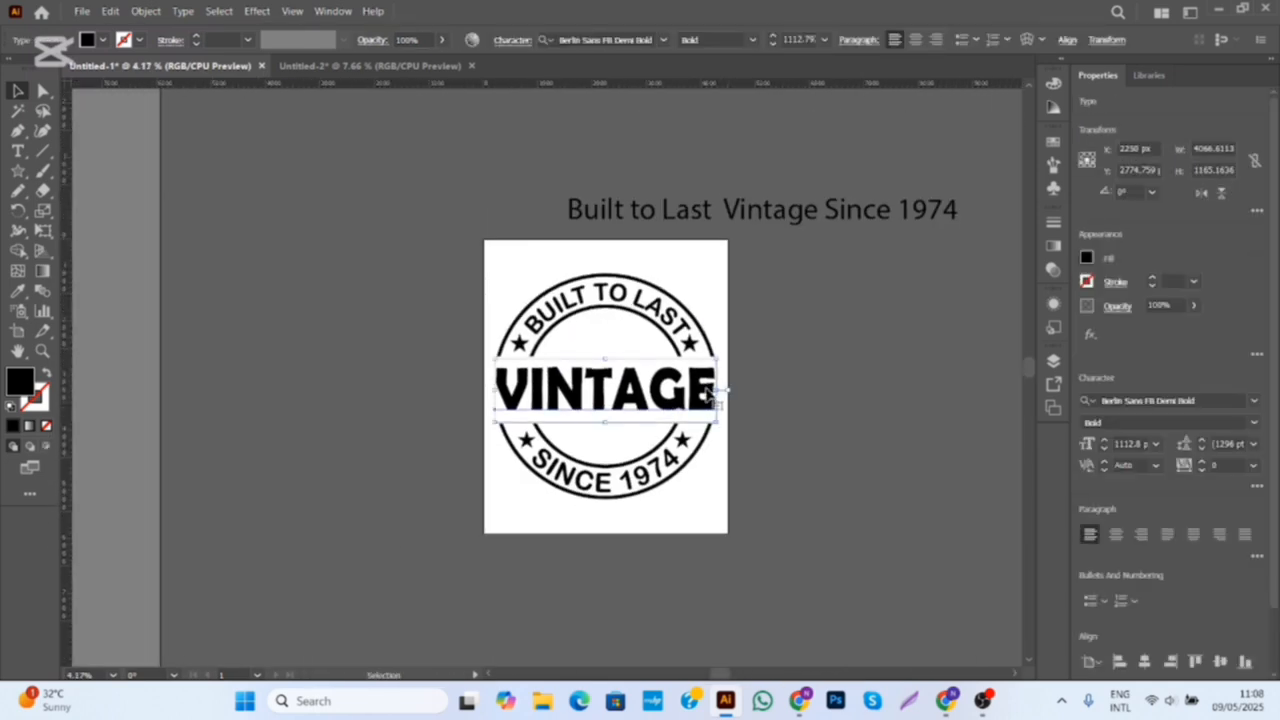
left_click(1100, 400)
scroll(1110, 588, "down", 5)
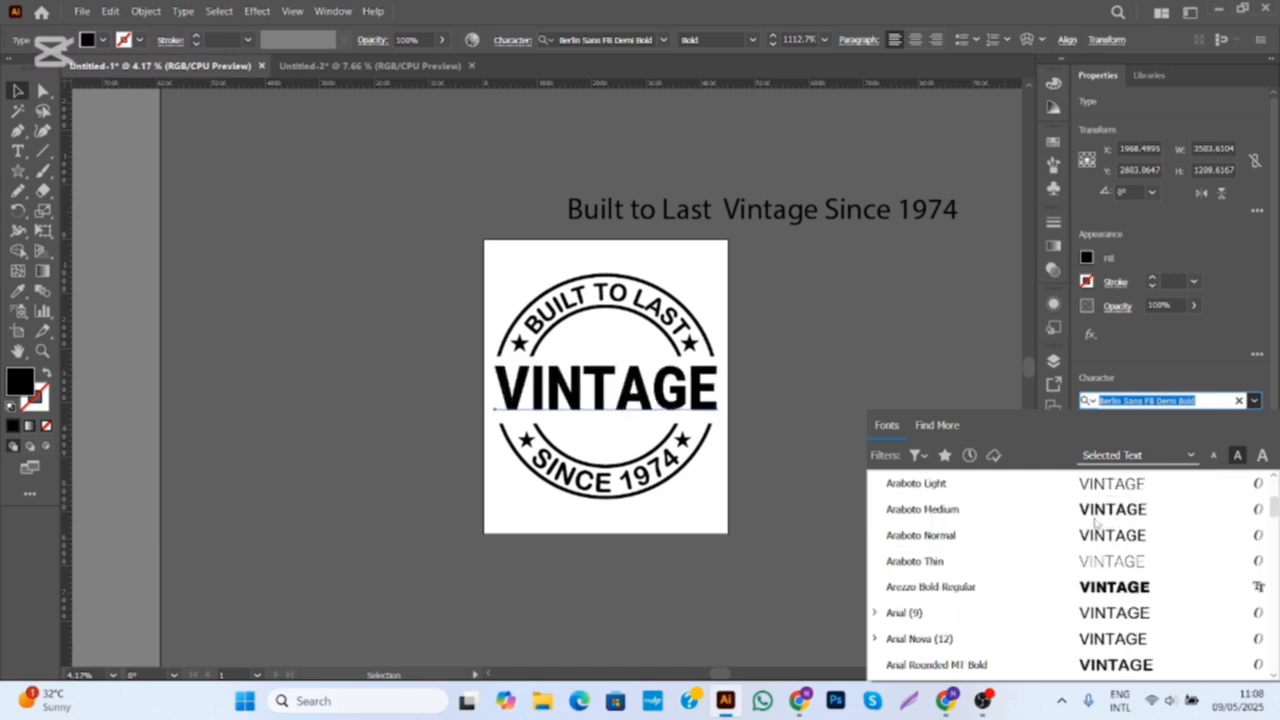
scroll(1111, 588, "down", 8)
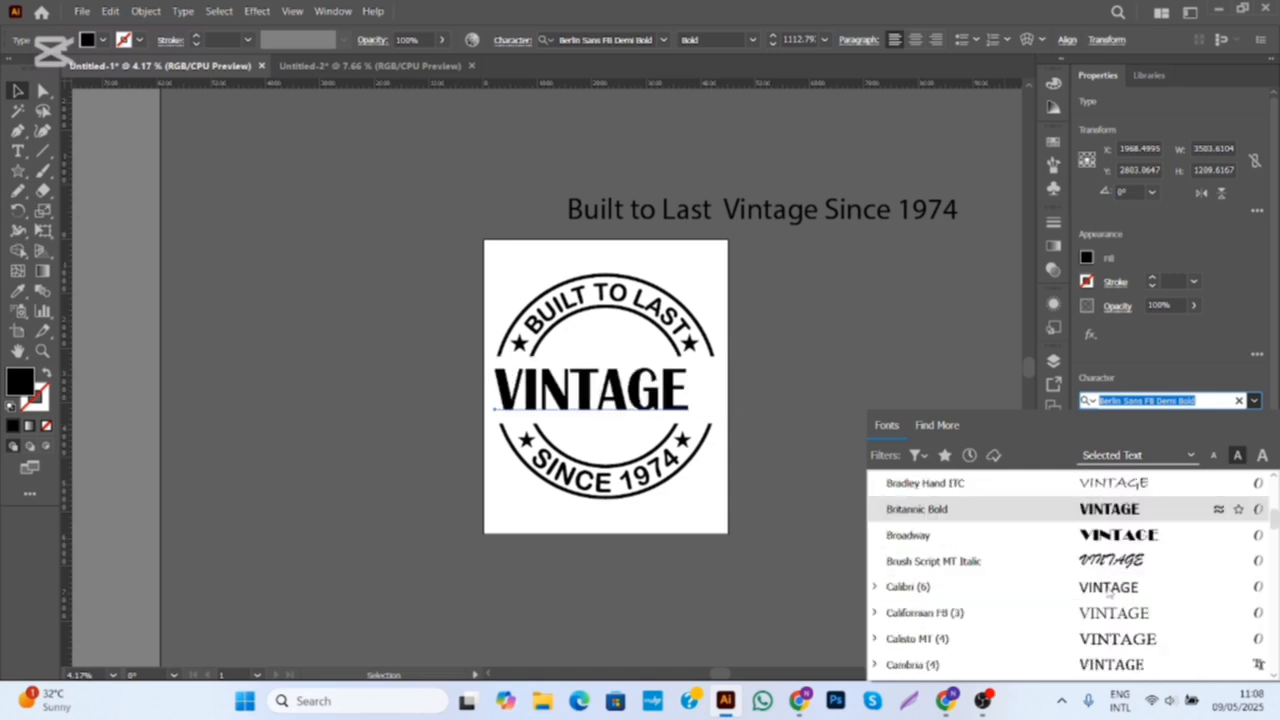
scroll(1101, 566, "down", 5)
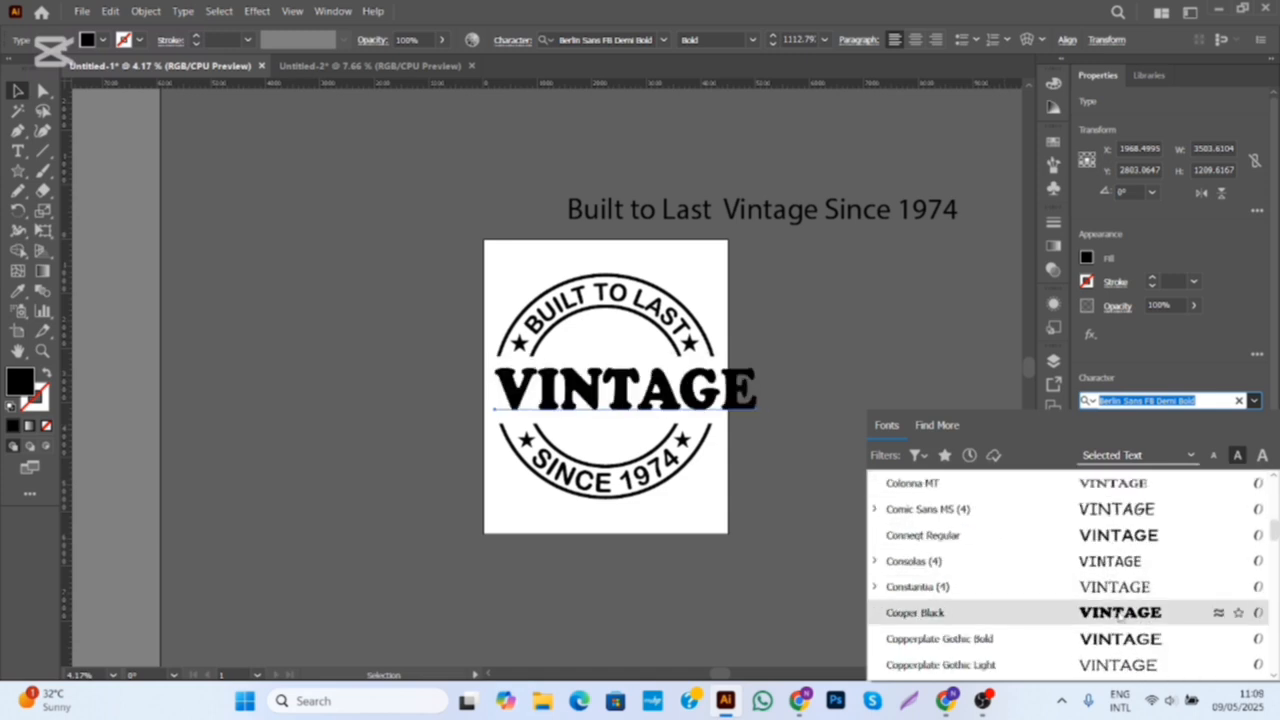
scroll(1118, 610, "down", 8)
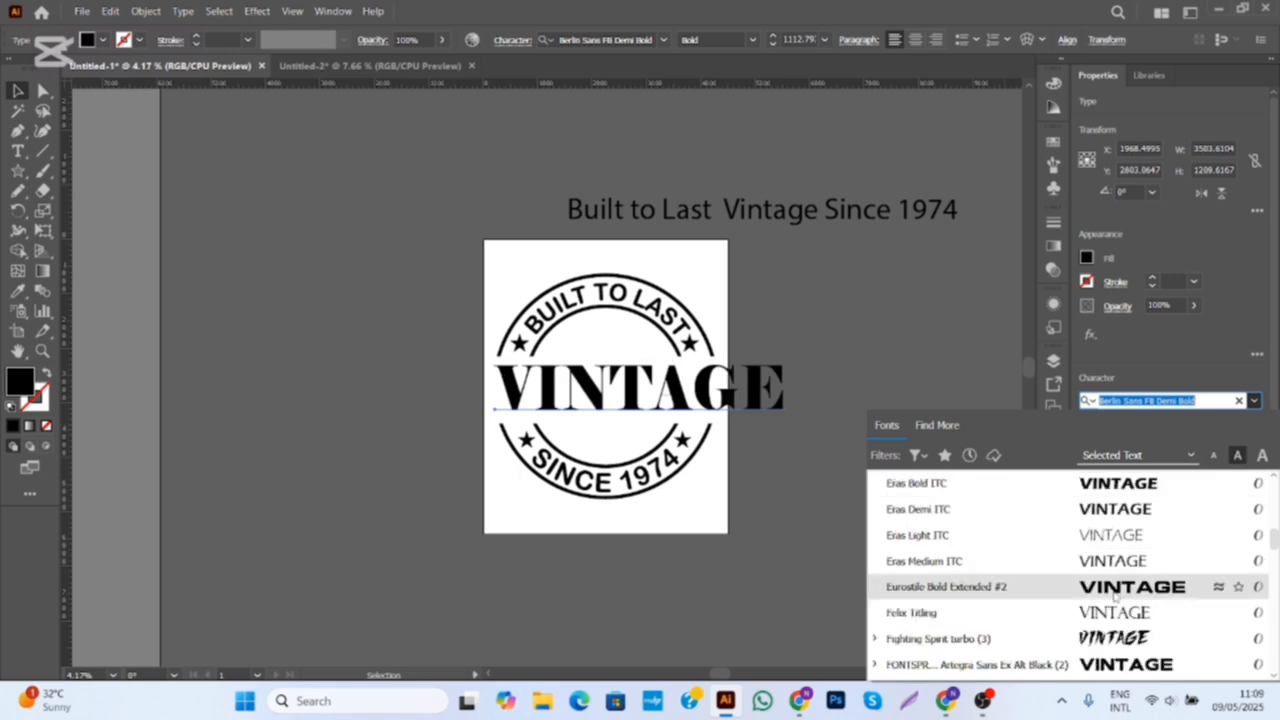
scroll(1116, 596, "down", 10)
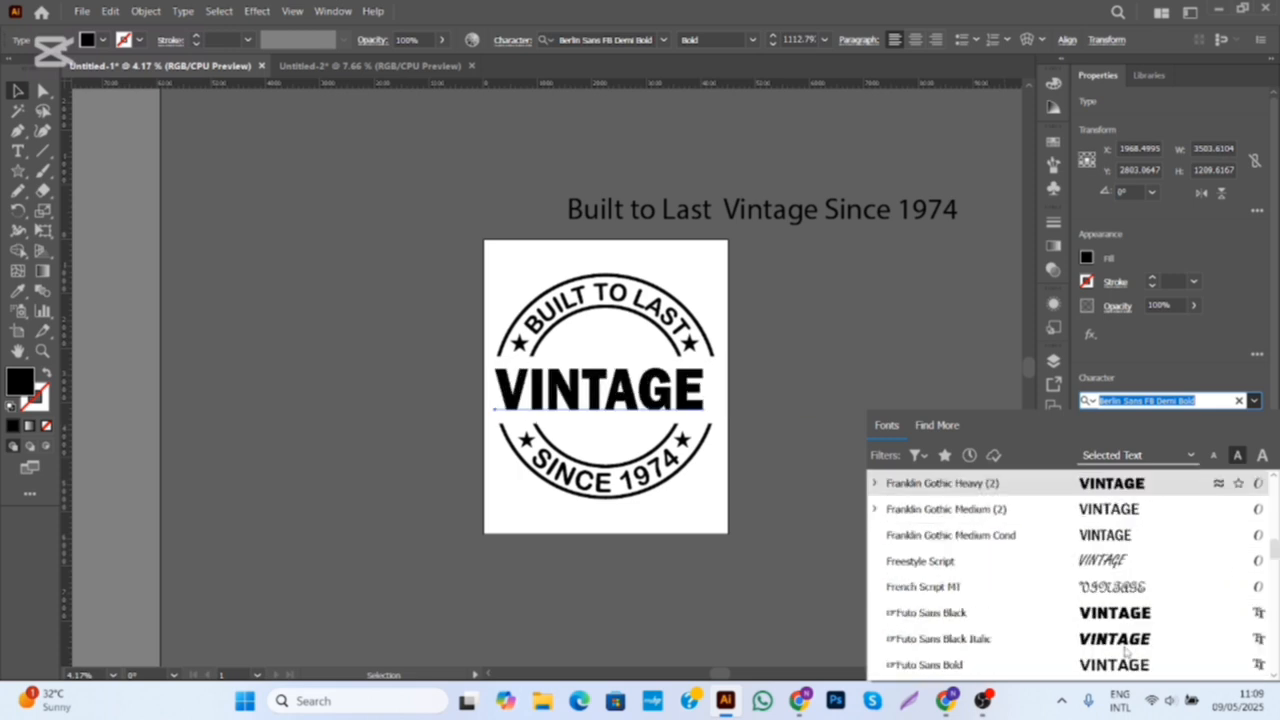
scroll(1120, 640, "down", 12)
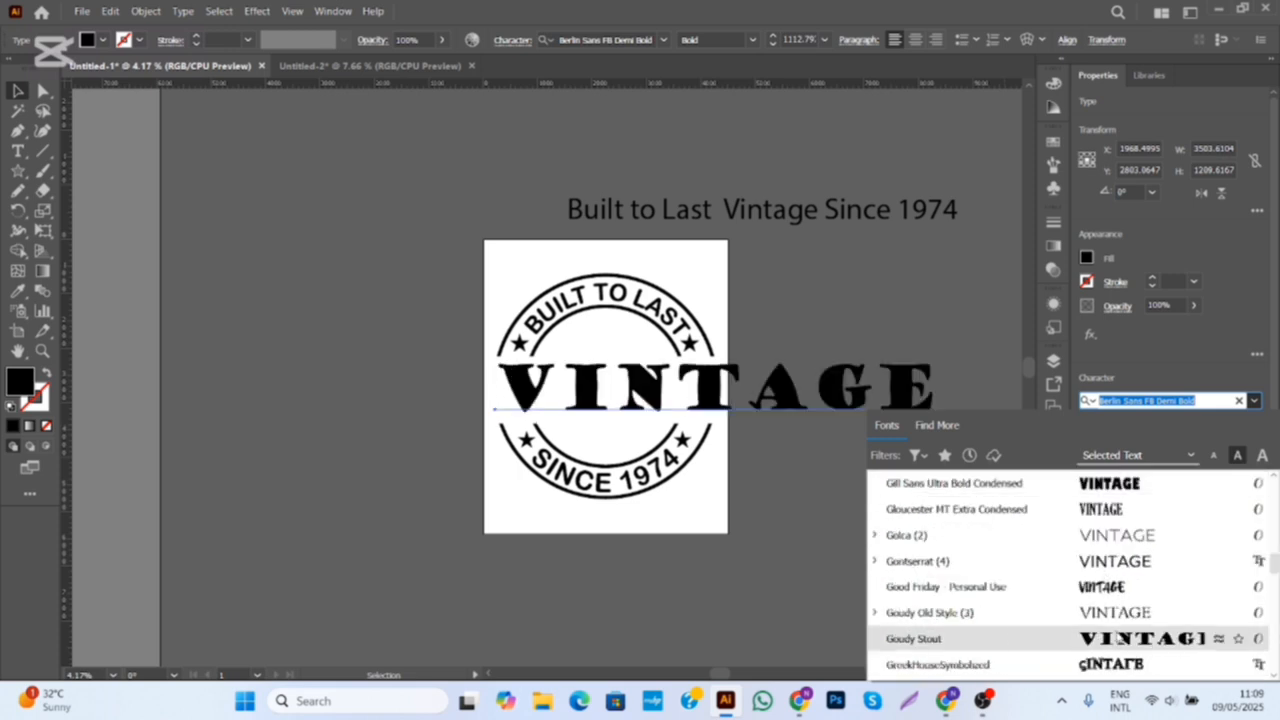
scroll(1113, 623, "down", 8)
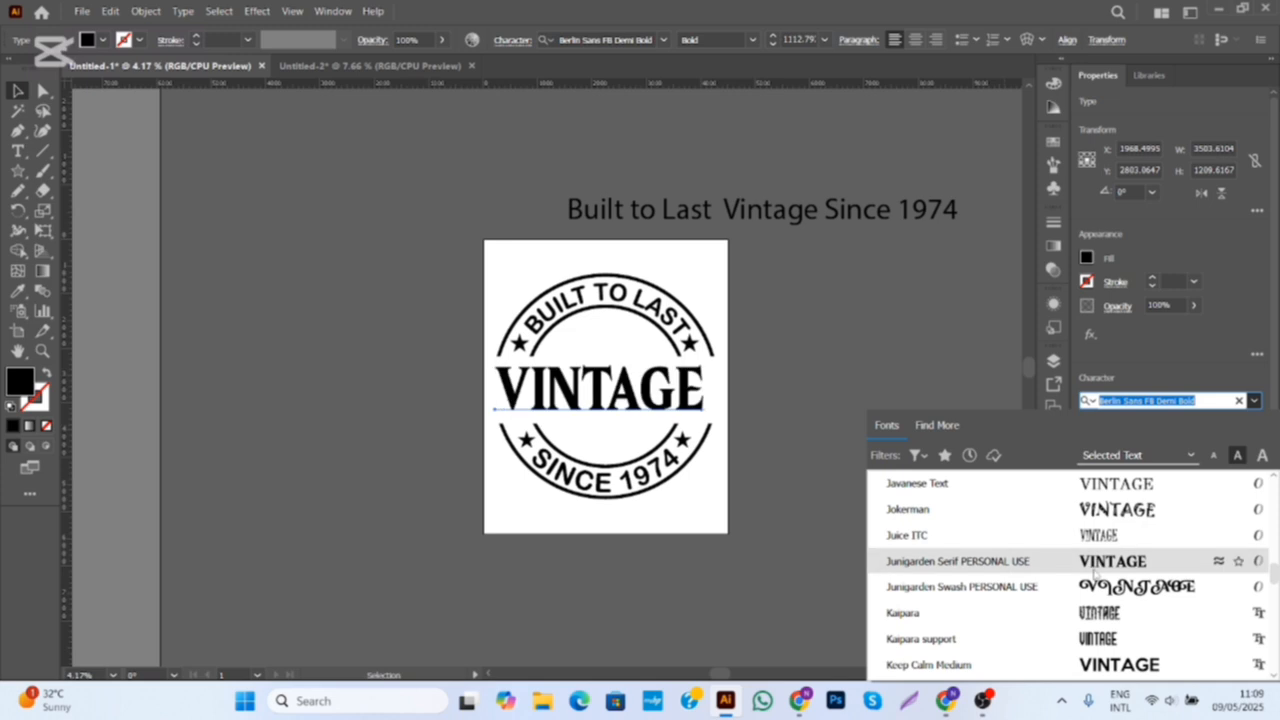
left_click(1114, 560)
left_click(834, 447)
Reposition the VINTAGE text midway between the upper and lower arcs and centre it horizontally on the artboard.
scroll(611, 414, "up", 2)
scroll(610, 420, "up", 1)
left_click_drag(602, 431, 613, 440)
left_click(1220, 661)
key("ctrl+z")
left_click(1146, 661)
left_click(936, 486)
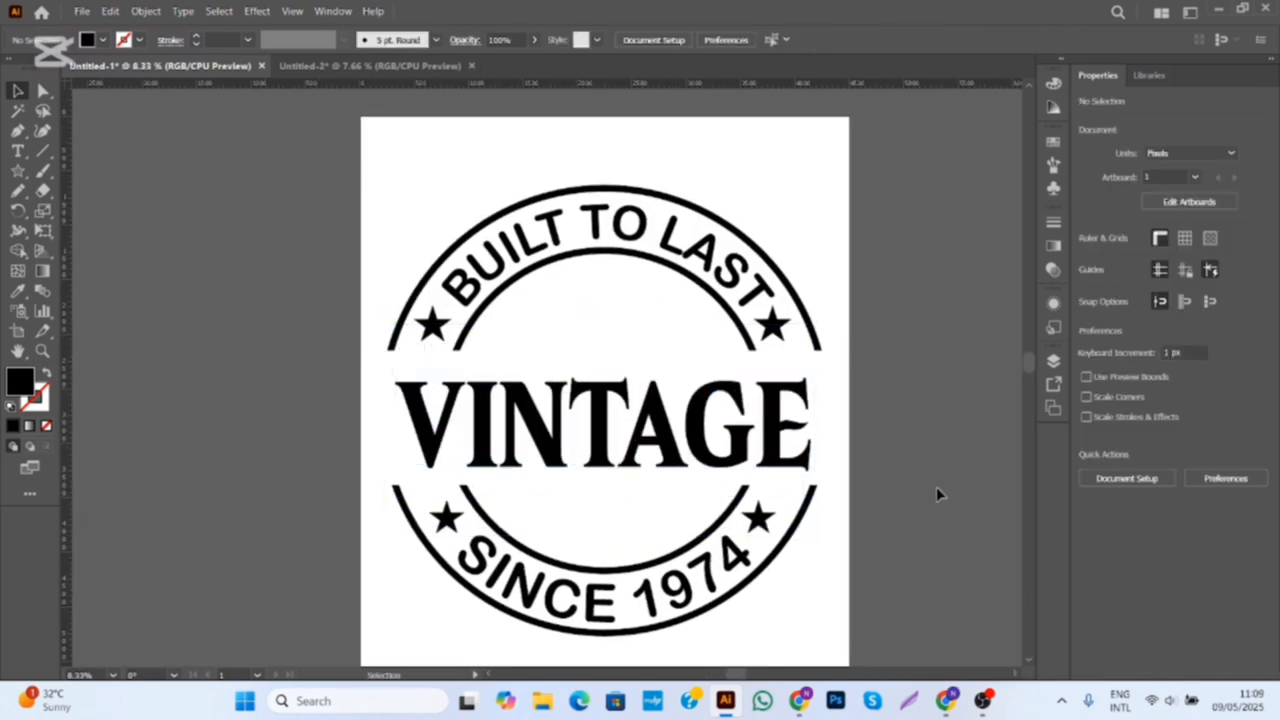
Draw a vertical line about 1274 px long in the empty space beside the artboard.
scroll(817, 471, "down", 2)
left_click(43, 152)
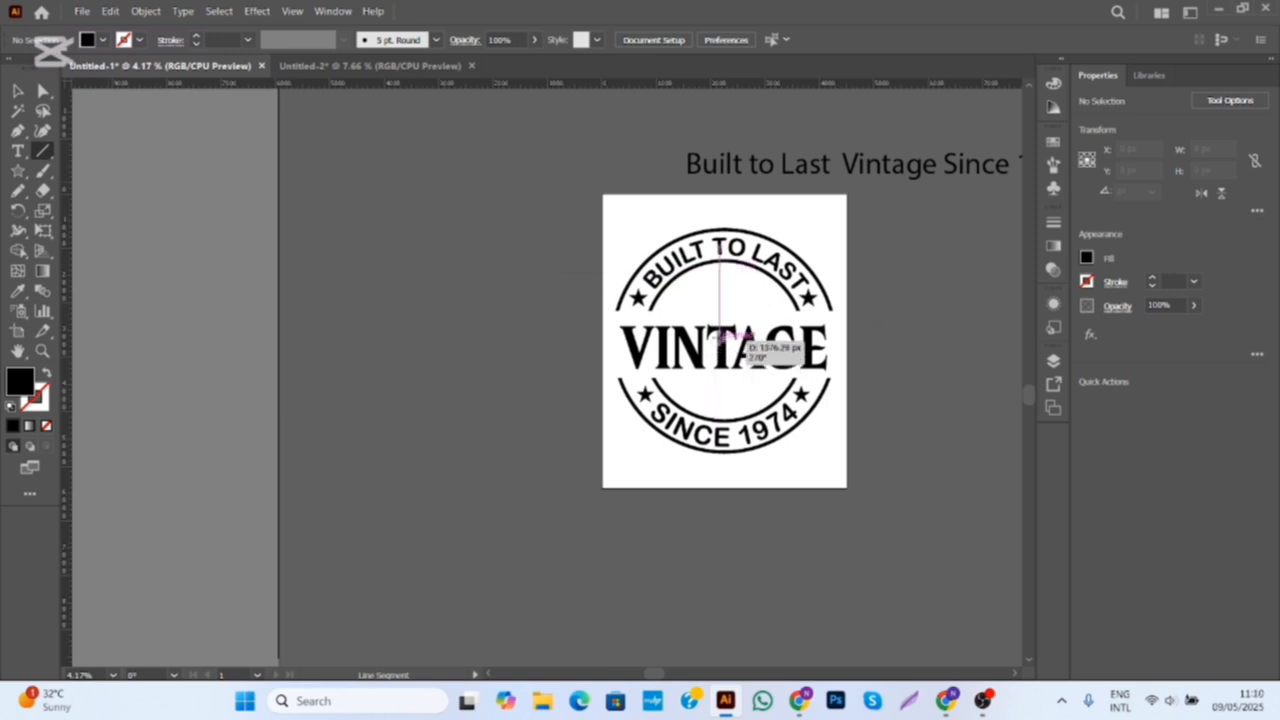
mouse_move(723, 338)
left_mouse_down()
mouse_move(426, 308)
mouse_move(455, 311)
left_mouse_up()
Thicken the vertical line's stroke to 58 pt.
left_click(1153, 279)
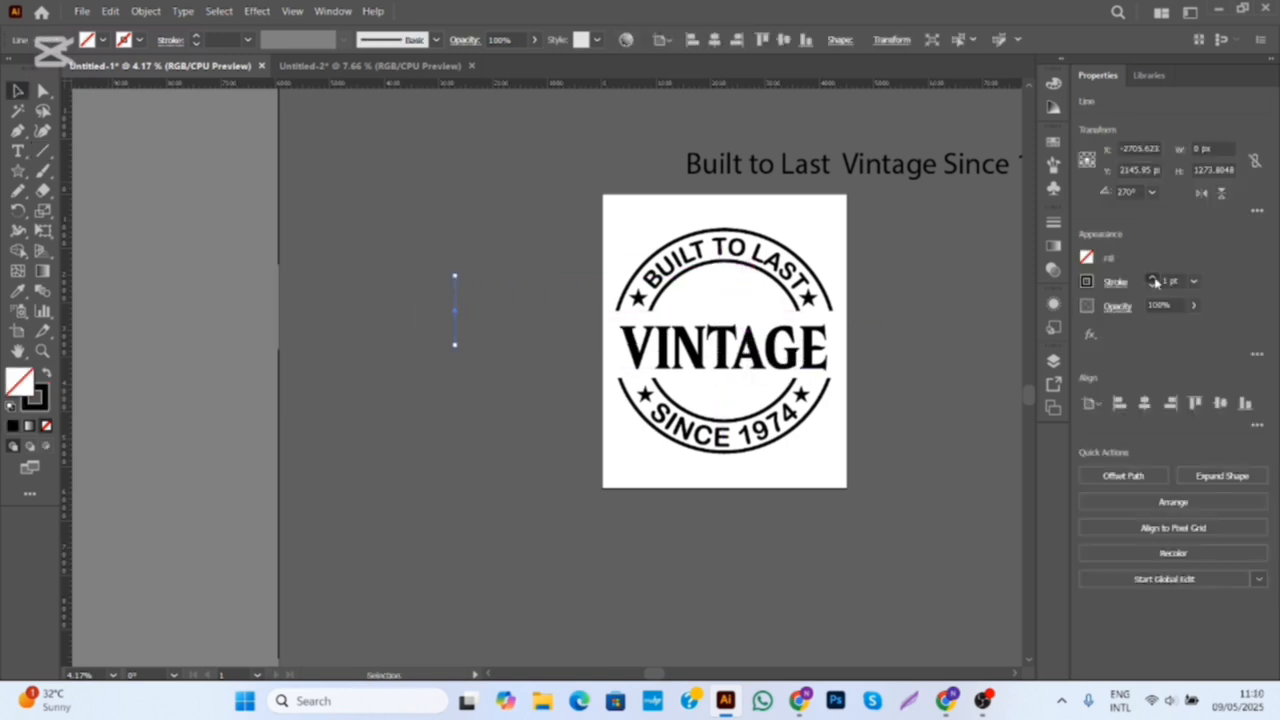
left_click(1153, 279)
left_click(1153, 279)
left_click(494, 348)
scroll(560, 335, "up", 3)
left_click_drag(150, 230, 458, 346)
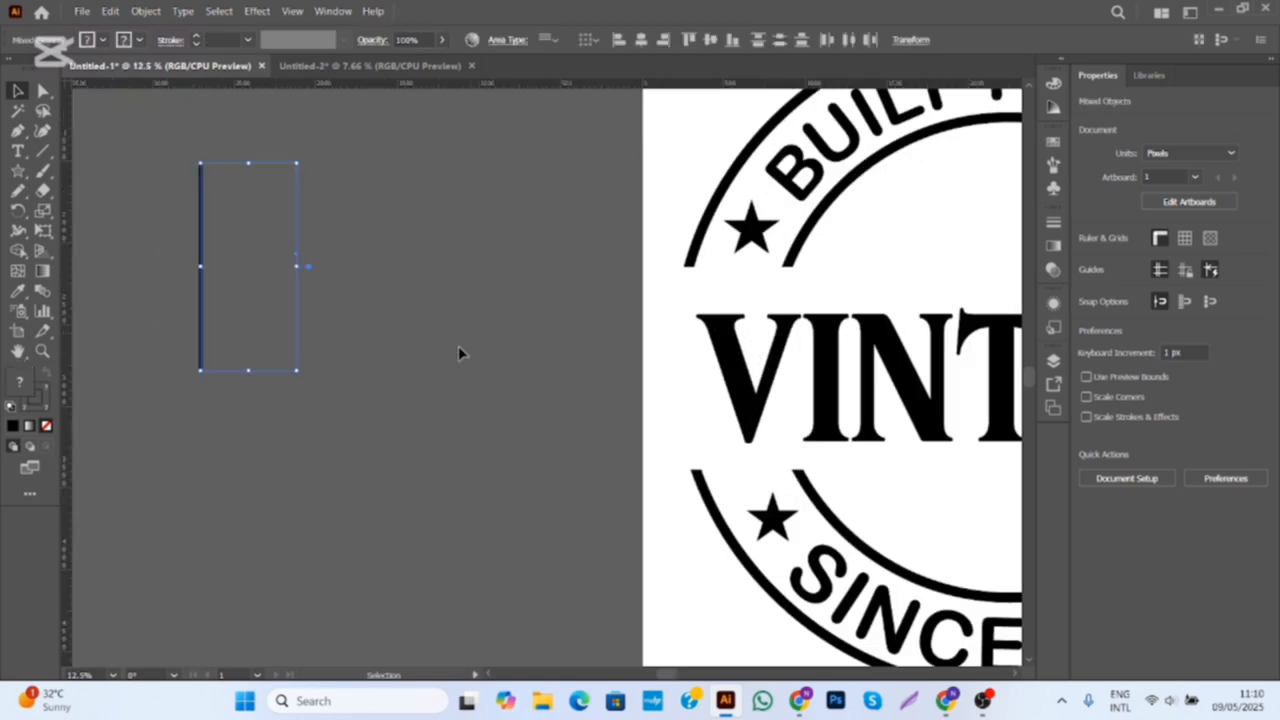
left_click(133, 353)
left_click(201, 335)
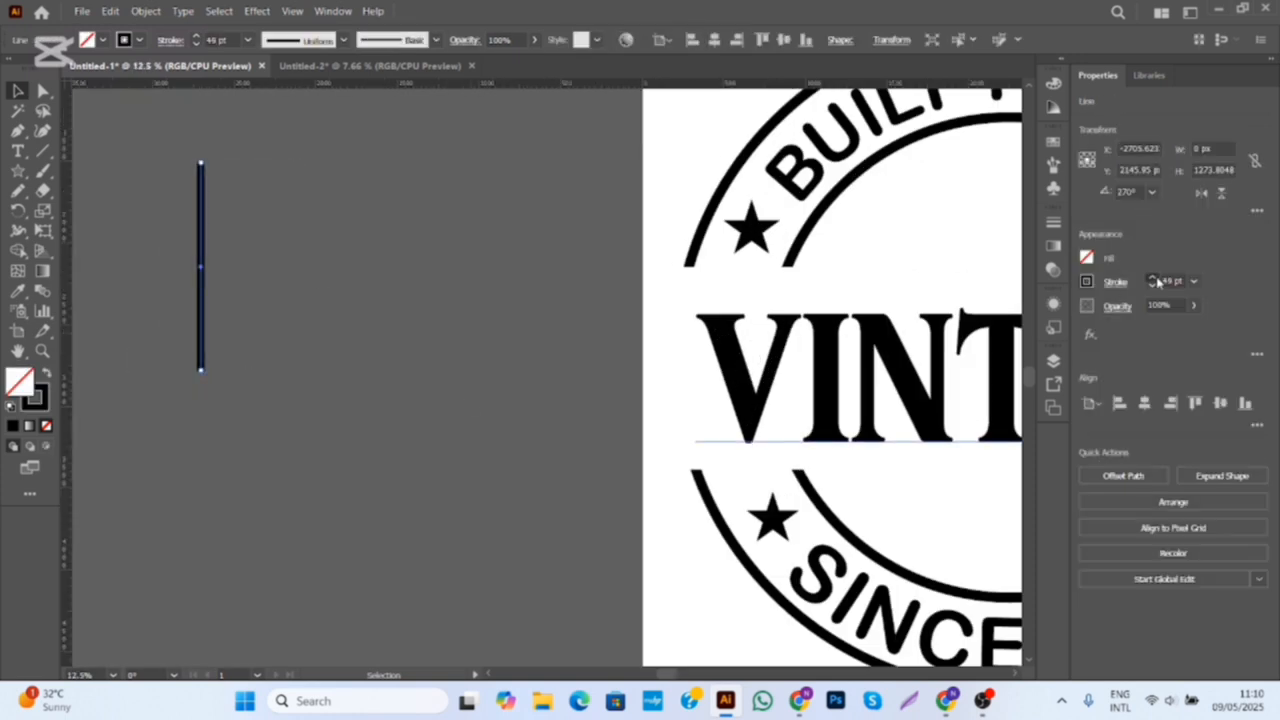
left_click(1153, 279)
left_click(330, 288)
left_click_drag(326, 285, 492, 315)
Try the Feather and Zig Zag effects on the vertical line.
left_click(369, 265)
left_click(257, 11)
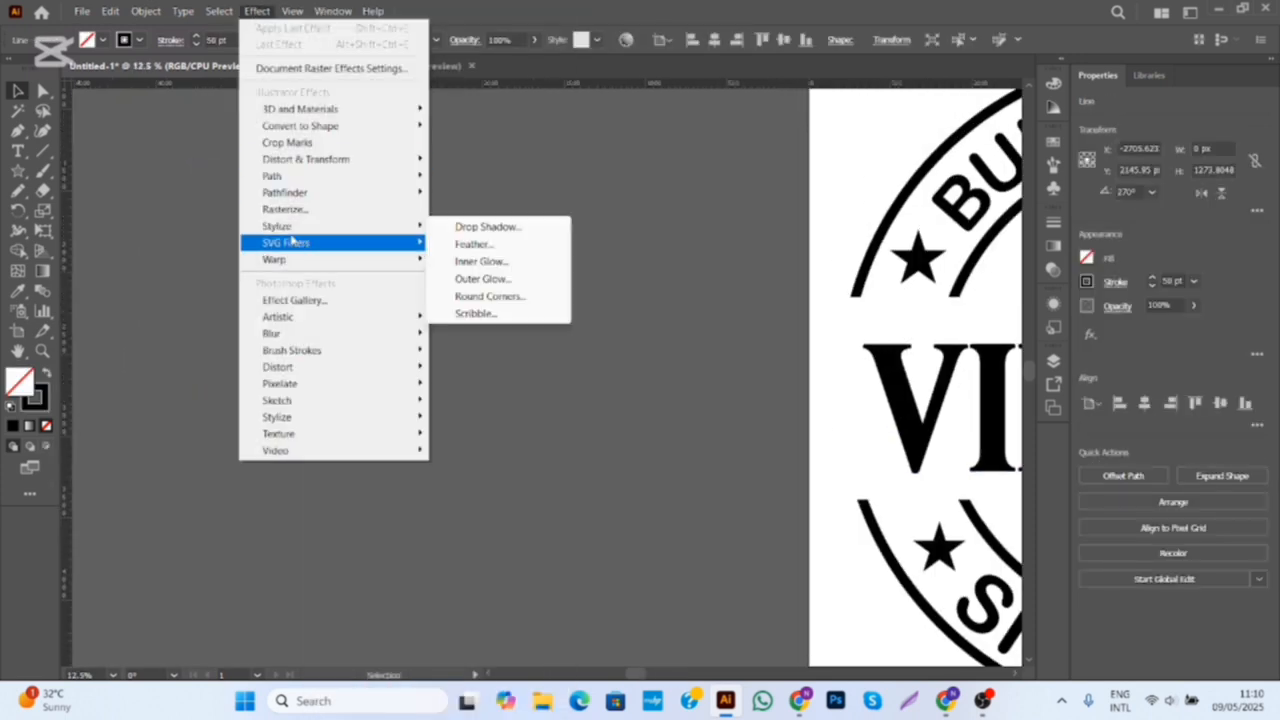
left_click(472, 244)
key("Escape")
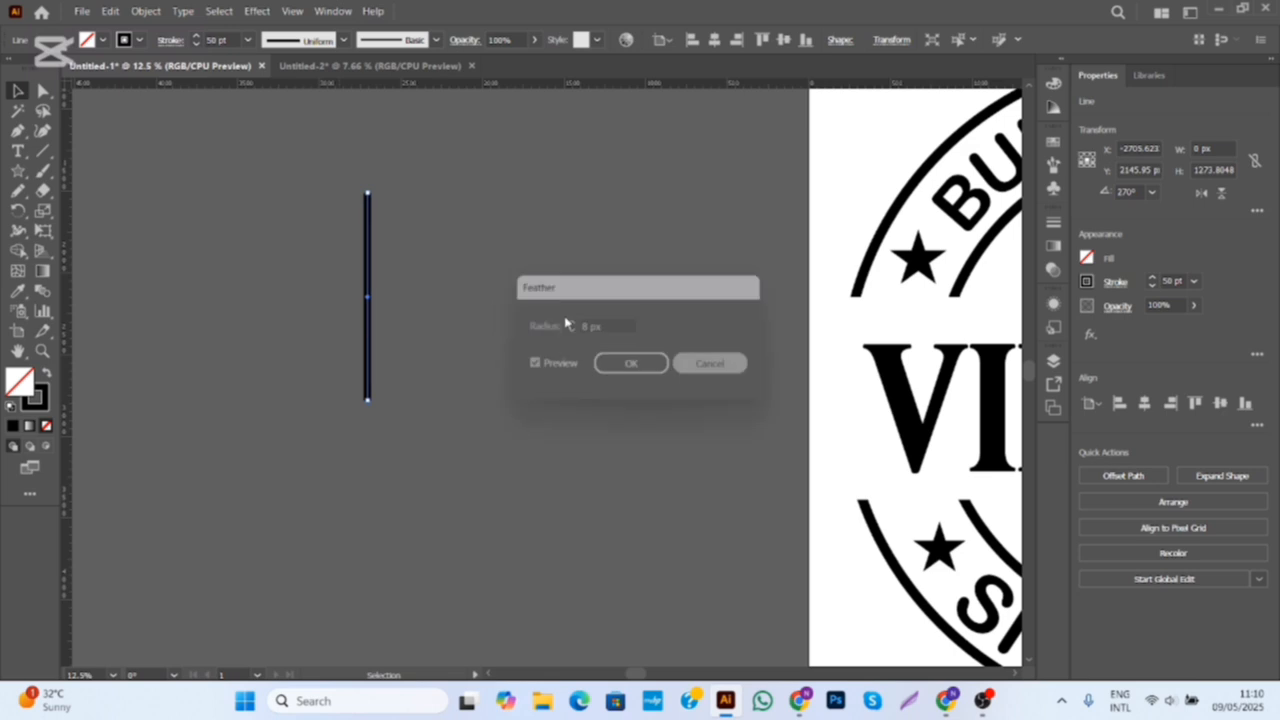
left_click(257, 11)
mouse_move(287, 227)
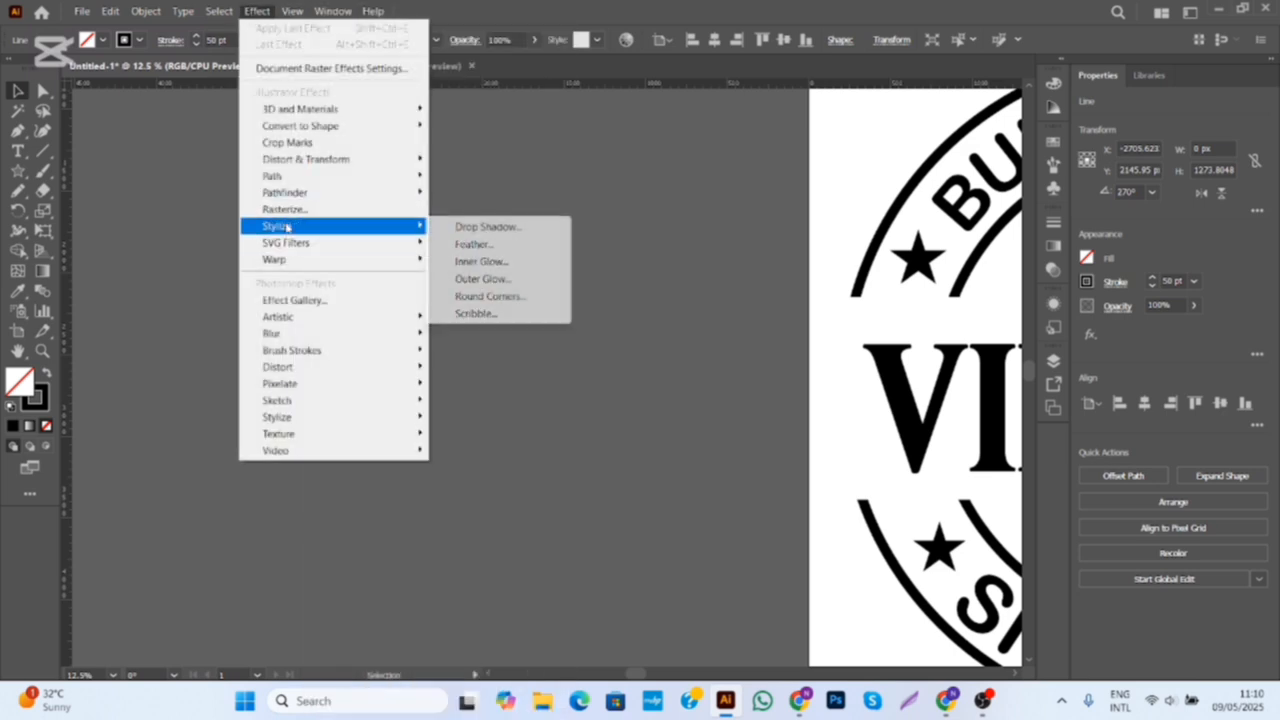
mouse_move(310, 159)
left_click(475, 264)
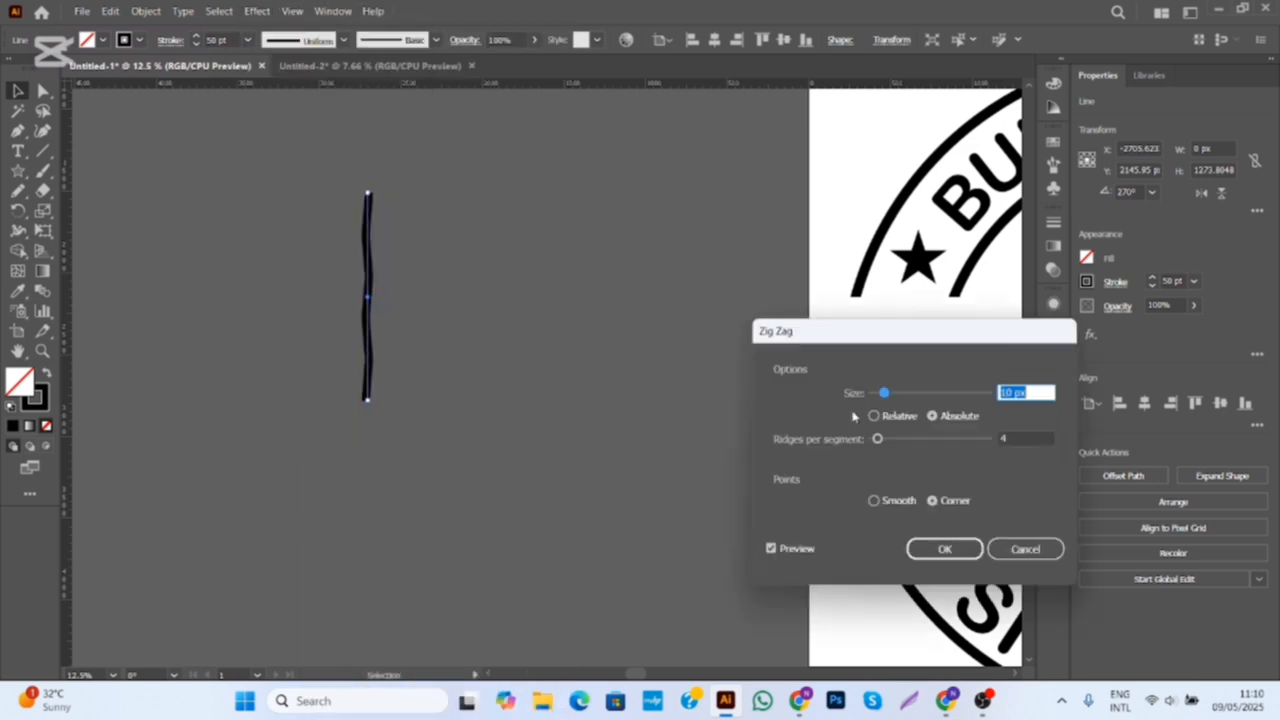
key("Escape")
Try the Crop Marks and Roughen effects on the vertical line.
left_click(257, 11)
left_click(287, 142)
left_click(257, 11)
left_click(516, 193)
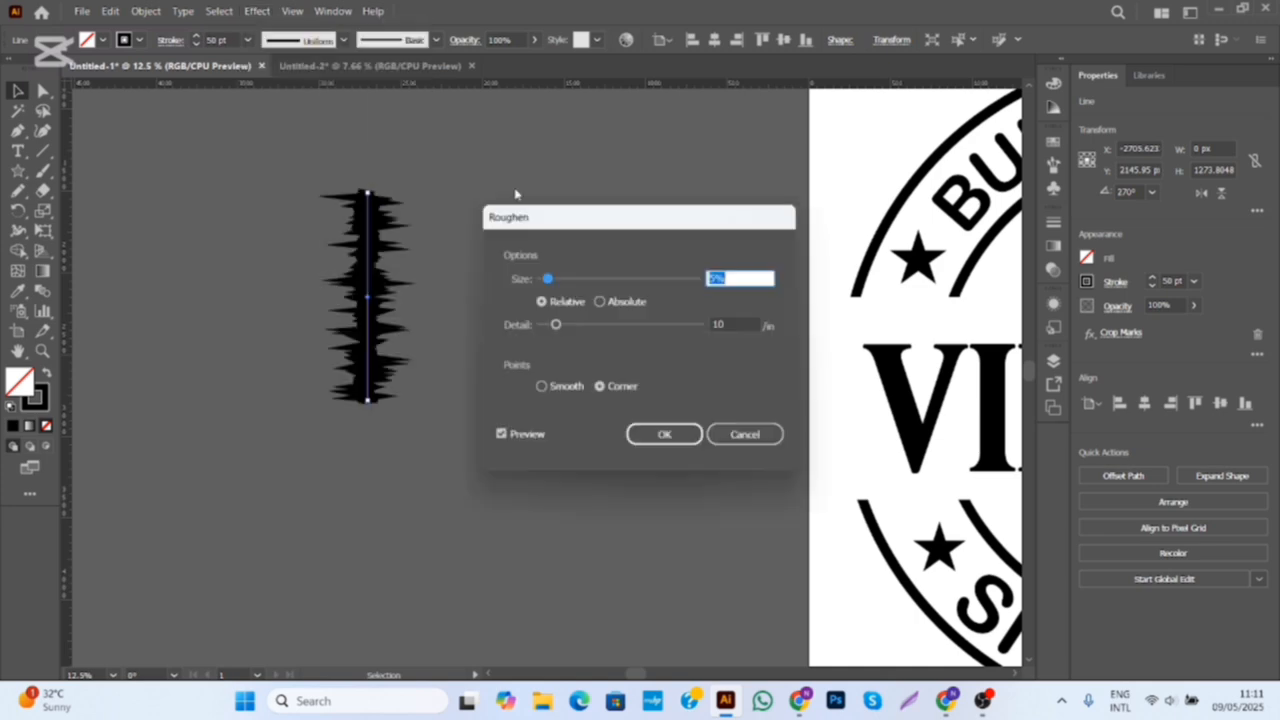
left_click(745, 435)
left_click(275, 11)
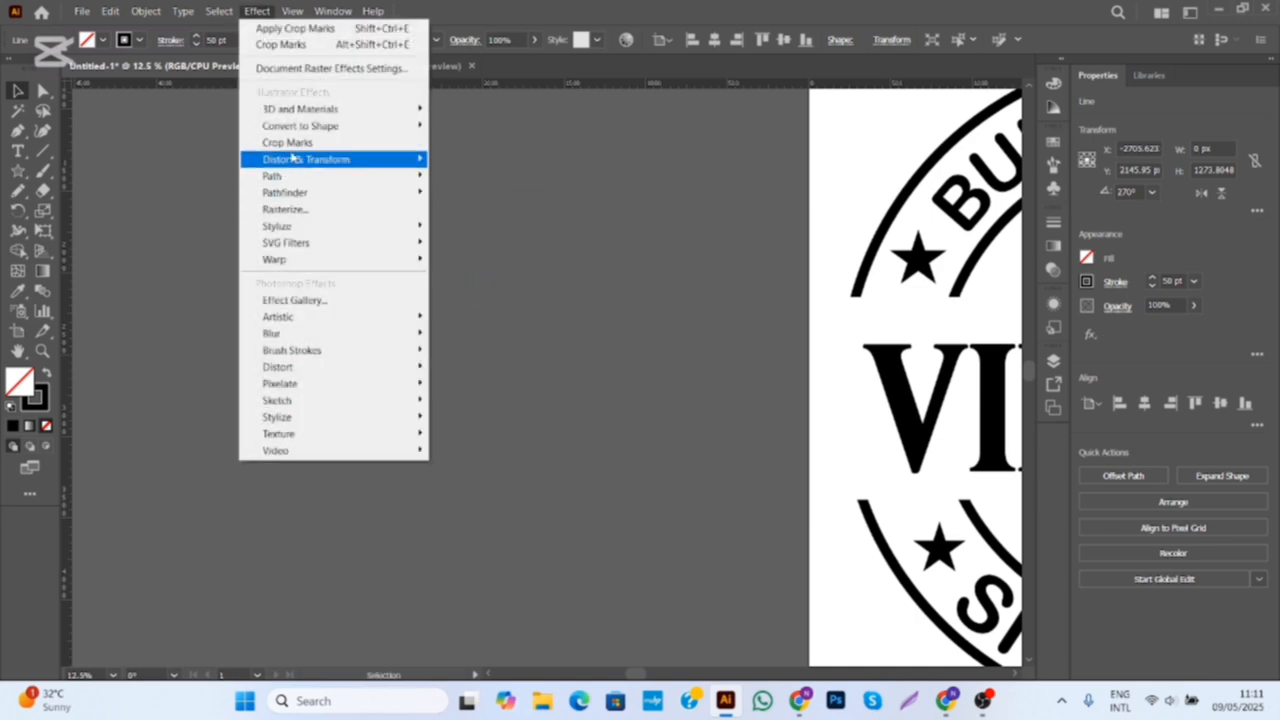
left_click(492, 227)
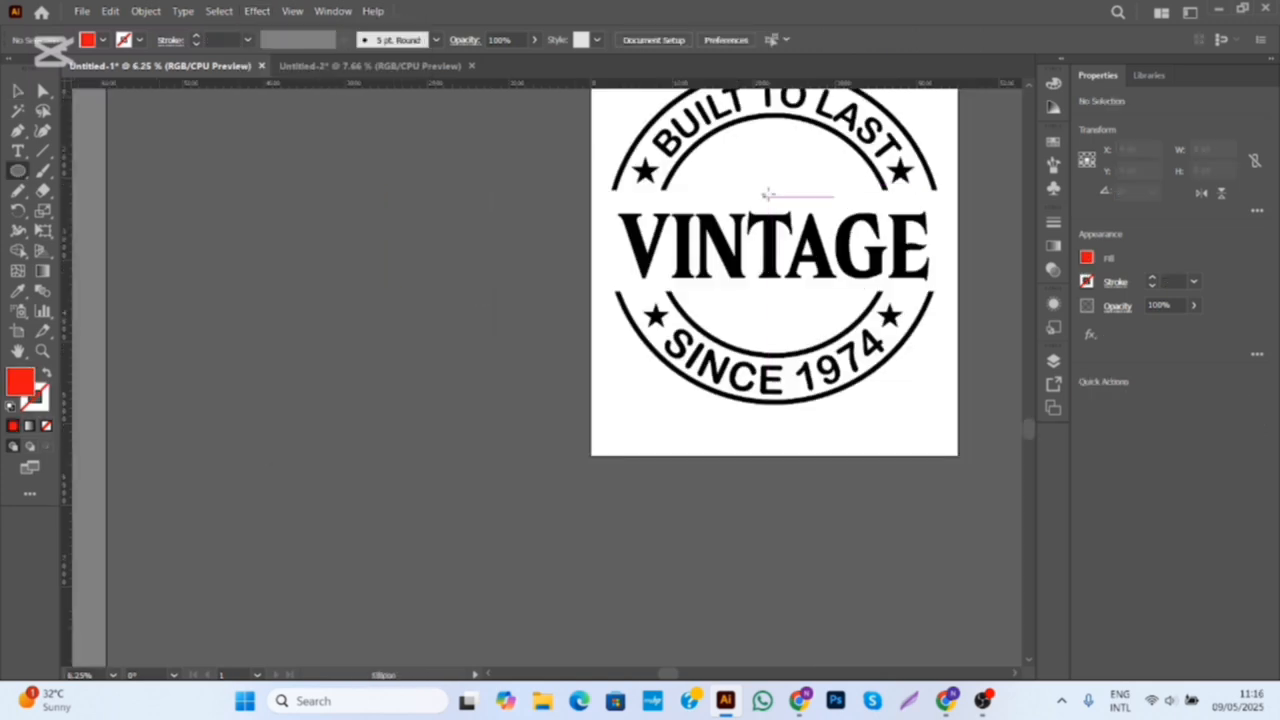
Draw a red circle about 1467 px in diameter and place it in the empty space beside the artboard.
left_click_drag(760, 178, 781, 199)
key("v")
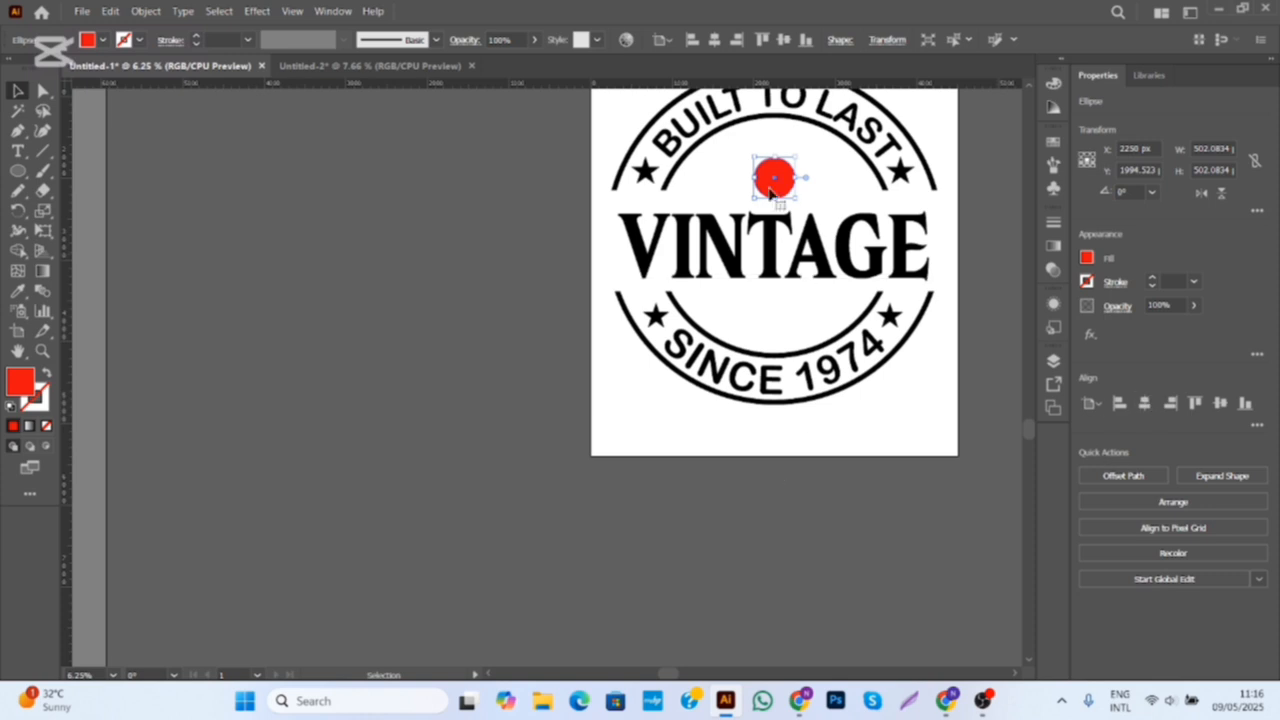
left_click_drag(798, 257, 834, 303)
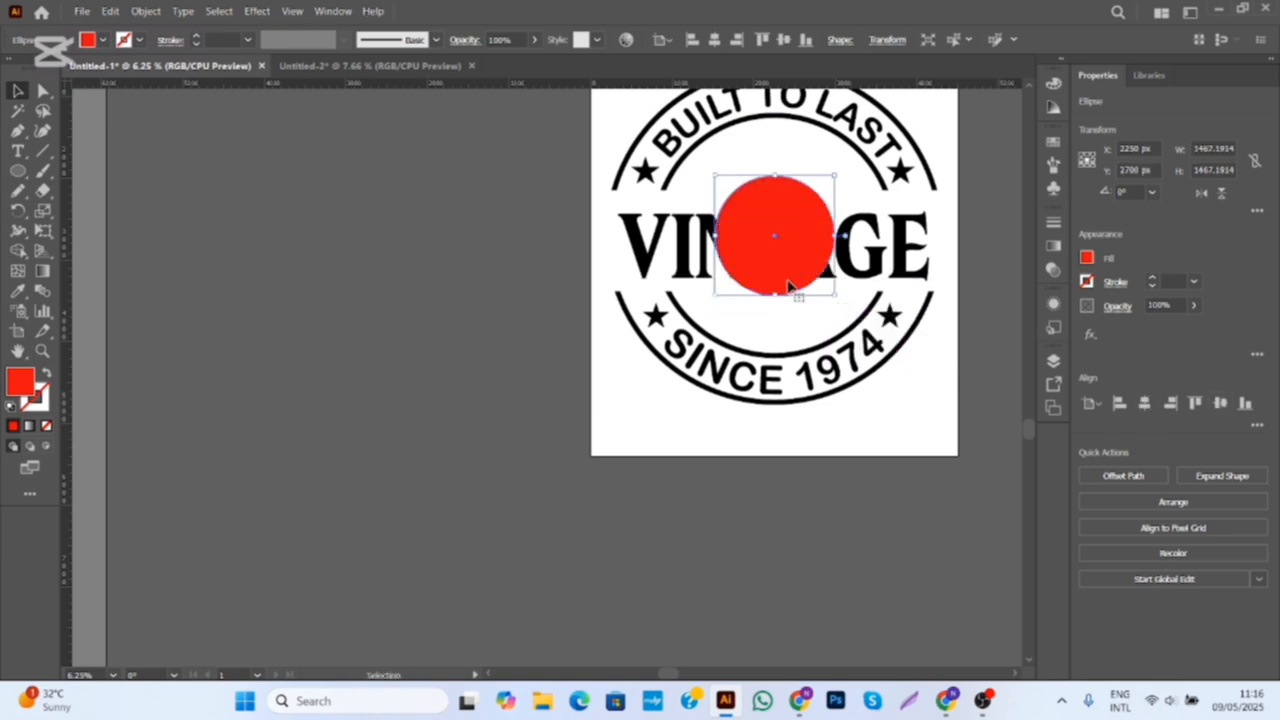
left_click_drag(775, 238, 373, 246)
left_click_drag(368, 282, 487, 311)
left_click(585, 310)
scroll(585, 310, "up", 2)
left_click_drag(600, 244, 652, 417)
Draw a vertical line about 2884 px long through the circle, give it a 23 pt stroke and align it vertically with the circle.
left_click(42, 151)
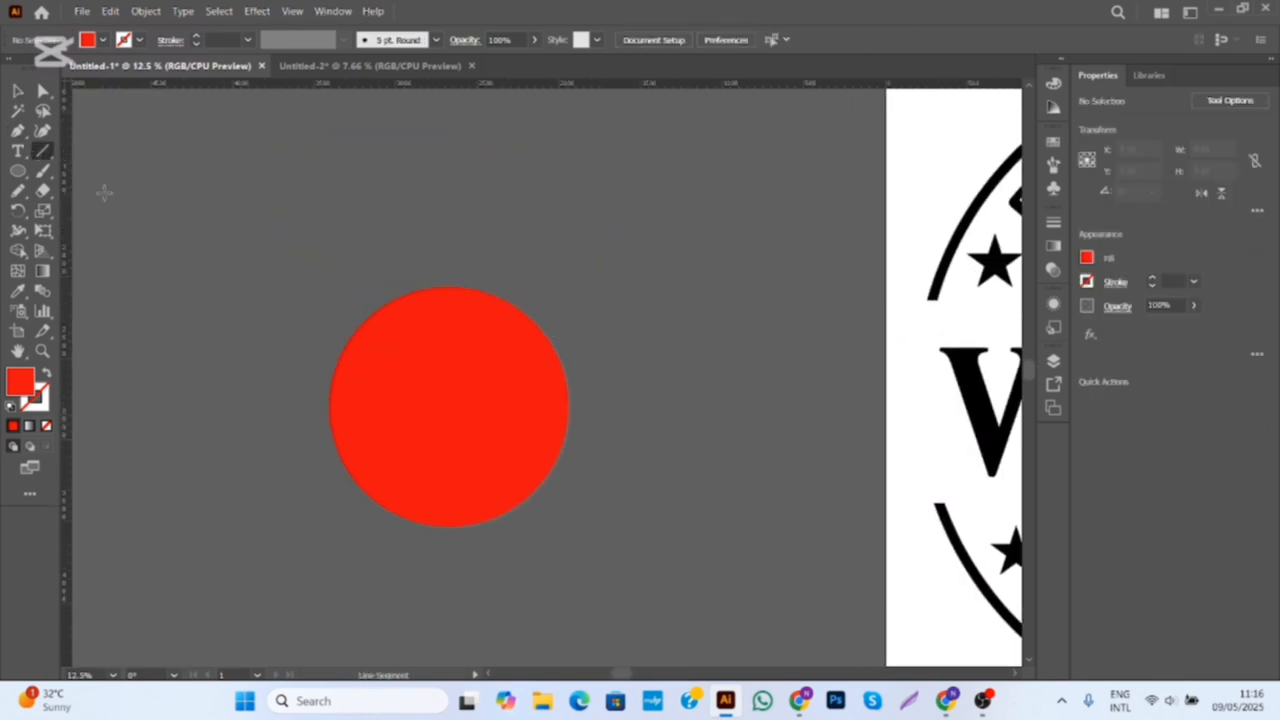
left_click_drag(451, 606, 449, 625)
key("v")
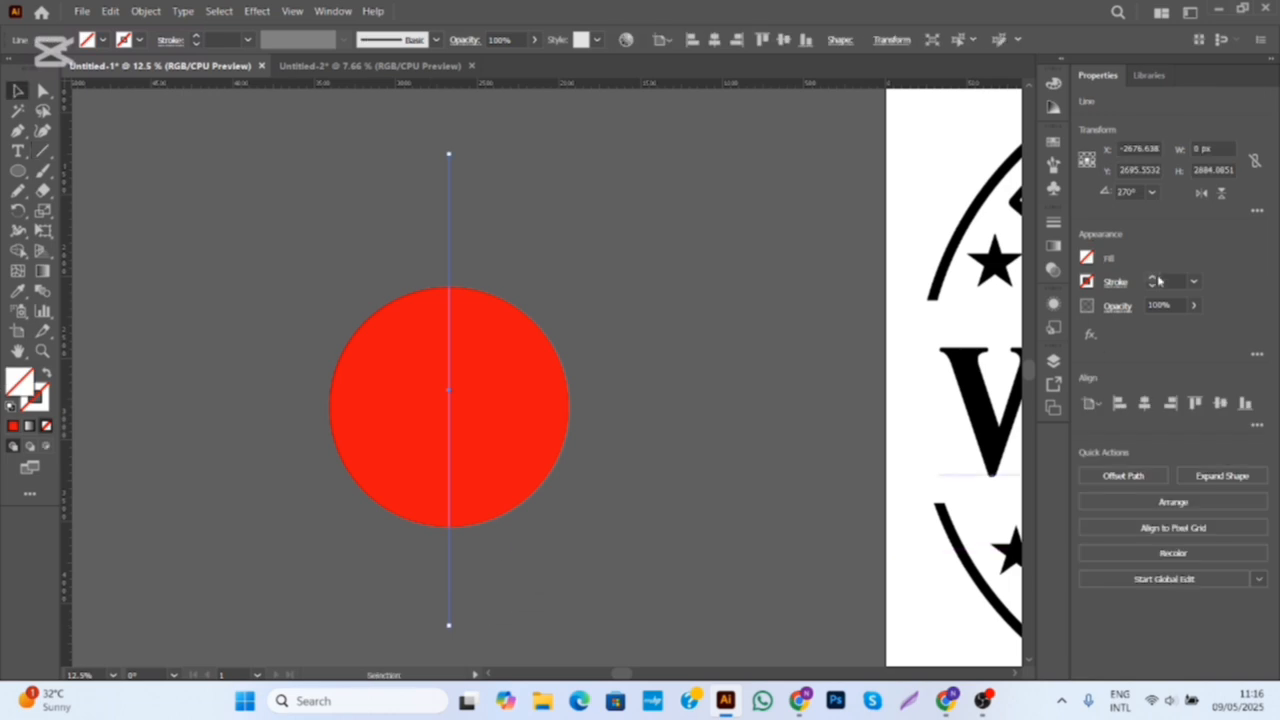
left_click(1155, 277)
left_click_drag(354, 243, 494, 312)
left_click(1220, 404)
left_click(477, 251)
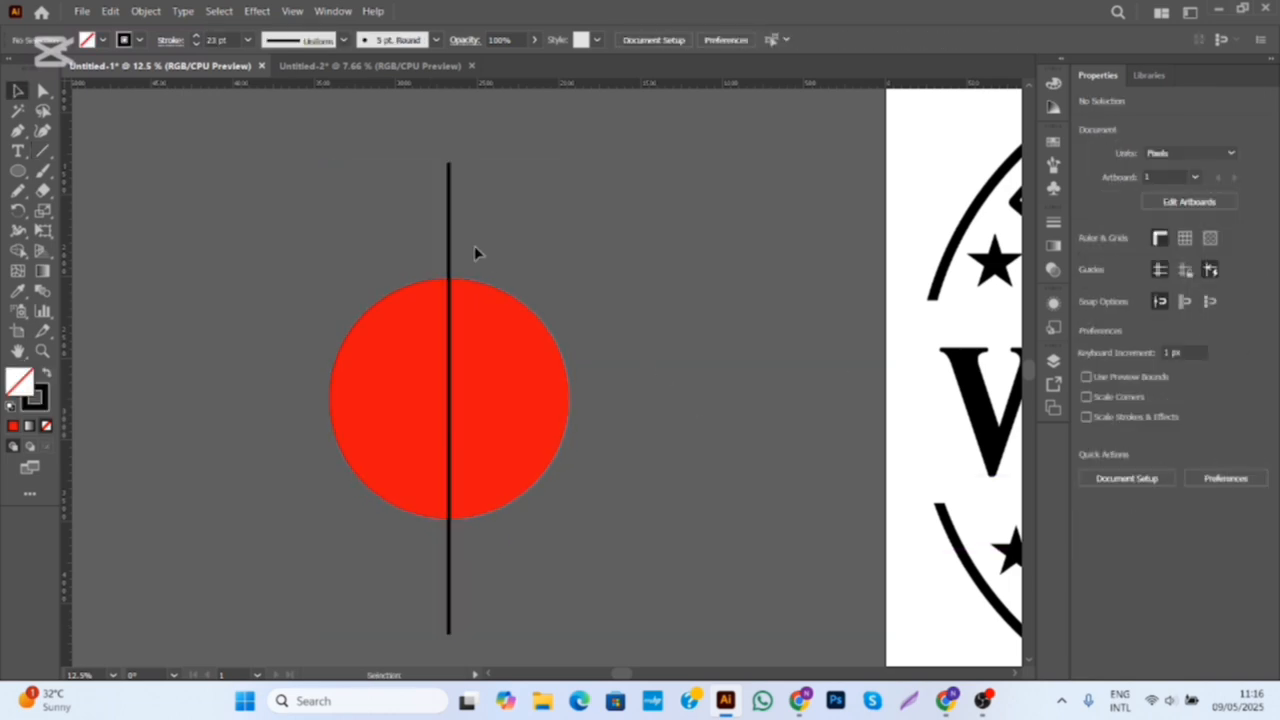
Make rotated copies of the vertical line and circle about the circle's centre, repeating until long rays surround it.
left_click(449, 262)
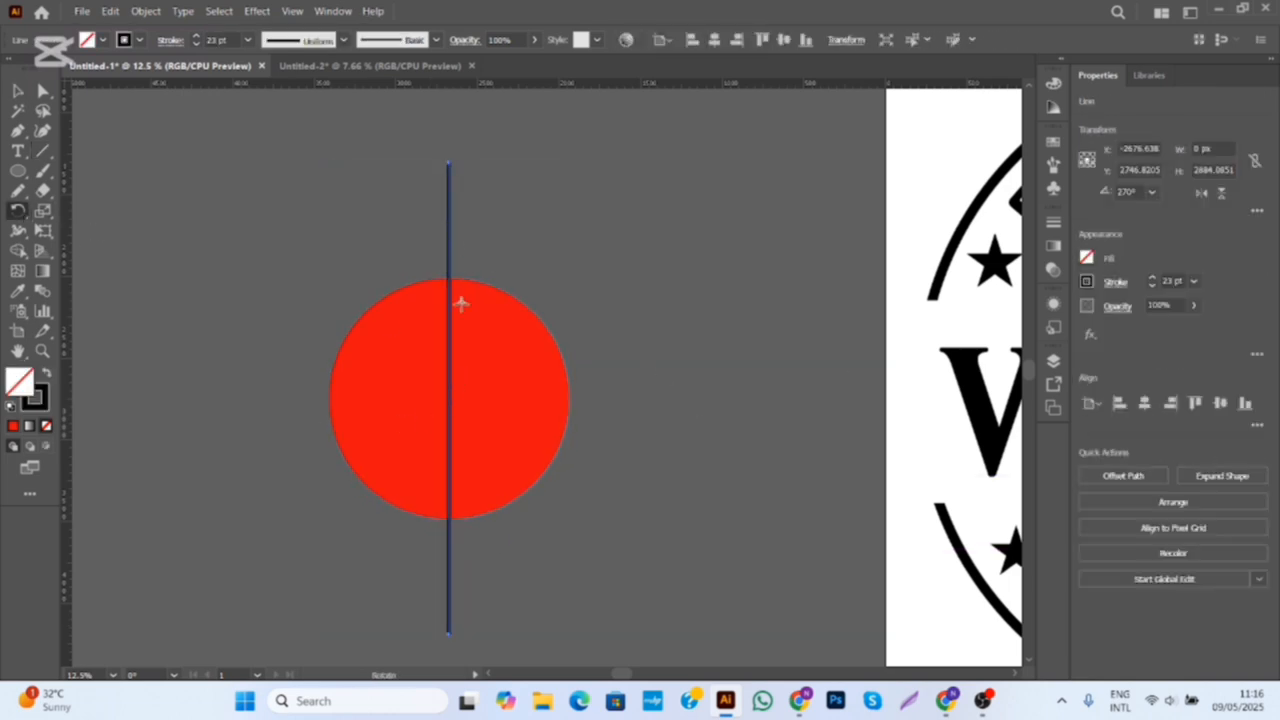
left_click(449, 440, "alt")
left_click(768, 535)
left_click(449, 386)
key("ctrl+z")
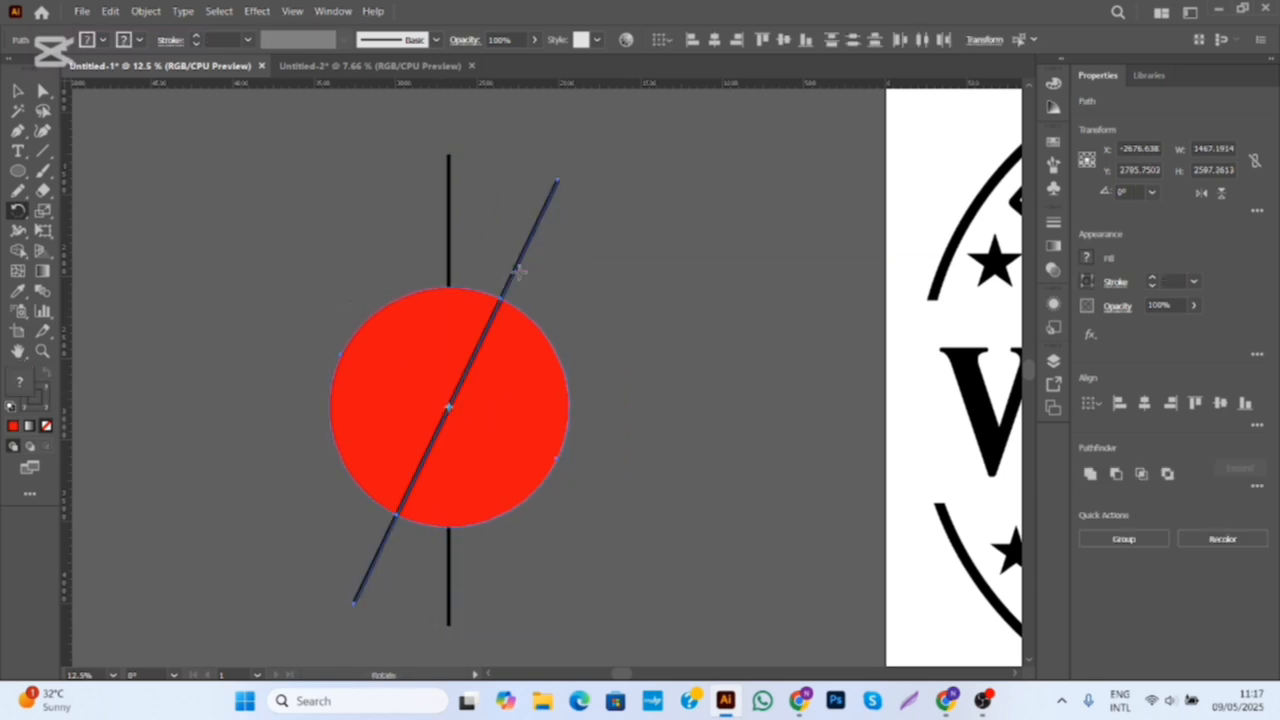
key("ctrl+d")
key("ctrl+d")
key("ctrl+d")
key("ctrl+d")
key("ctrl+d")
Align the red circle and the long rays on their horizontal and vertical centres.
key("v")
left_click_drag(209, 200, 588, 462)
left_click(1146, 403)
left_click(1220, 403)
left_click(710, 308)
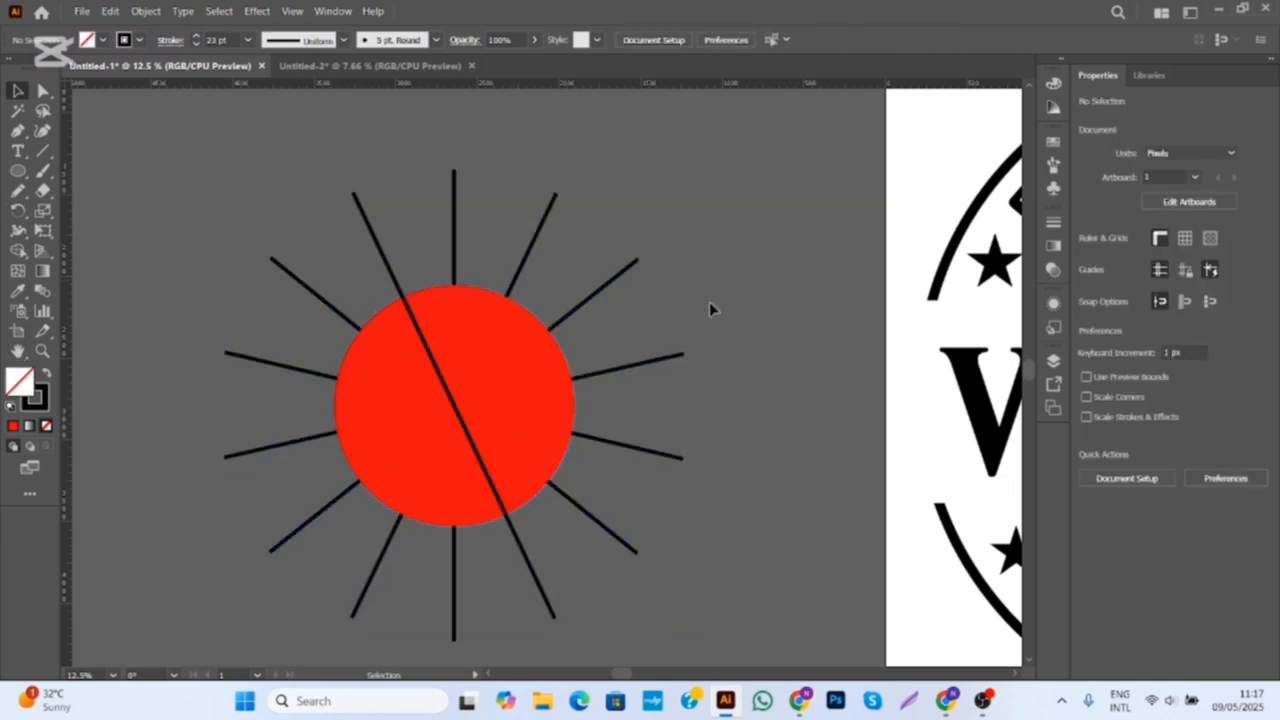
Draw a shorter diagonal line about 2460 px long across the circle and align its vertical centre with the rays.
left_click(42, 151)
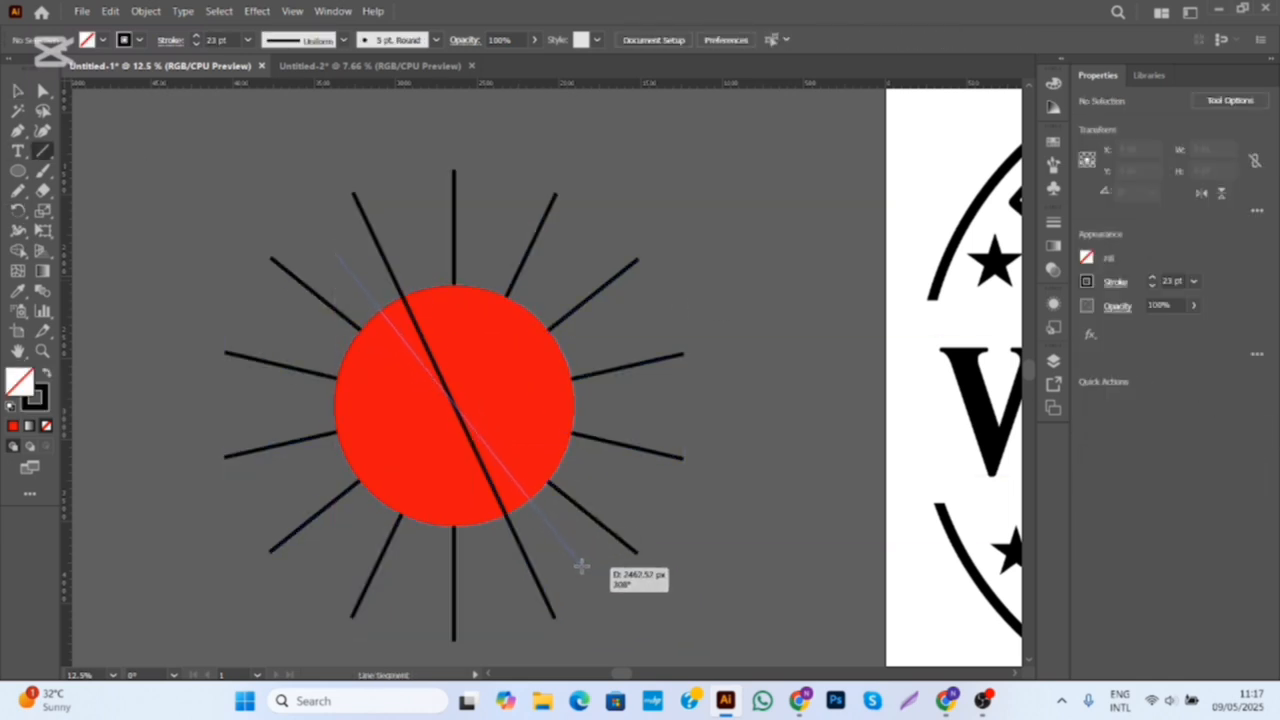
left_click_drag(581, 566, 580, 564)
key("v")
key("ctrl+a")
left_click(1220, 403)
left_click(256, 295)
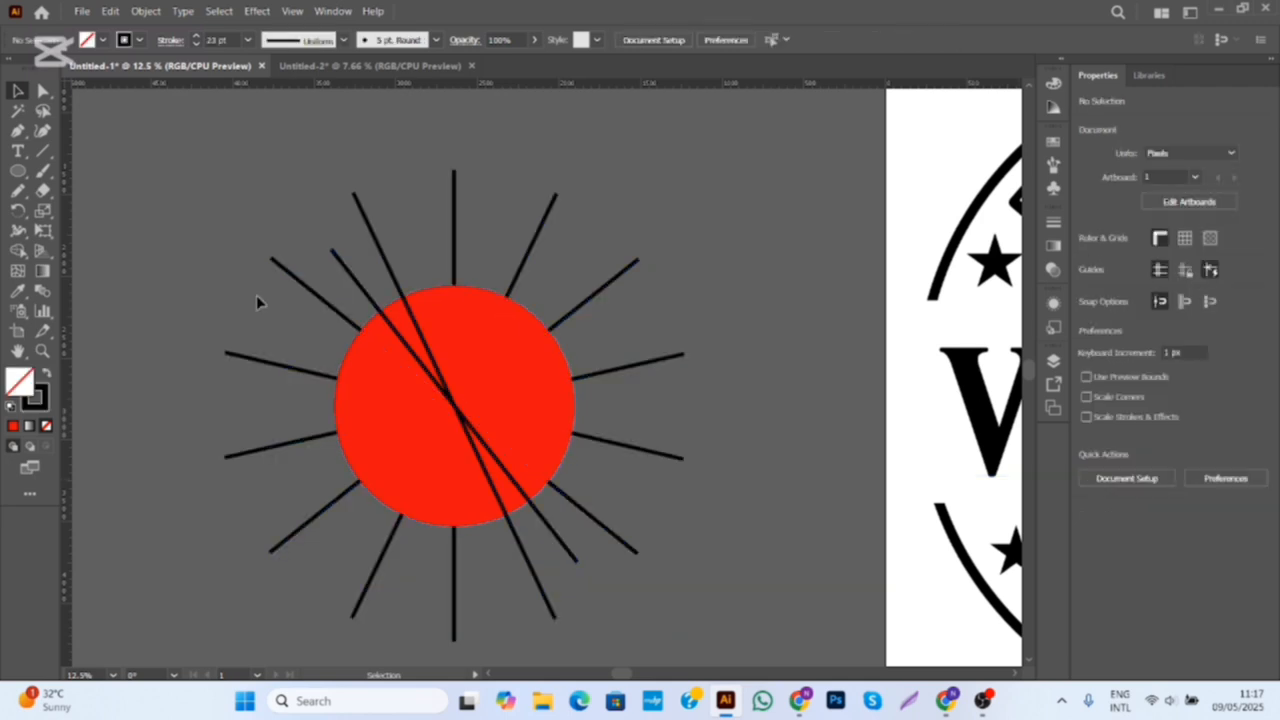
Make rotated copies of the shorter diagonal line about the circle's centre to fill the gaps between the long rays.
scroll(254, 293, "up", 2)
left_click(486, 303)
left_click_drag(486, 303, 299, 179)
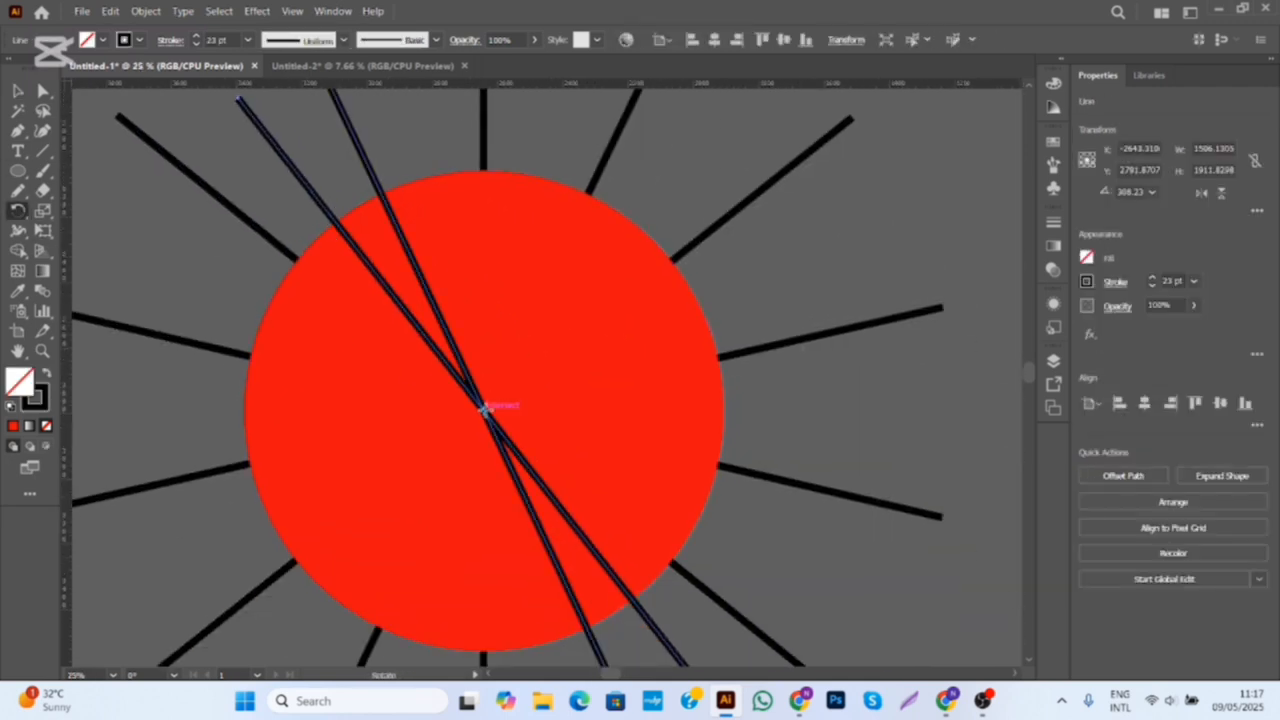
left_click_drag(385, 293, 450, 260)
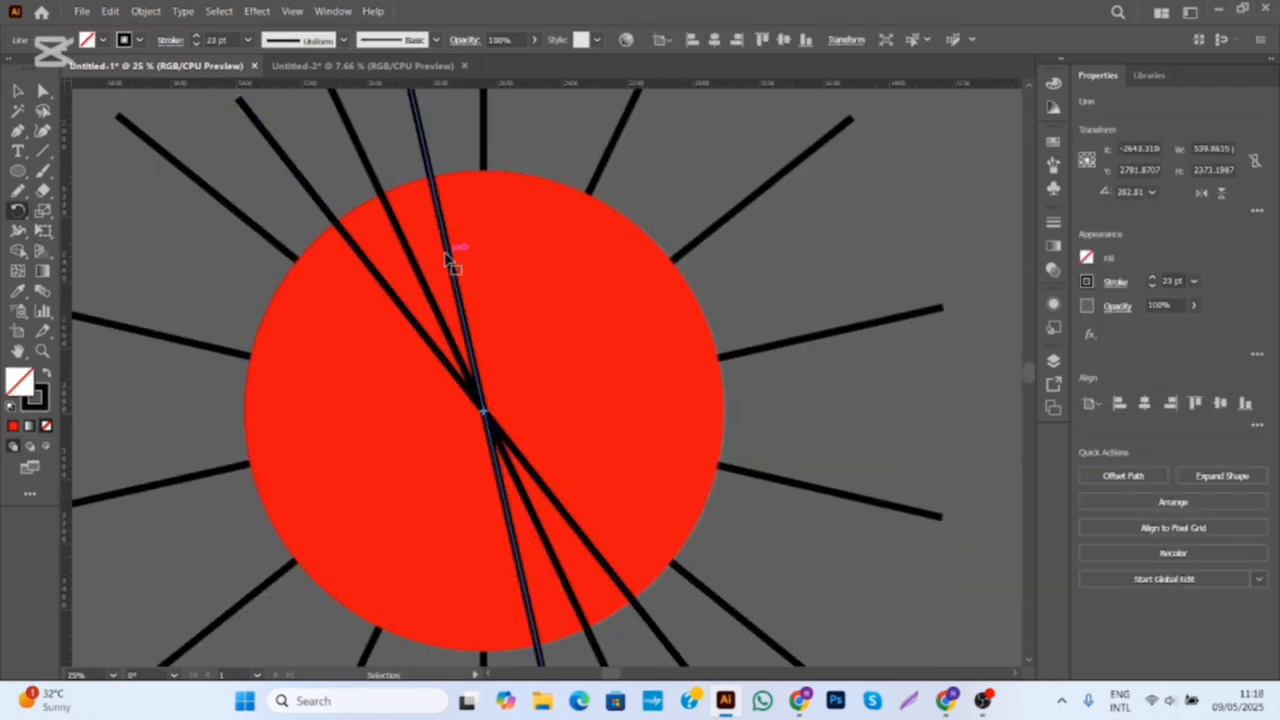
key("ctrl+d")
key("ctrl+d")
key("ctrl+d")
key("ctrl+d")
key("ctrl+d")
Select the circle with all the rays and expand them into filled shapes.
key("v")
left_click_drag(180, 216, 860, 658)
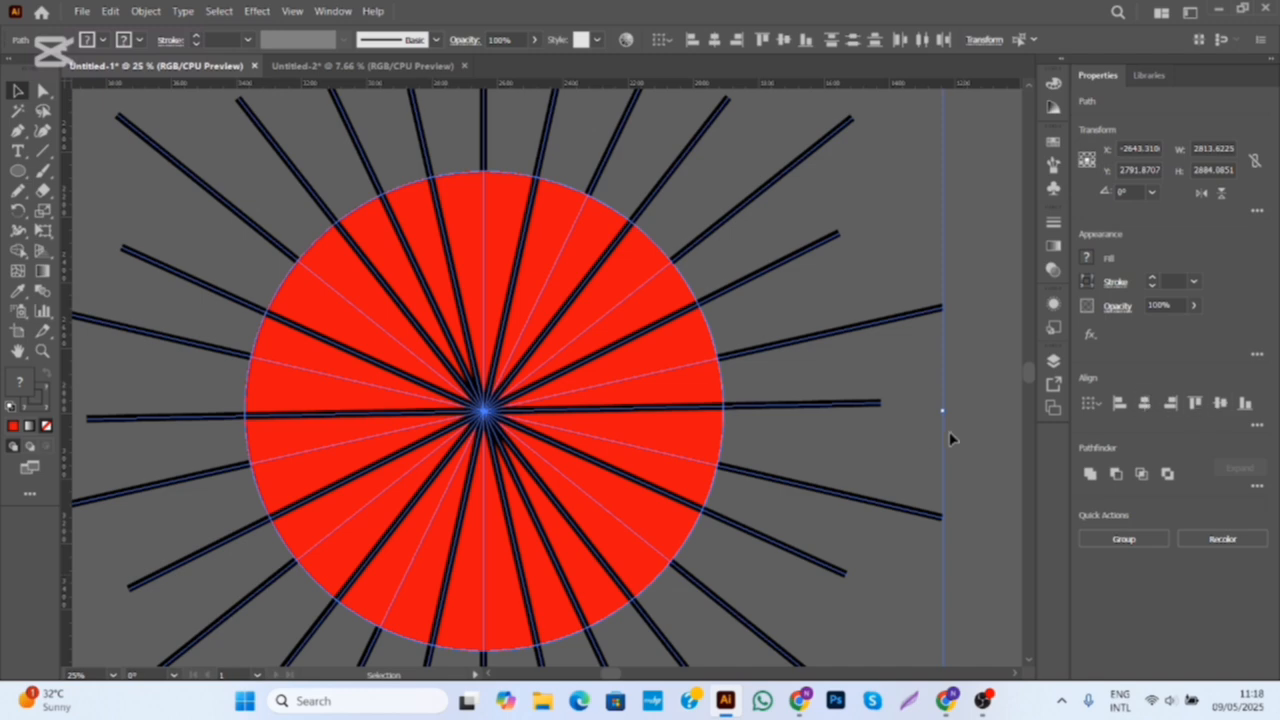
key("ctrl+minus")
left_click(892, 204)
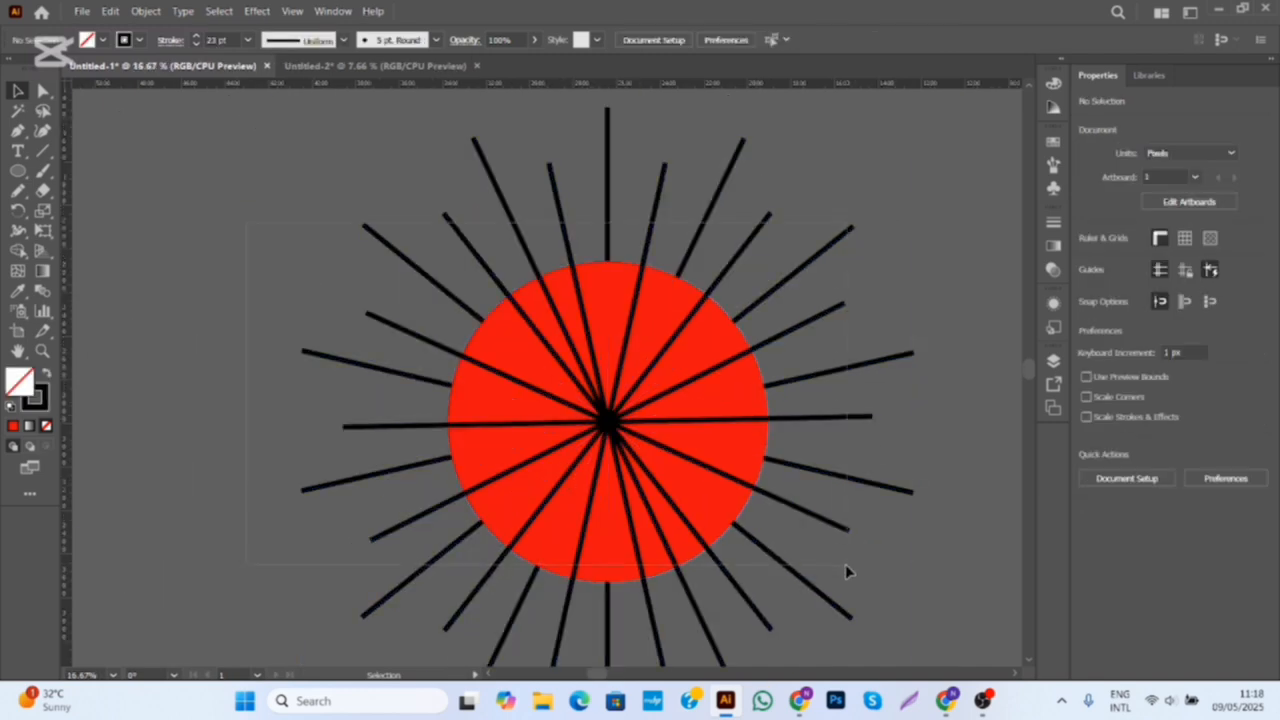
left_click_drag(846, 565, 848, 567)
left_click(250, 150)
left_click(537, 352)
left_click_drag(306, 222, 920, 565)
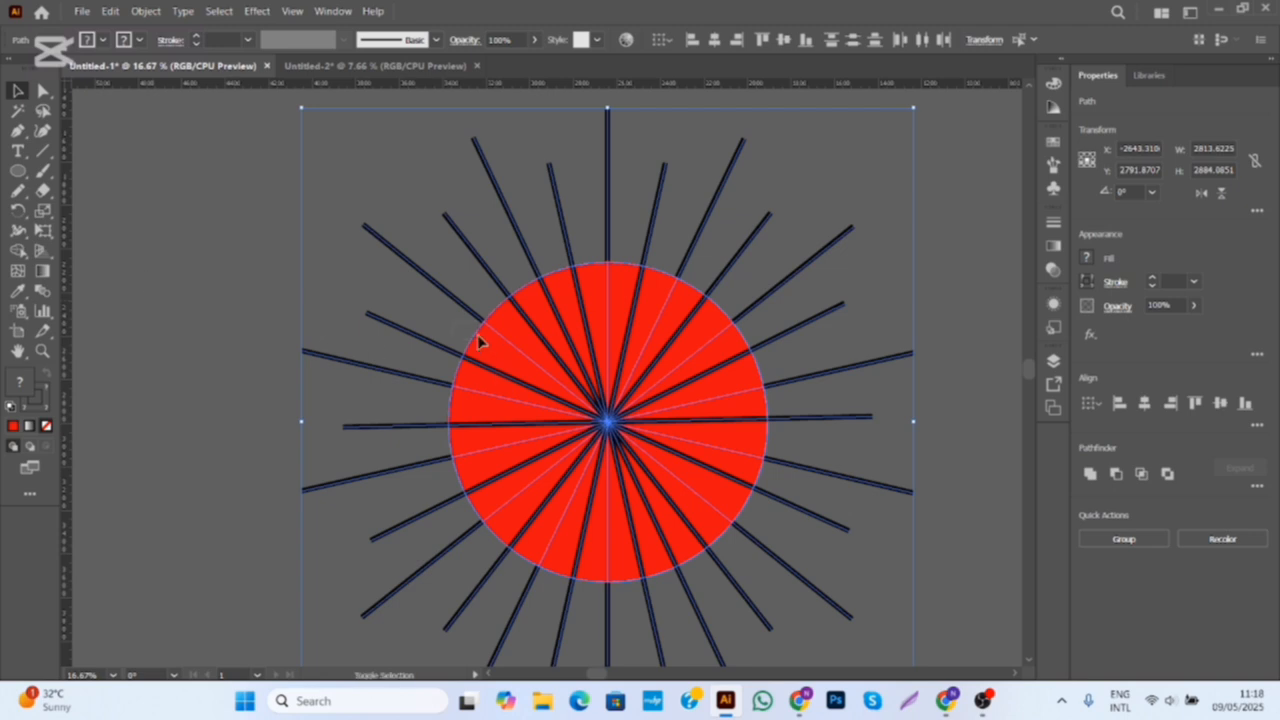
left_click(145, 11)
left_click(200, 202)
key("Return")
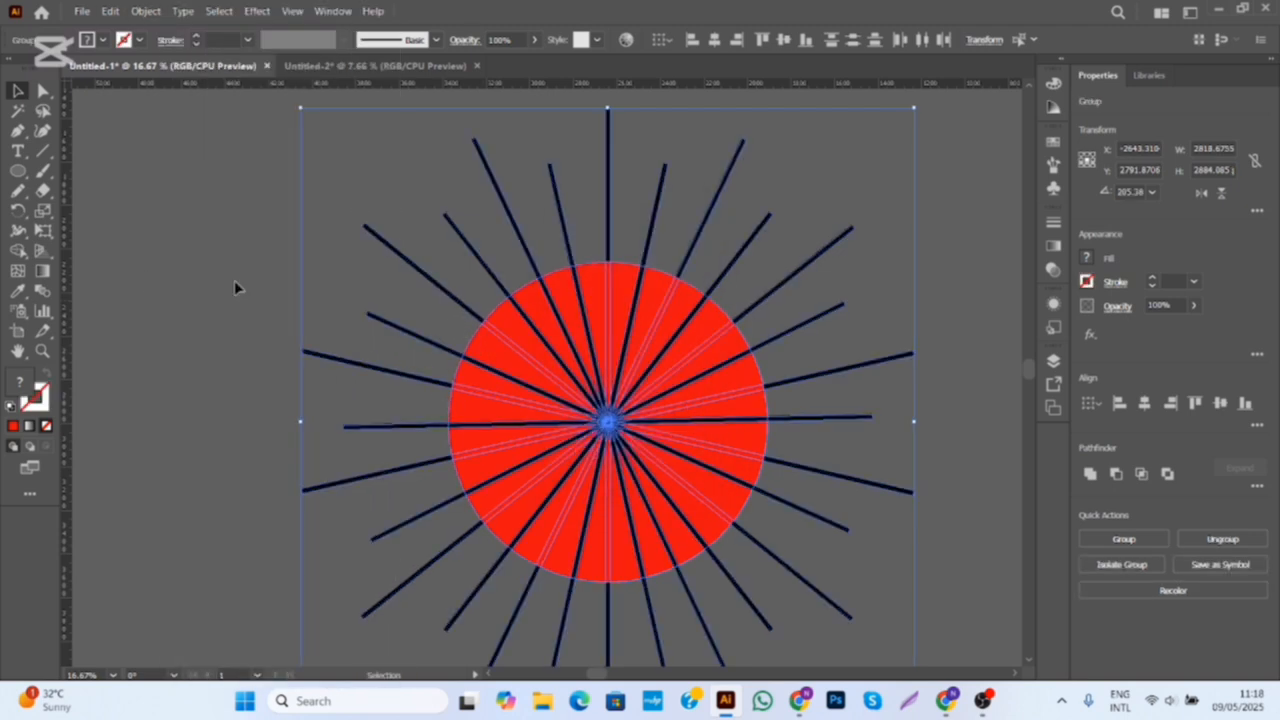
Merge the regions inside the circle with the Shape Builder tool and remove the red disc.
mouse_move(585, 300)
left_mouse_down()
mouse_move(600, 540)
mouse_move(595, 371)
mouse_move(551, 368)
left_mouse_up()
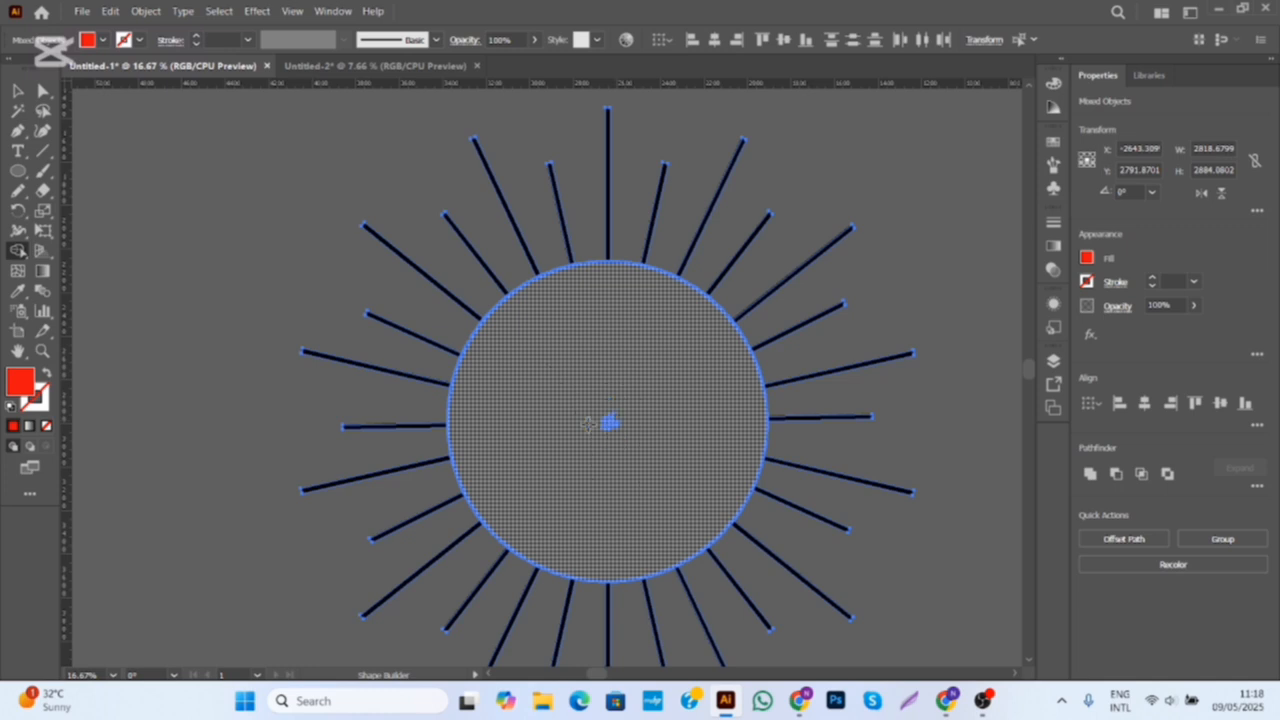
key("v")
left_click(666, 334)
left_click(680, 281)
left_click(631, 466)
Ungroup the ray artwork and the small fragments left at its centre.
key("ctrl+a")
right_click(647, 356)
left_click(685, 143)
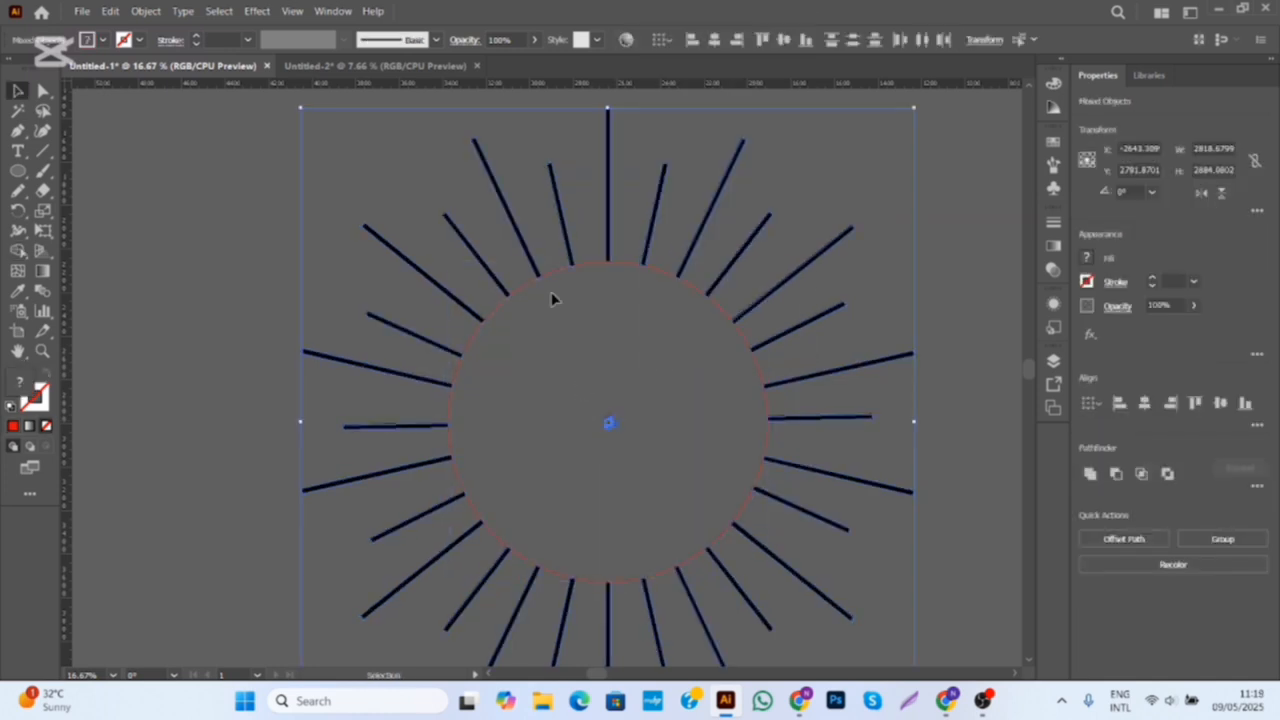
left_click(553, 299)
scroll(606, 428, "up", 2)
left_click(613, 416)
right_click(613, 416)
left_click(686, 293)
left_click(566, 329)
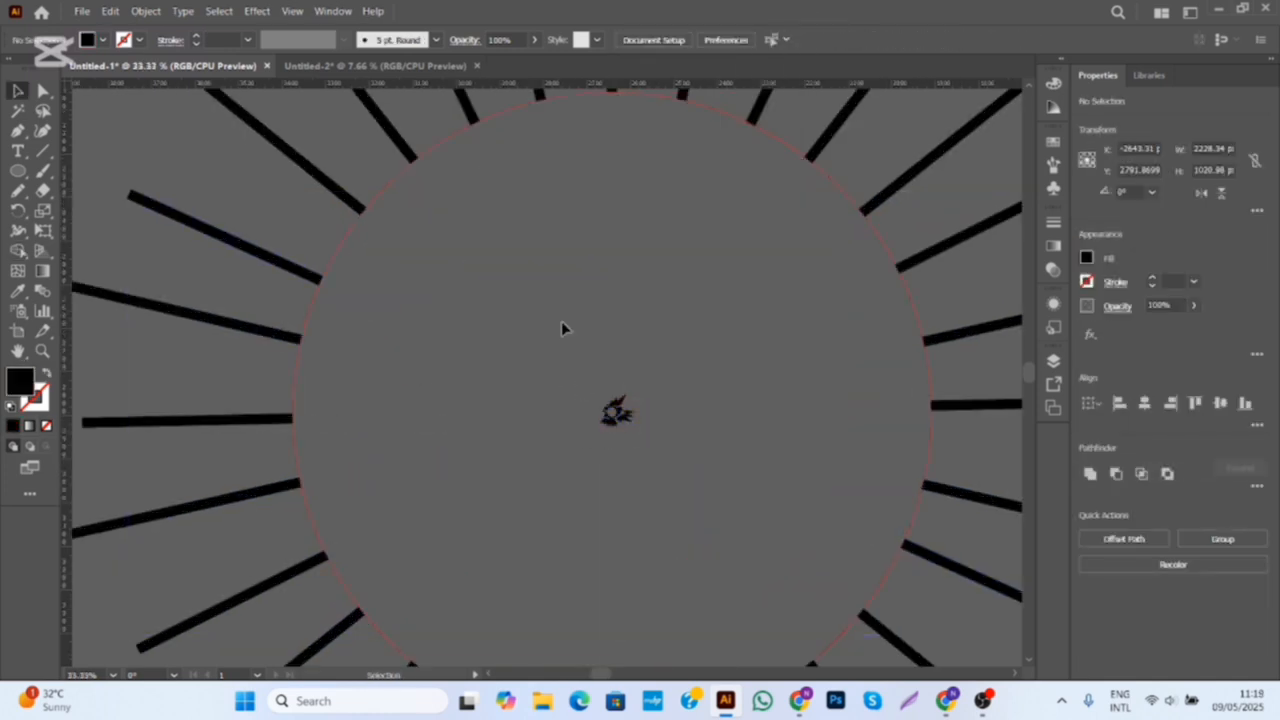
Select all the rays and apply a Pathfinder operation to separate them from the central fragments.
key("ctrl+a")
scroll(558, 406, "down", 2)
right_click(616, 375)
left_click(616, 375)
left_click(626, 241)
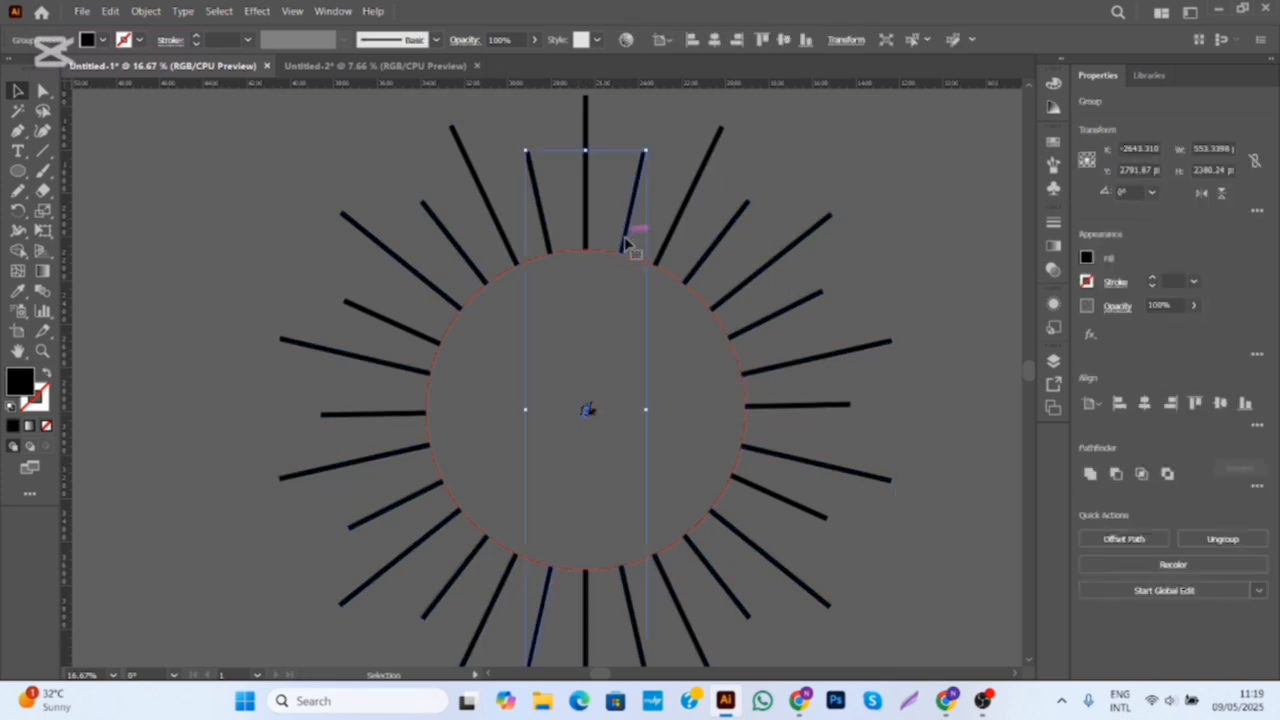
left_click(801, 544)
key("ctrl+a")
left_click(1257, 486)
left_click(929, 501)
Ungroup the ray artwork and delete the leftover pieces at the centre and along the circle's edge.
left_click(587, 410)
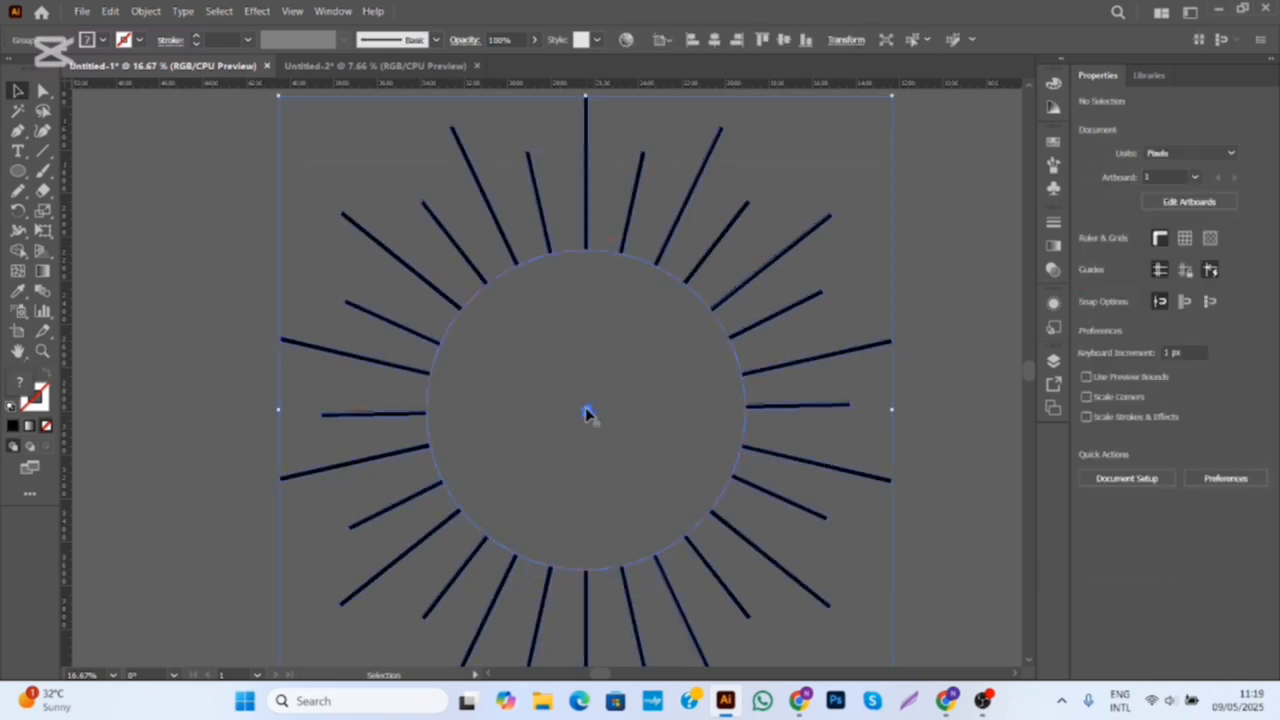
right_click(585, 412)
left_click(636, 263)
left_click_drag(565, 384, 610, 433)
key("Delete")
left_click(500, 271)
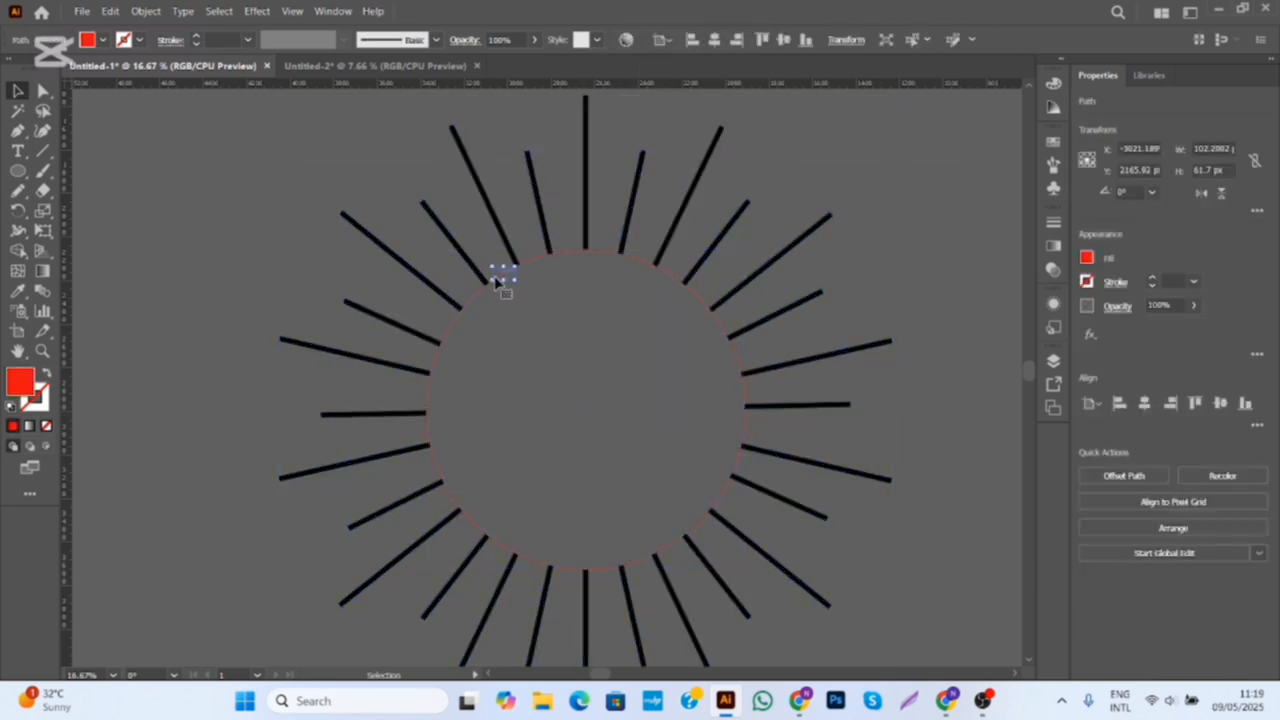
key("Delete")
Group all the cleaned-up rays into a single sunburst.
scroll(277, 316, "down", 1)
left_click_drag(210, 196, 625, 545)
right_click(630, 460)
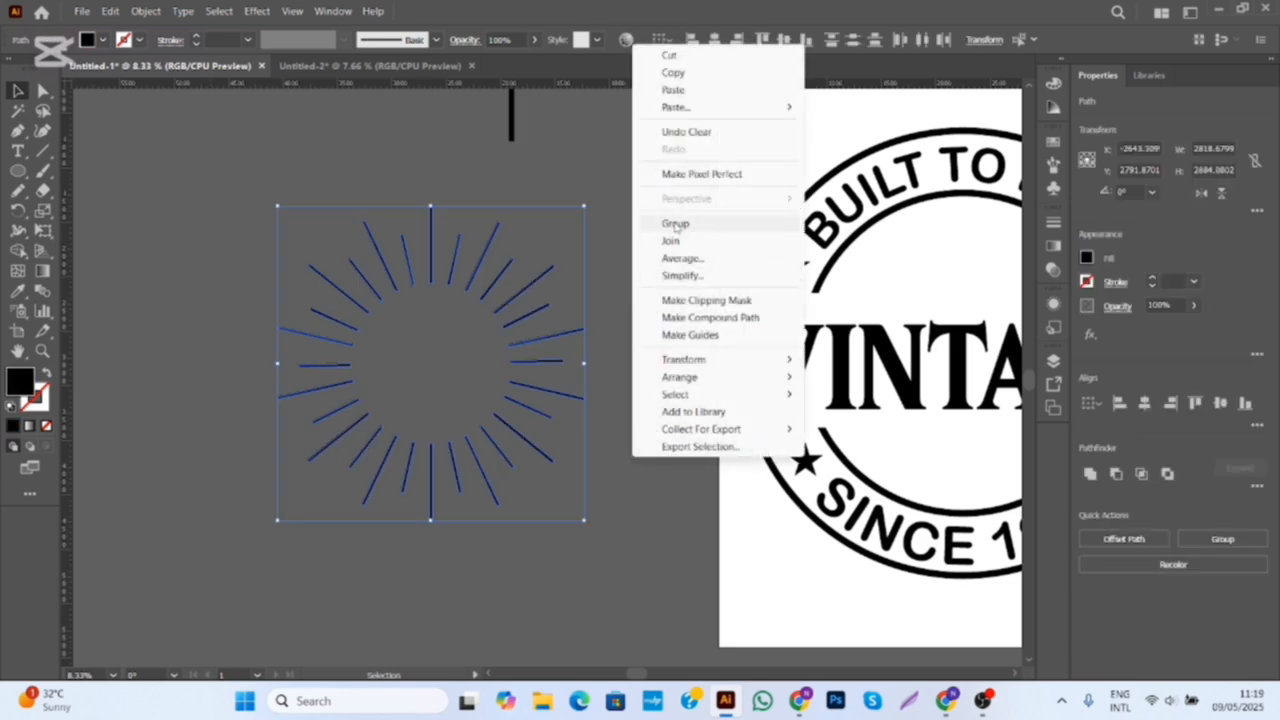
left_click(677, 223)
Centre the sunburst on the artboard and scale it down slightly to fit inside the badge's inner ring.
left_click(1143, 403)
left_click(1221, 404)
left_click_drag(943, 415, 564, 439)
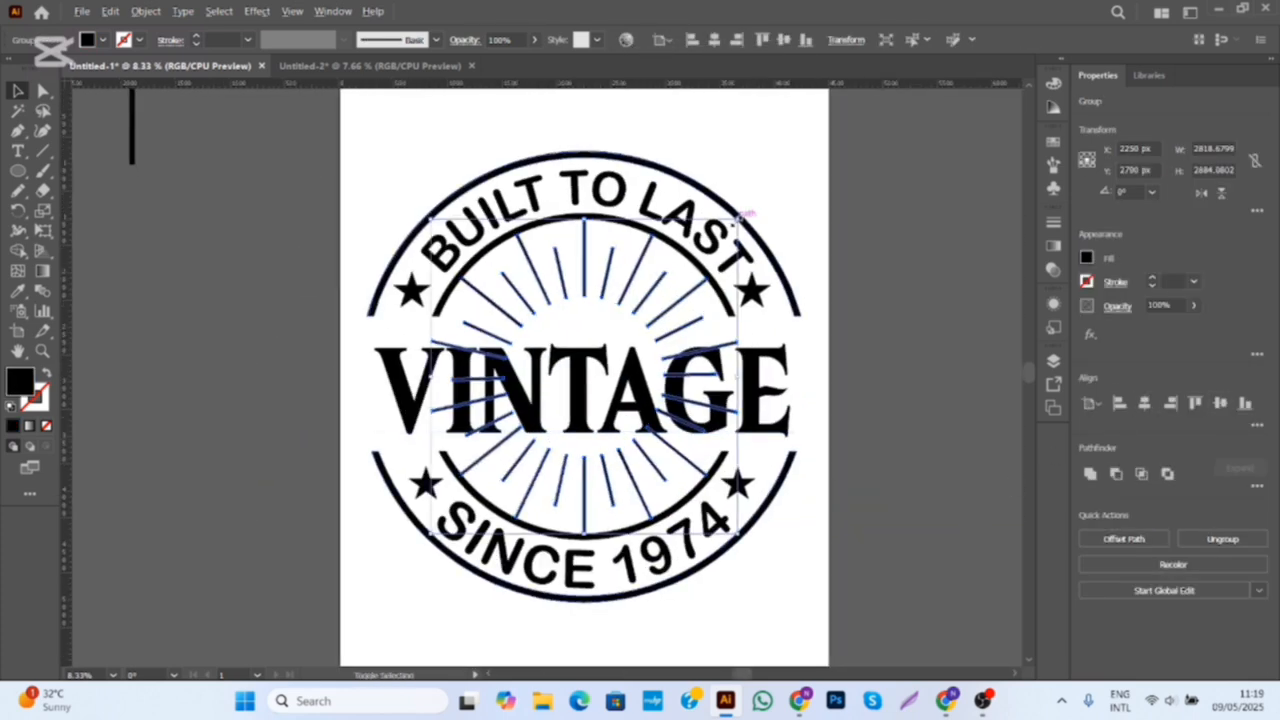
left_click_drag(738, 219, 728, 229)
left_click(867, 355)
Ungroup the sunburst and delete the rays that cross the VINTAGE lettering.
scroll(531, 322, "up", 3)
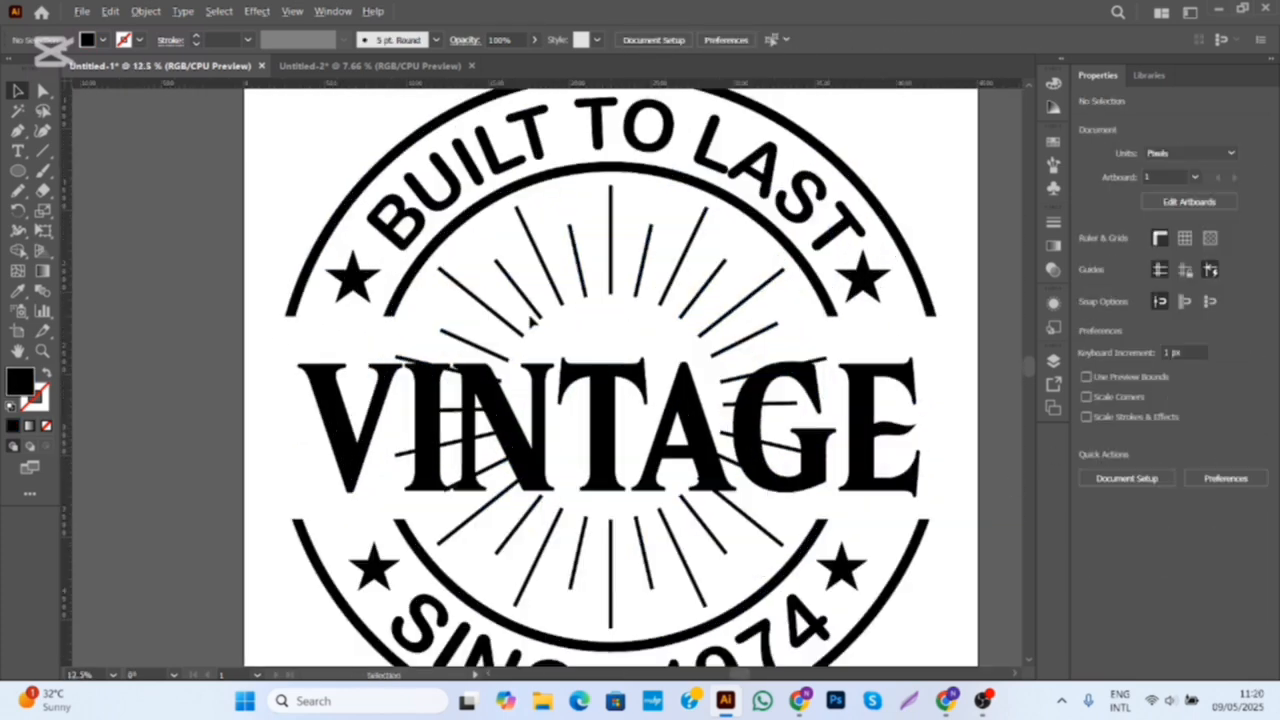
left_click(449, 240)
scroll(459, 233, "down", 2)
right_click(456, 235)
left_click(504, 451)
left_click(298, 365)
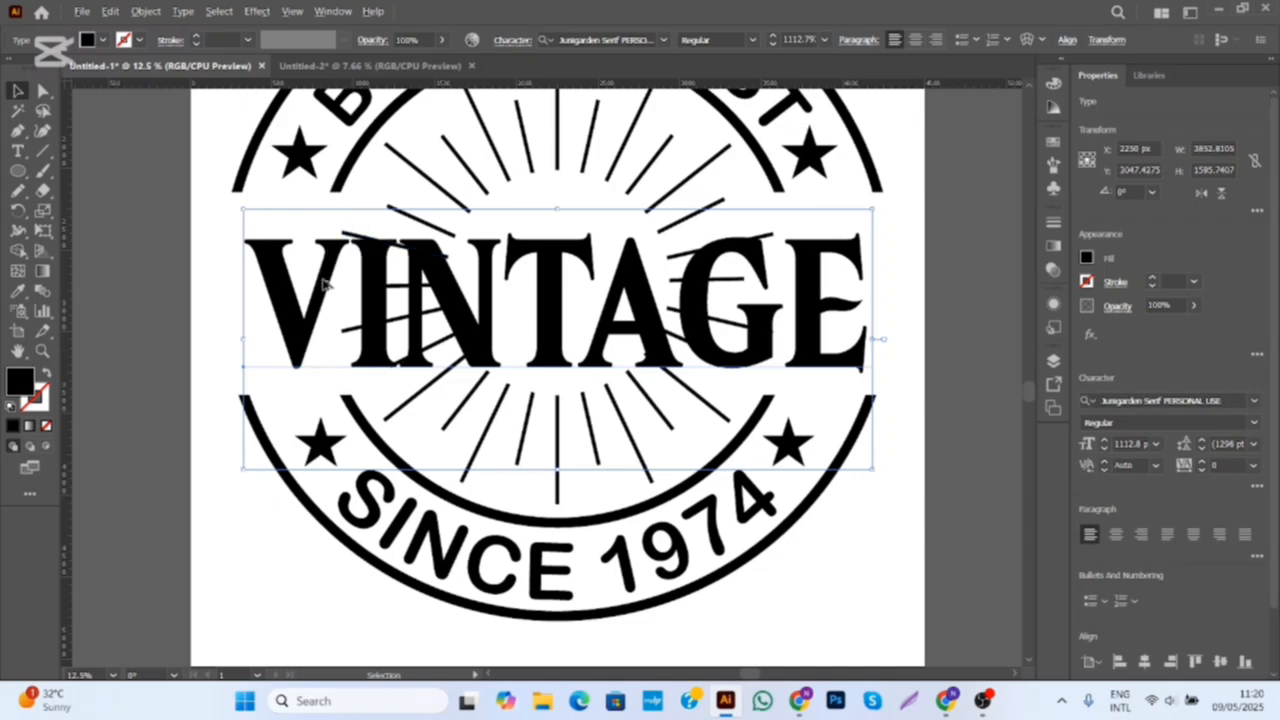
scroll(320, 283, "down", 1)
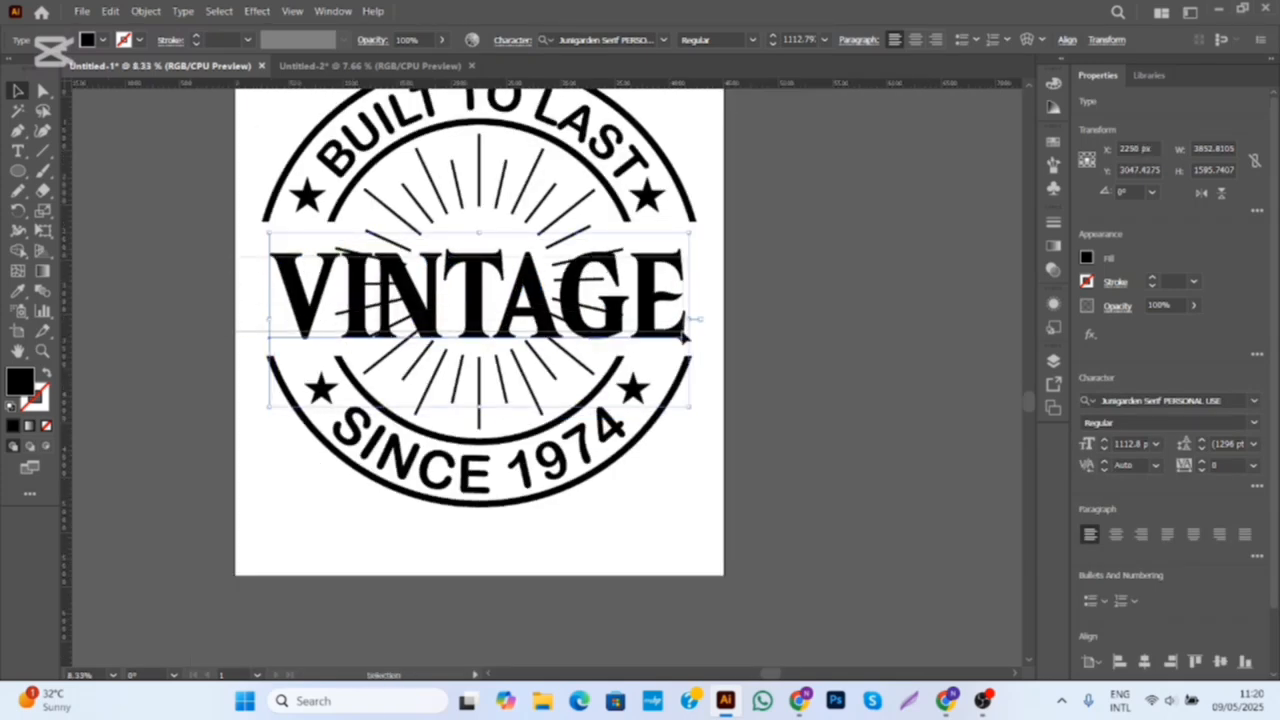
left_click(706, 309)
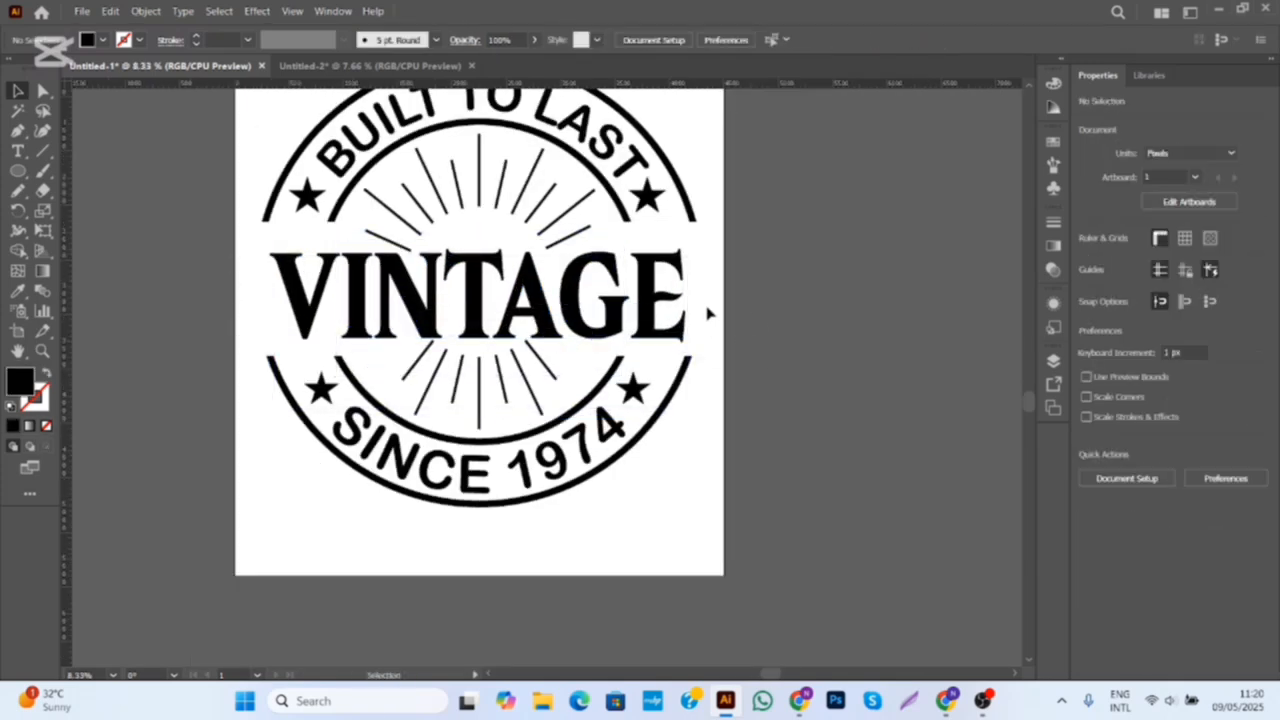
Convert the VINTAGE text to outlines and enlarge it to about 3990 px wide.
scroll(600, 330, "down", 2)
scroll(592, 340, "down", 1)
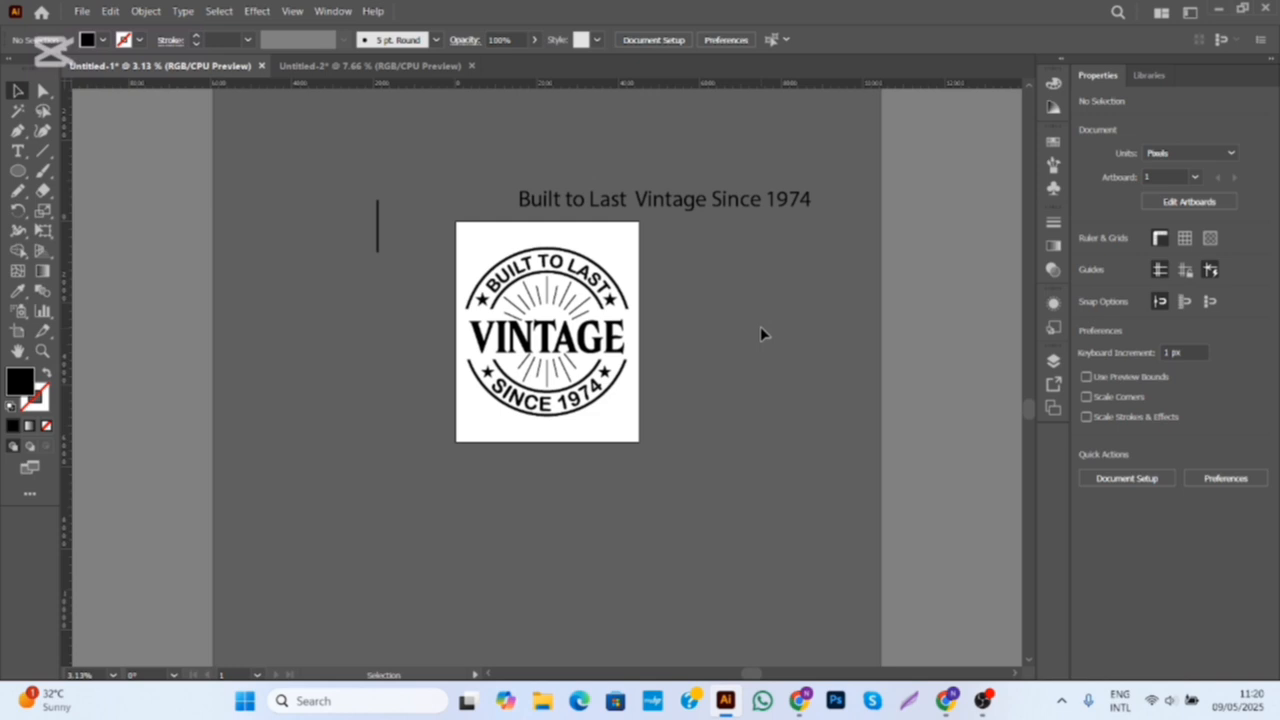
right_click(530, 345)
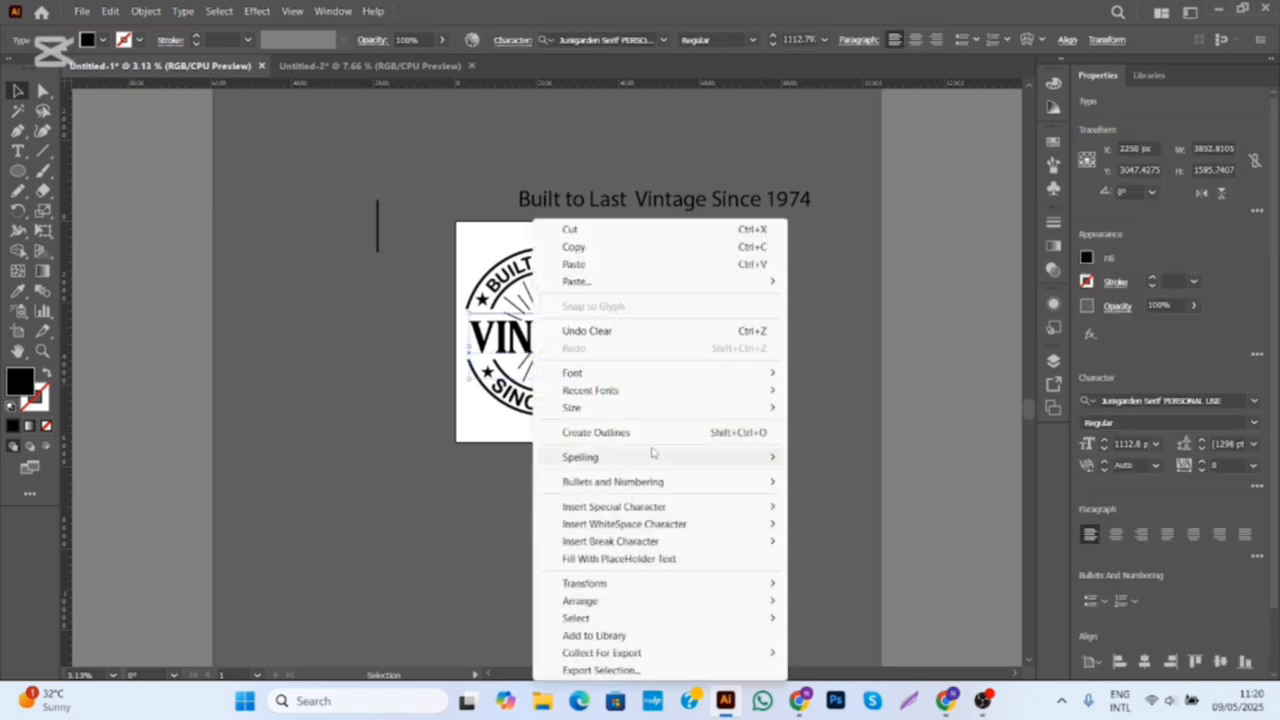
left_click(575, 431)
left_click_drag(469, 341, 466, 341)
left_click(426, 264)
left_click_drag(426, 264, 680, 428)
right_click(733, 378)
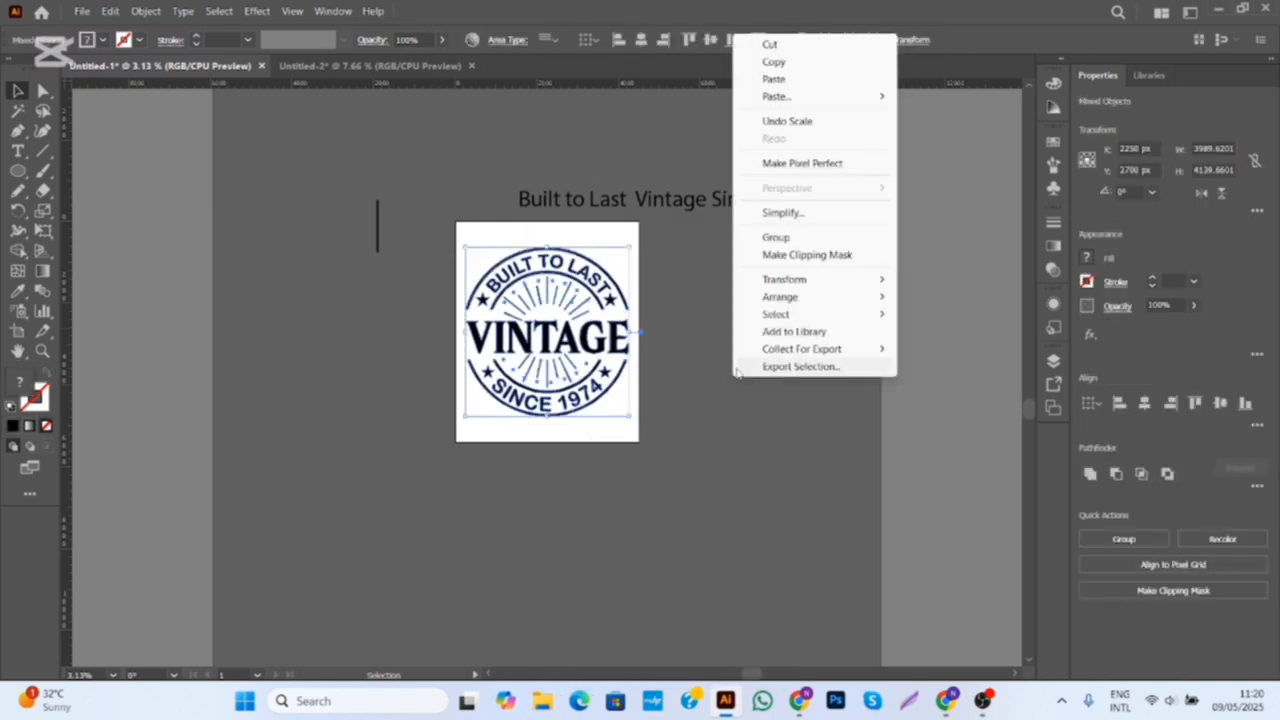
left_click(690, 388)
left_click(540, 293)
left_click(442, 278)
left_click(503, 276)
left_click(528, 399)
left_click(463, 250)
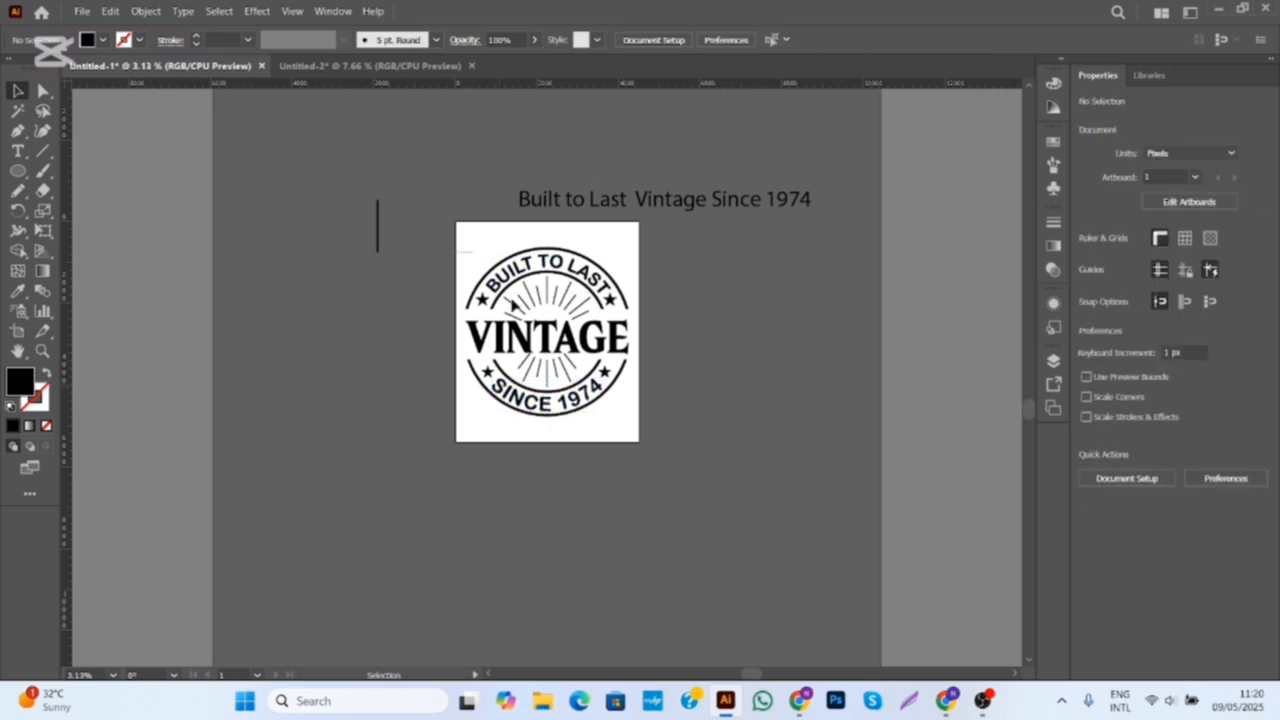
left_click_drag(463, 250, 612, 398)
Examine the badge's lettering, rays, rings and stars one by one as separate objects.
scroll(590, 338, "up", 2)
left_click(591, 338)
left_click(557, 340)
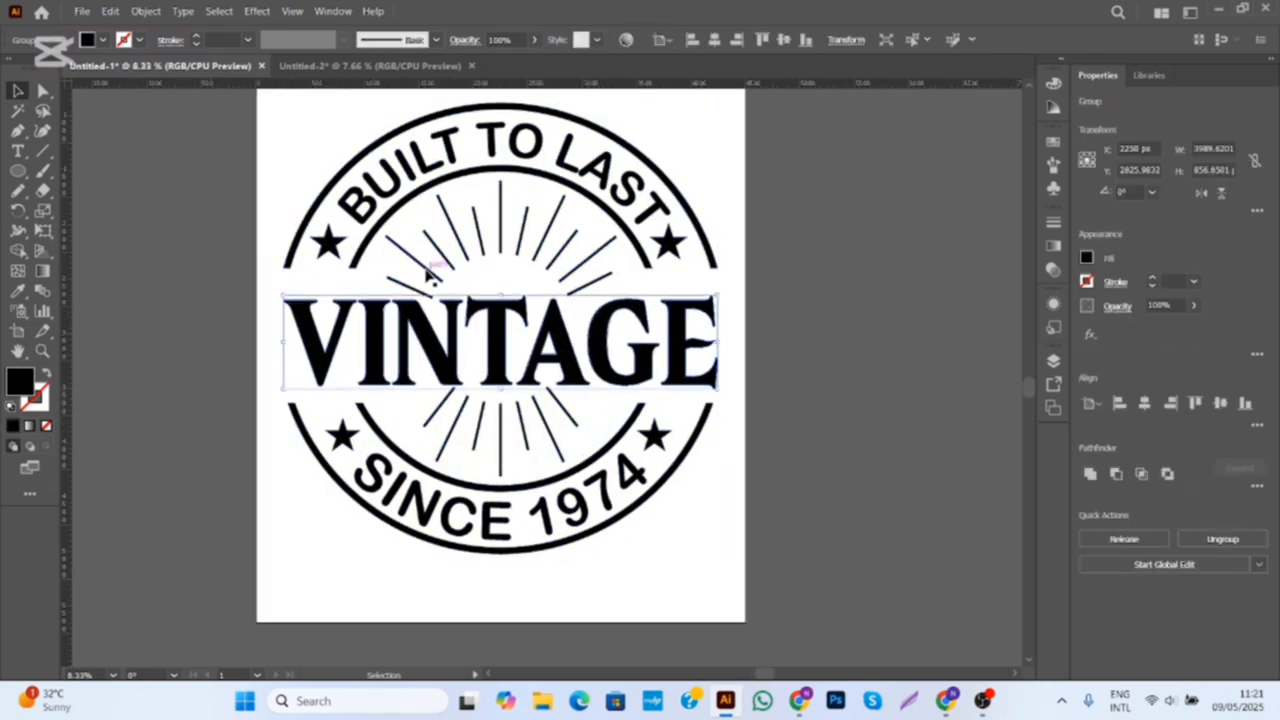
left_click(428, 272)
left_click(452, 176)
left_click(443, 117)
left_click(328, 242)
left_click(668, 243)
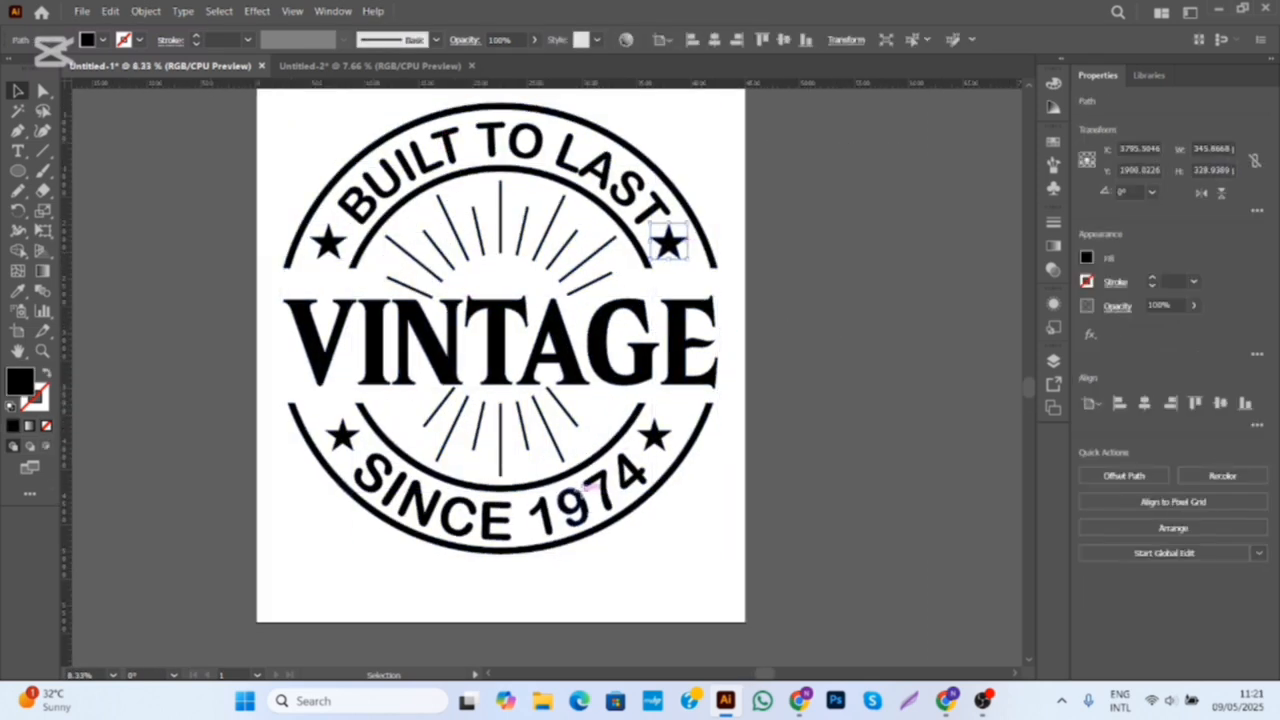
left_click(622, 284)
left_click(343, 436)
Select all the sunburst rays above and below the VINTAGE lettering and expand them into filled shapes.
left_click_drag(411, 420, 568, 430)
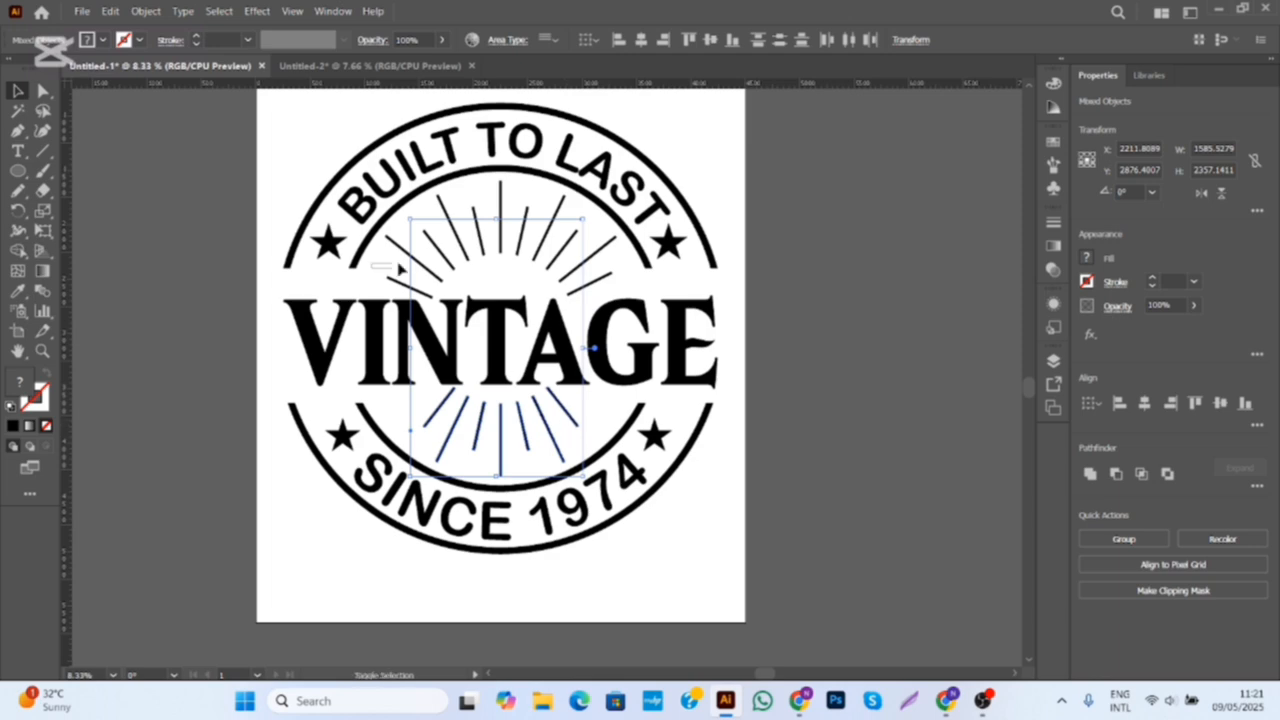
left_click(627, 286, "shift")
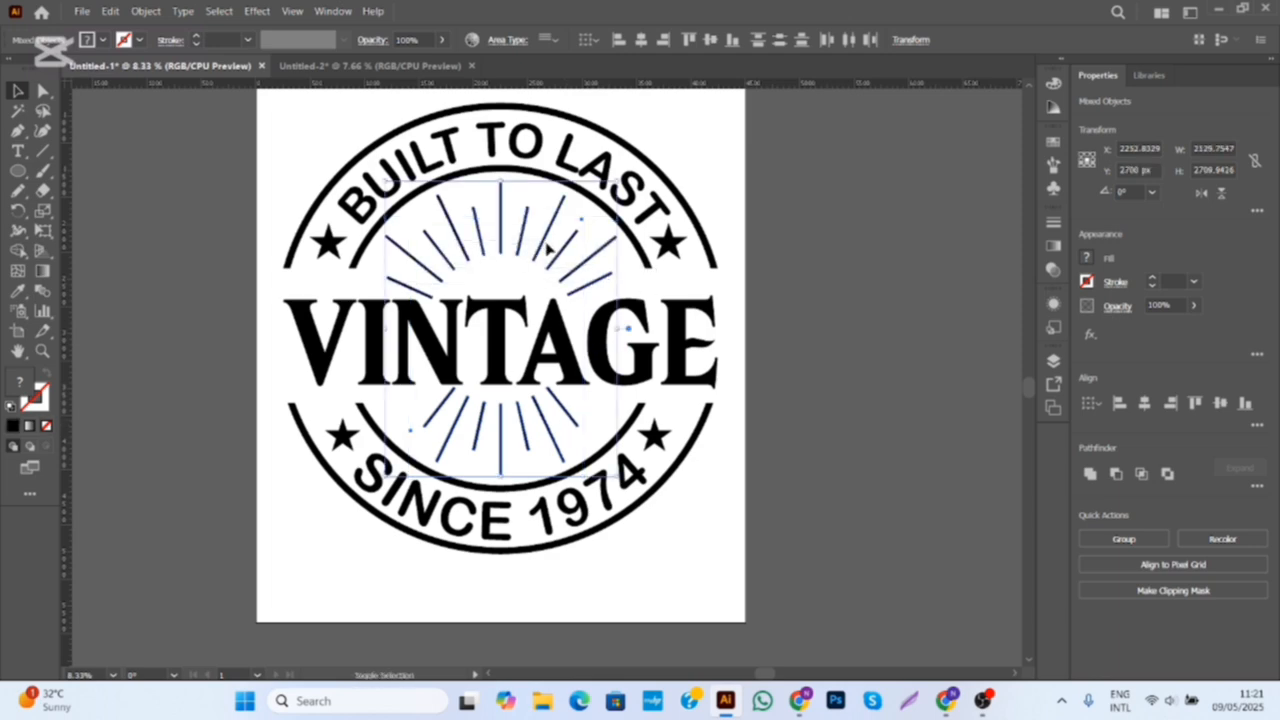
left_click(145, 11)
left_click(200, 200)
left_click(594, 443)
left_click(229, 193)
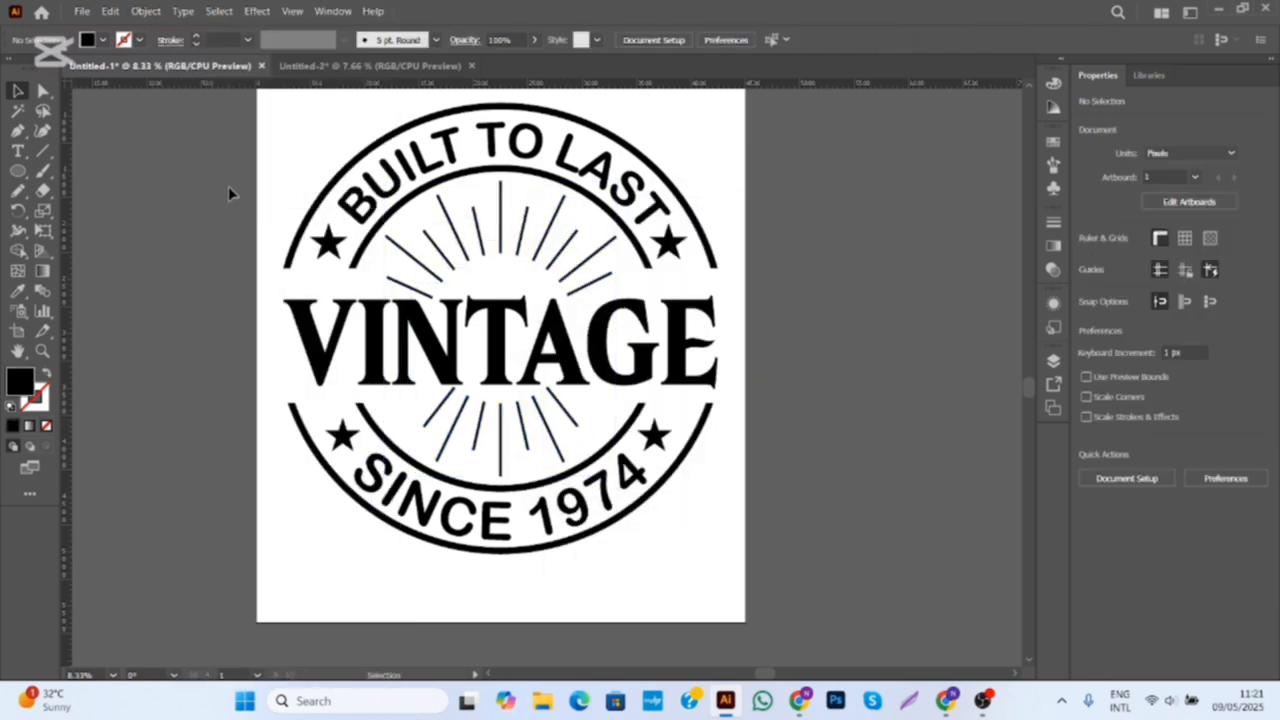
Select the entire badge artwork and group it into a single object.
left_click_drag(229, 193, 857, 453)
right_click(857, 453)
left_click(897, 313)
Change the grouped badge's fill from black to a muted olive gold.
double_click(20, 383)
left_click(1102, 390)
left_click(991, 293)
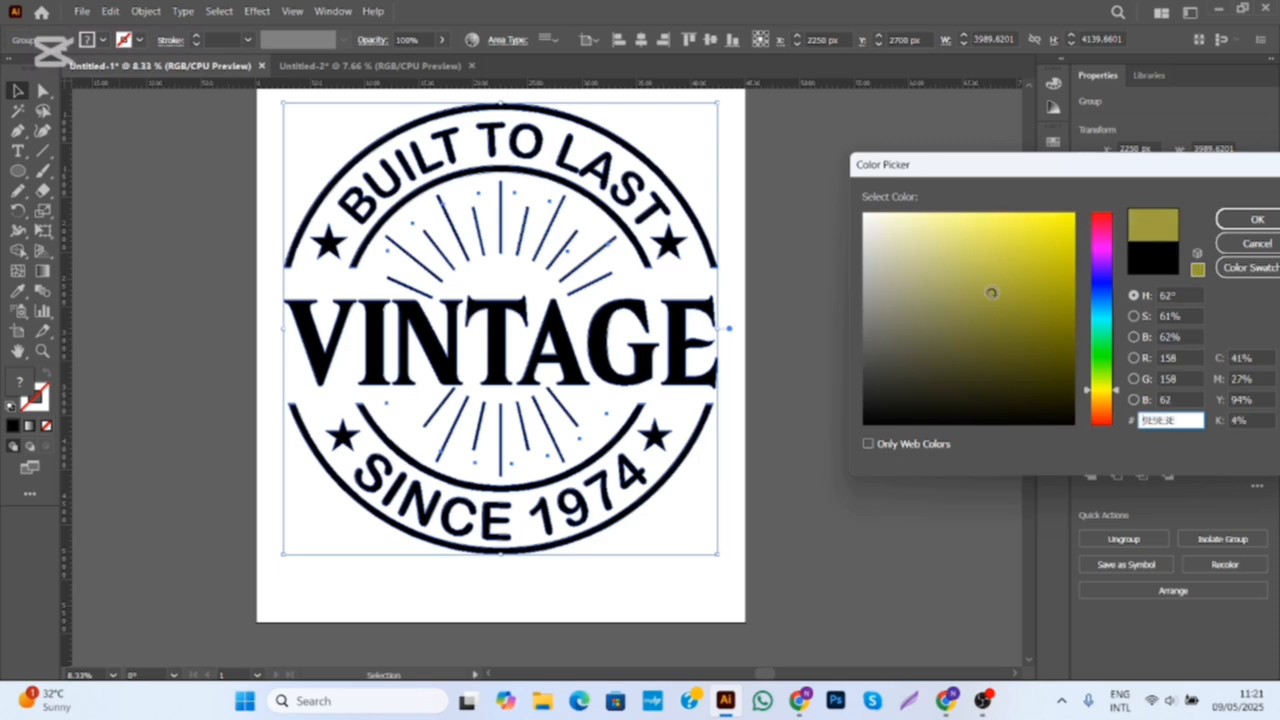
key("Return")
double_click(20, 383)
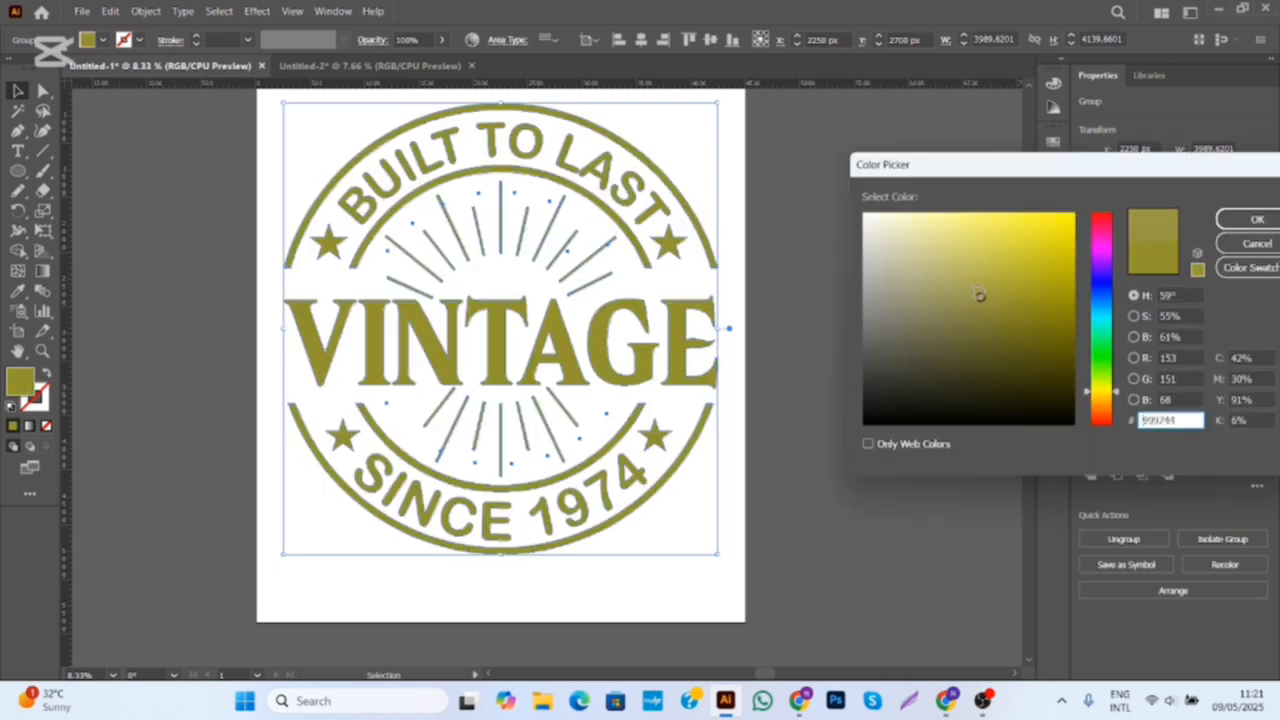
left_click(1240, 216)
left_click(809, 308)
Delete the leftover artwork lying outside the artboard, to the right of the badge.
key("ctrl+minus")
key("ctrl+minus")
left_click_drag(797, 371, 806, 419)
left_click(800, 213)
key("Delete")
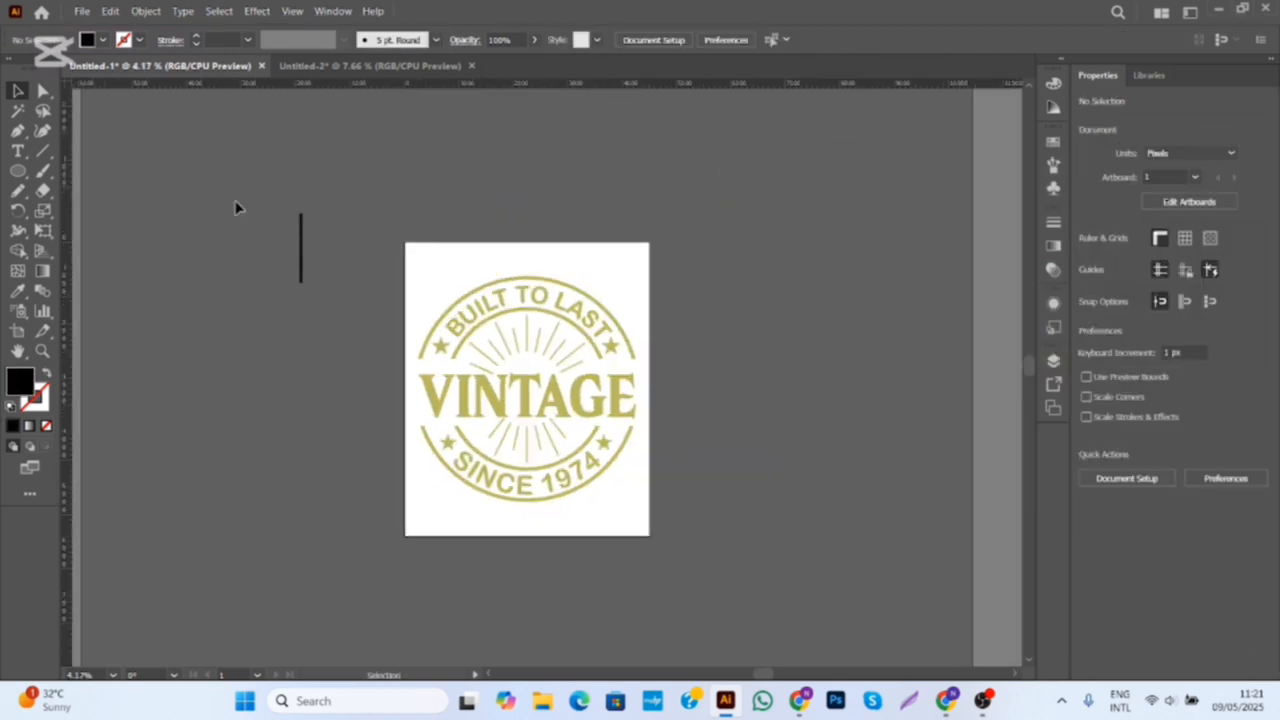
Draw a black-filled rectangle over the artboard around the badge.
left_click(17, 170)
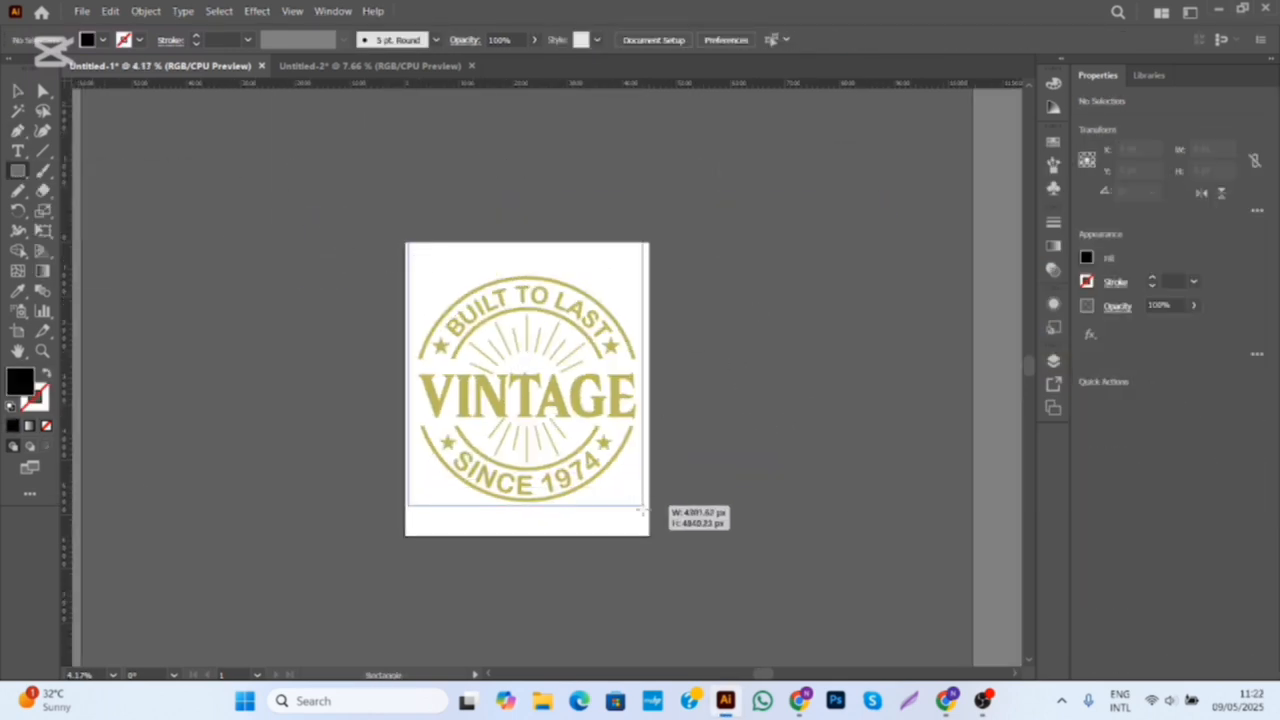